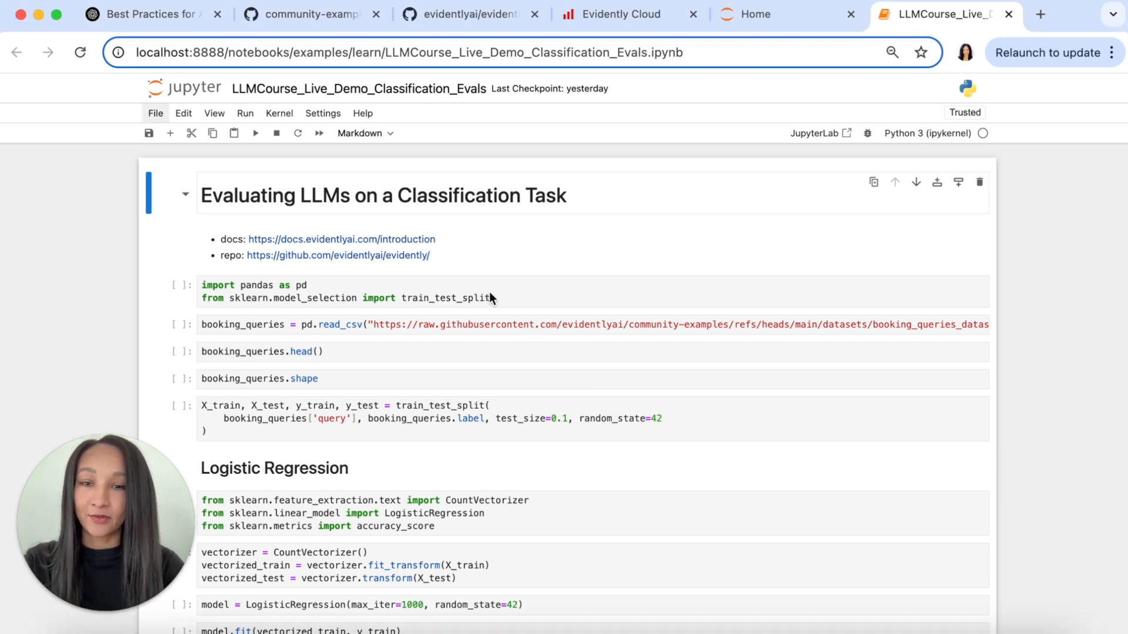
scroll(489, 292, "down", 1)
Import pandas and sklearn, then load the booking queries CSV into a dataframe.
left_click(498, 276)
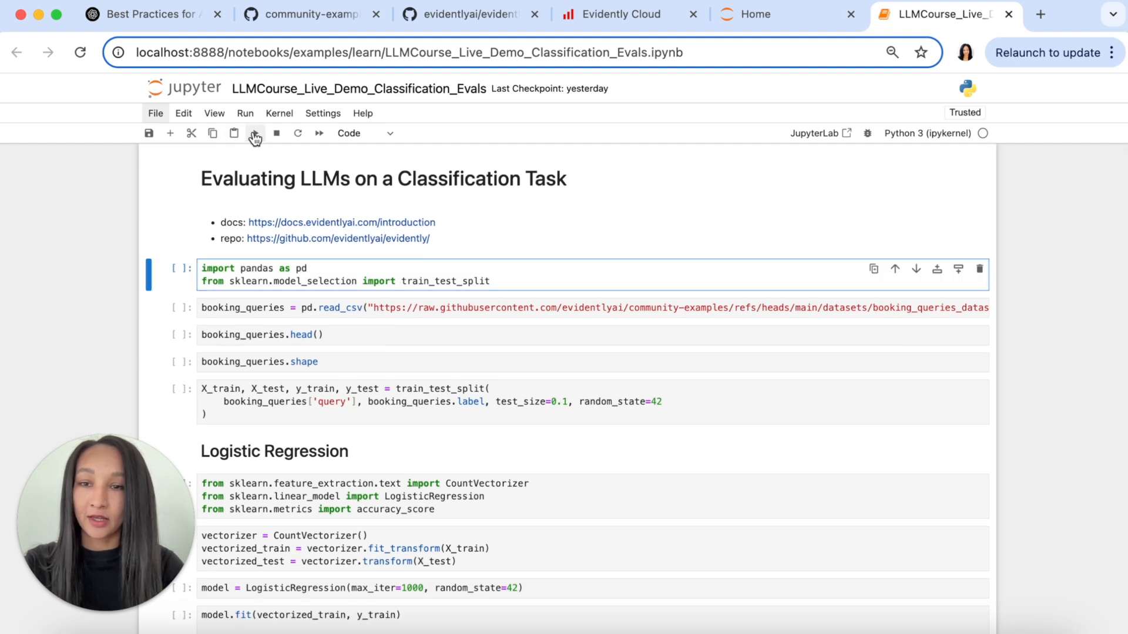
key("shift+Return")
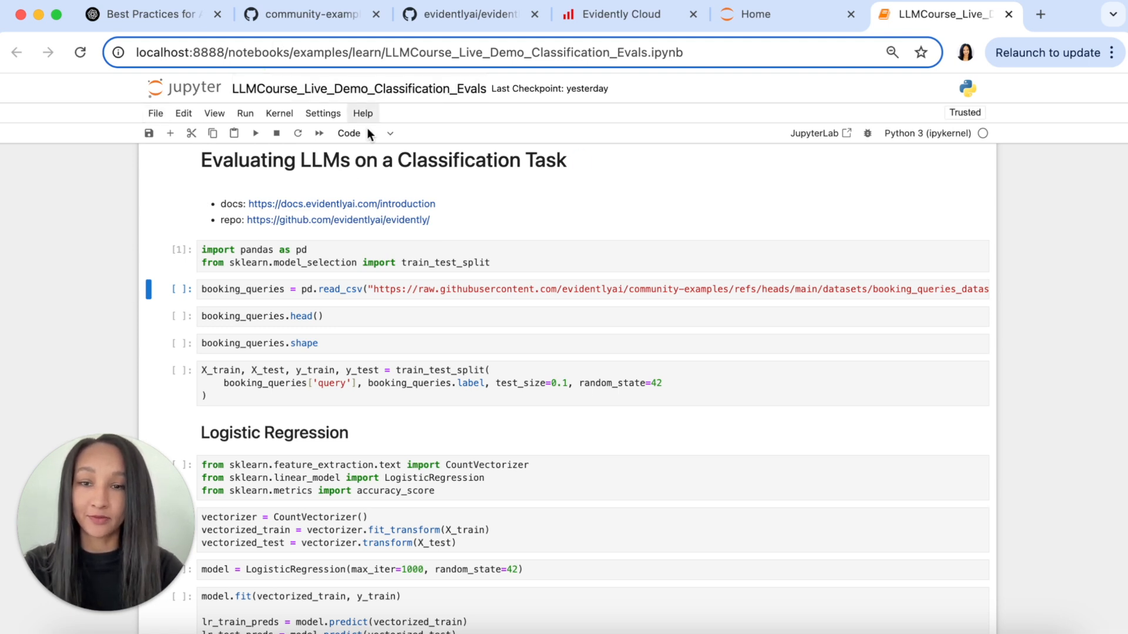
scroll(336, 220, "down", 1)
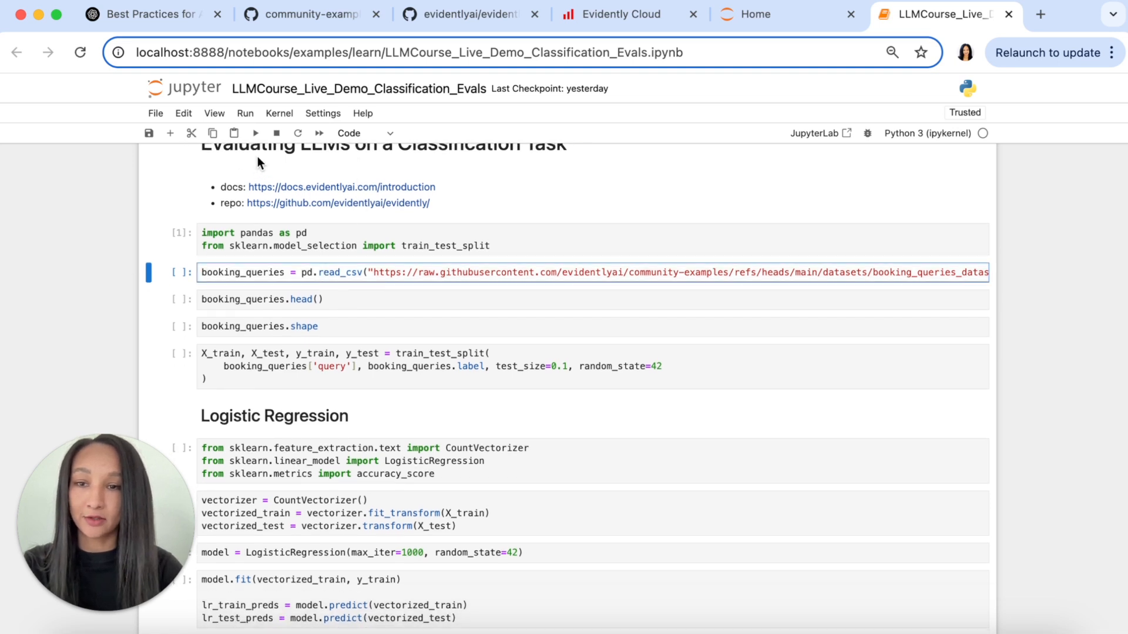
left_click(256, 133)
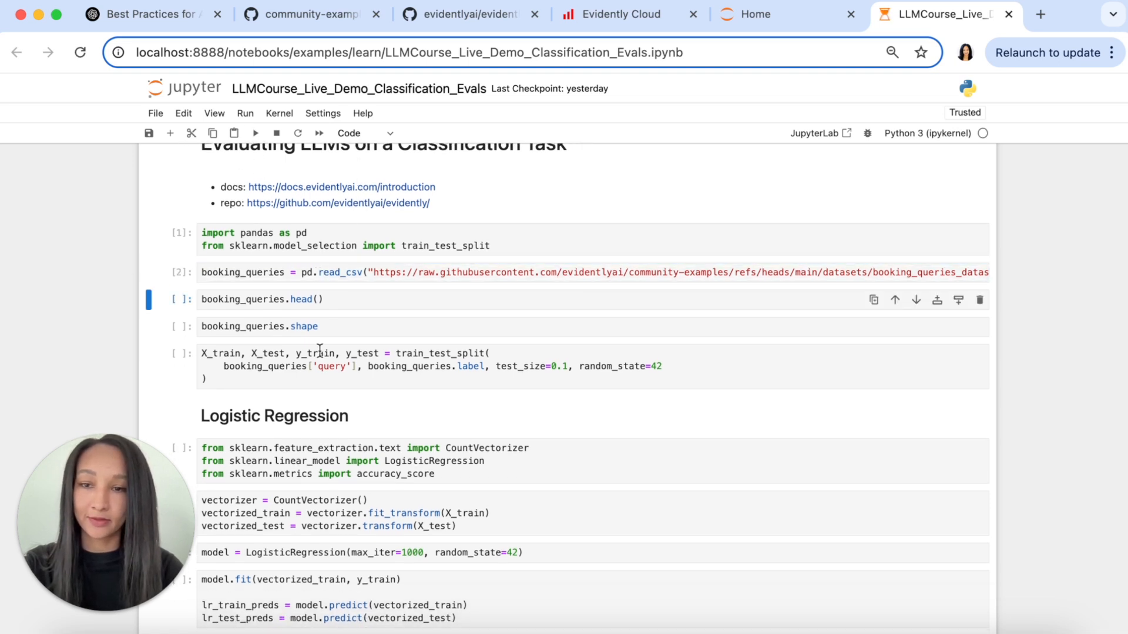
Preview the first rows of booking_queries and show its shape (200, 2).
left_click(324, 299)
left_click(255, 133)
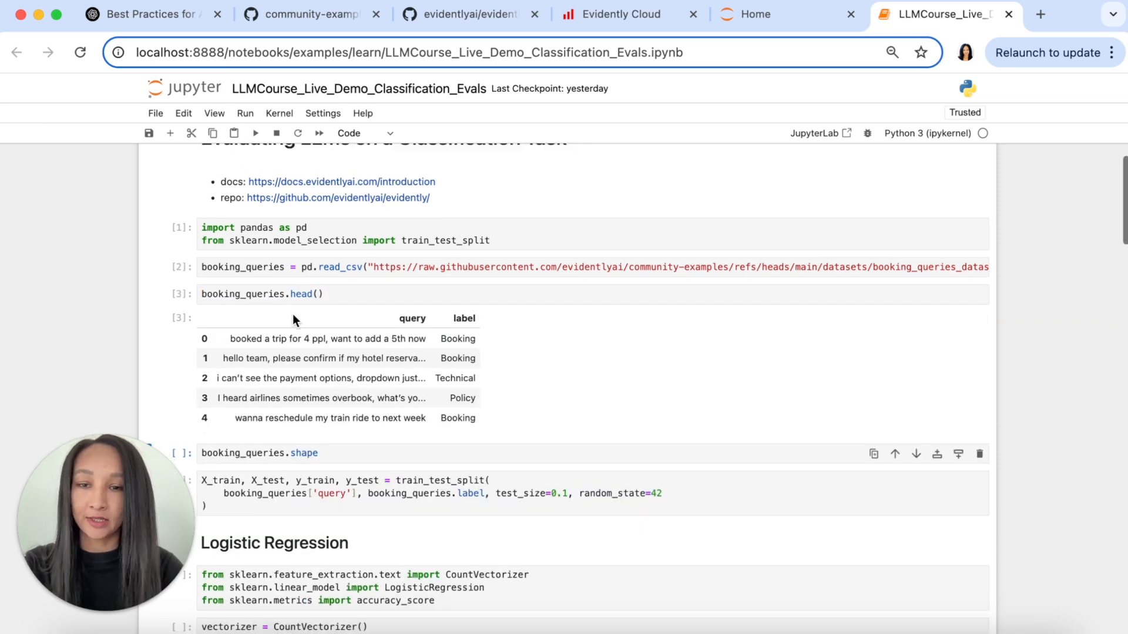
scroll(293, 317, "down", 1)
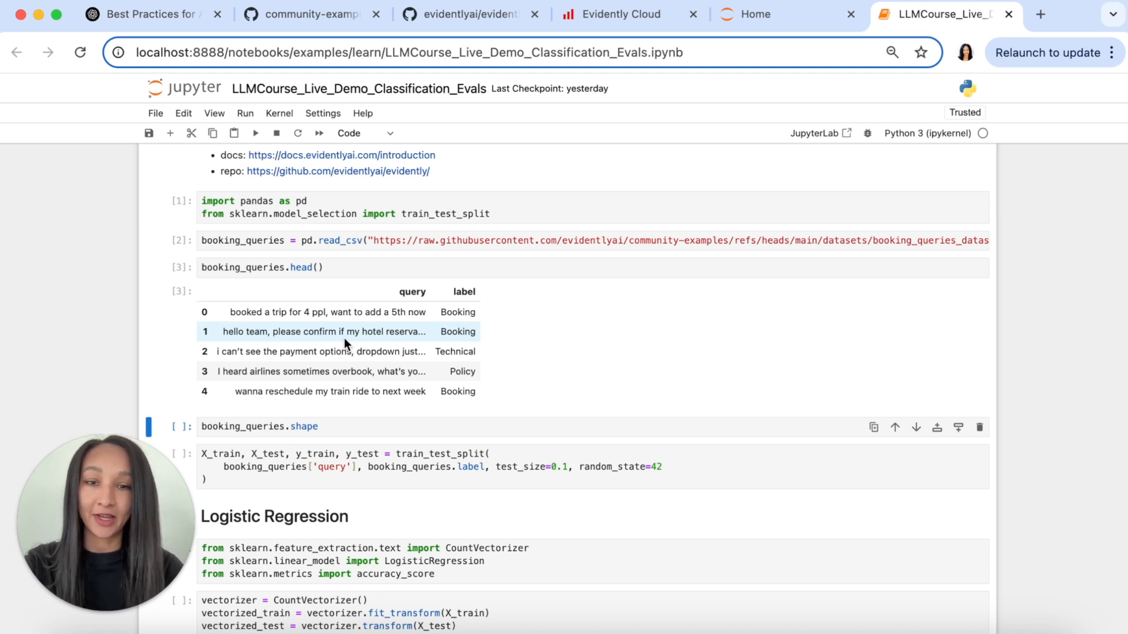
scroll(344, 337, "down", 3)
left_click(345, 322)
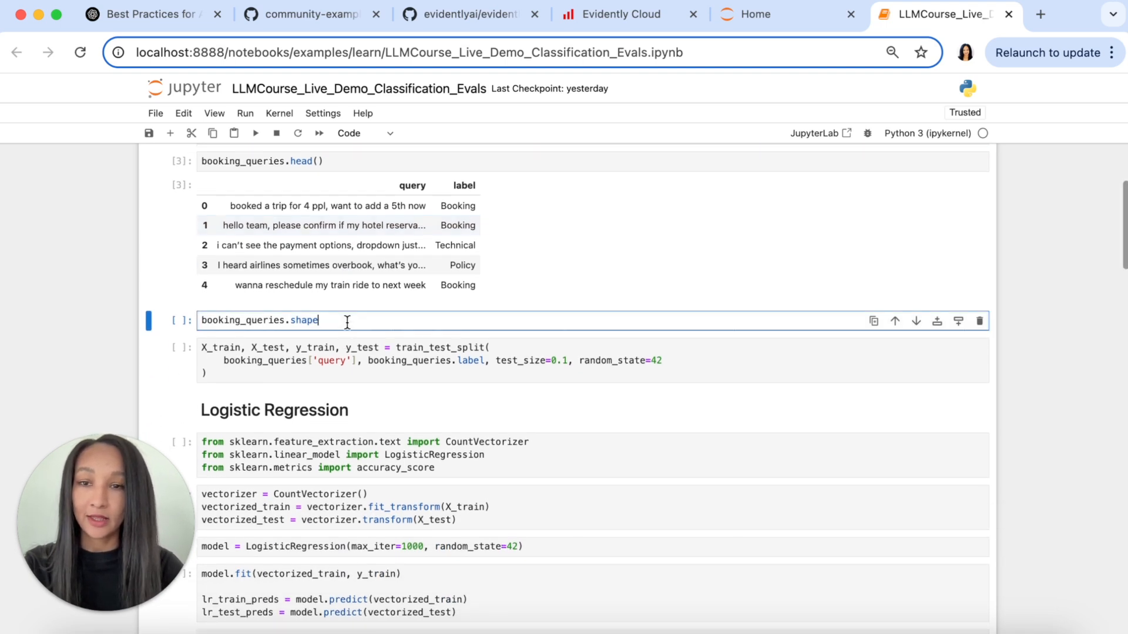
left_click(255, 134)
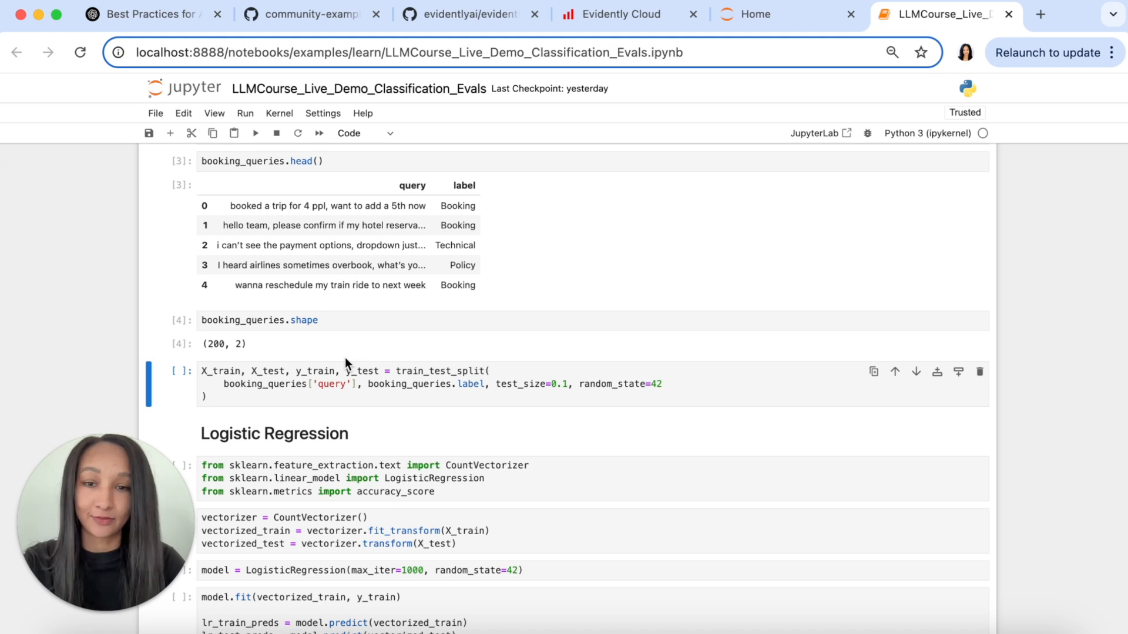
scroll(345, 357, "down", 5)
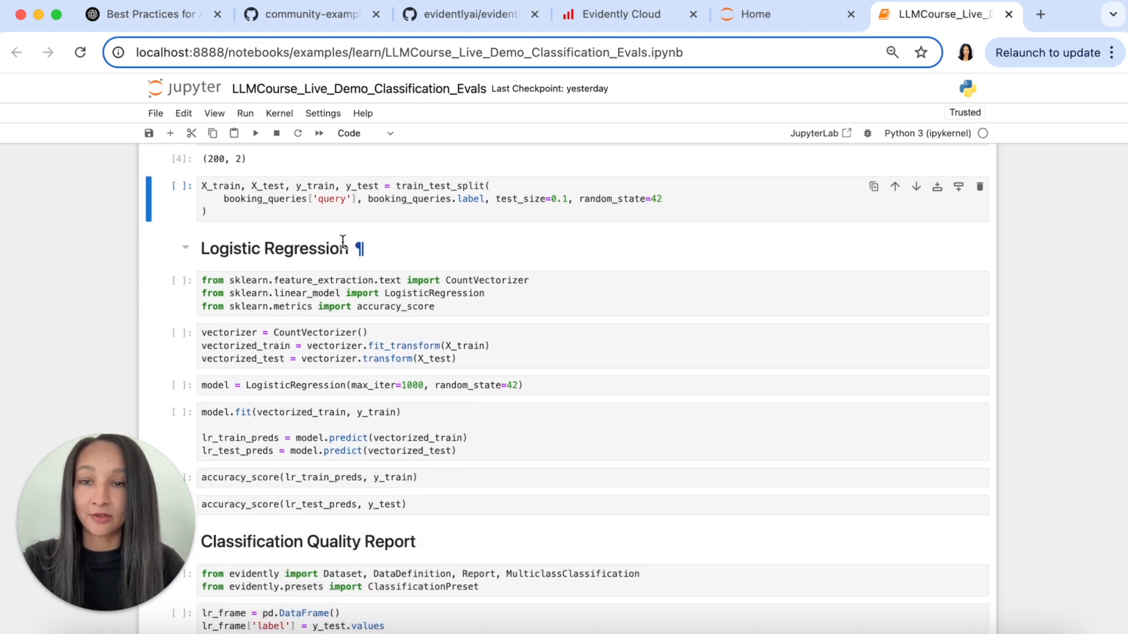
scroll(347, 264, "up", 1)
Run train_test_split to hold out 10% of the booking queries and labels for testing.
left_click(348, 221)
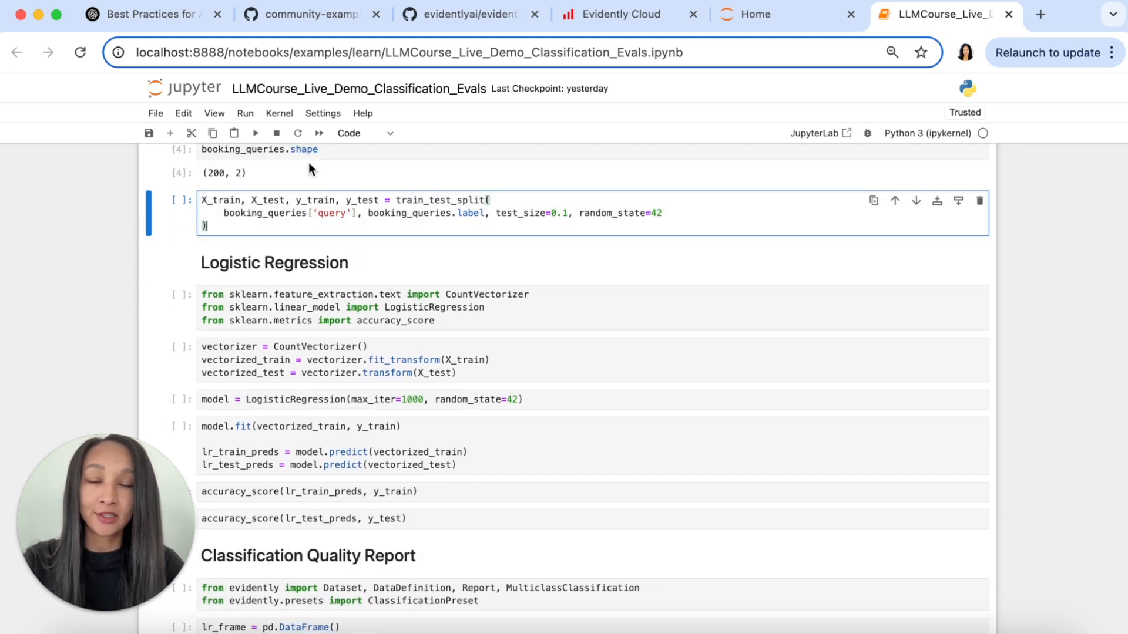
key("shift+Return")
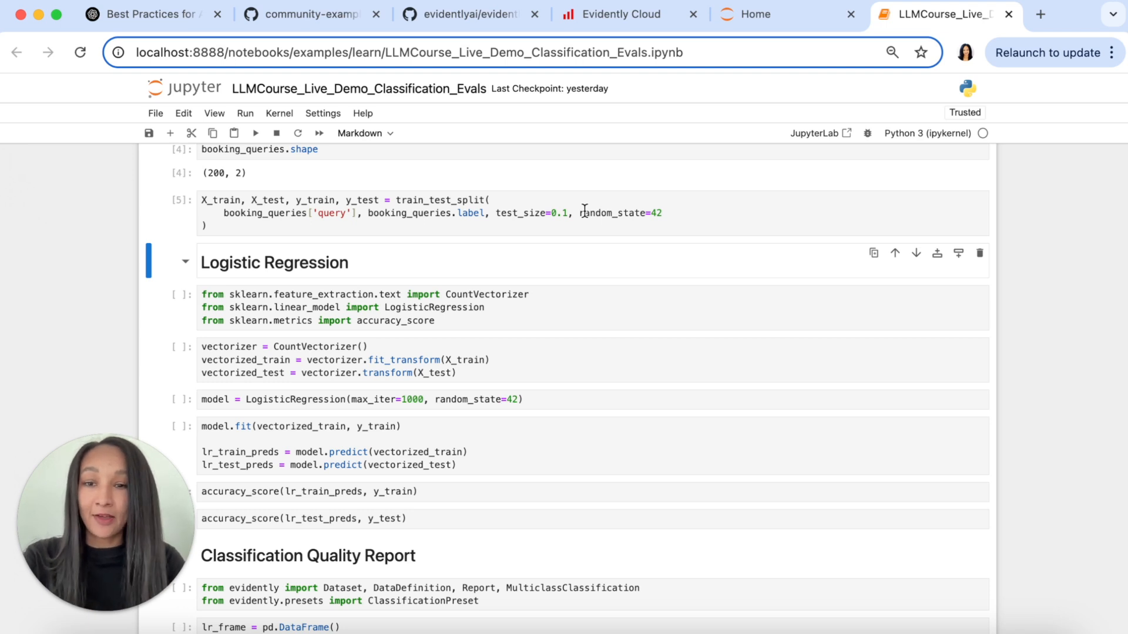
scroll(584, 213, "down", 1)
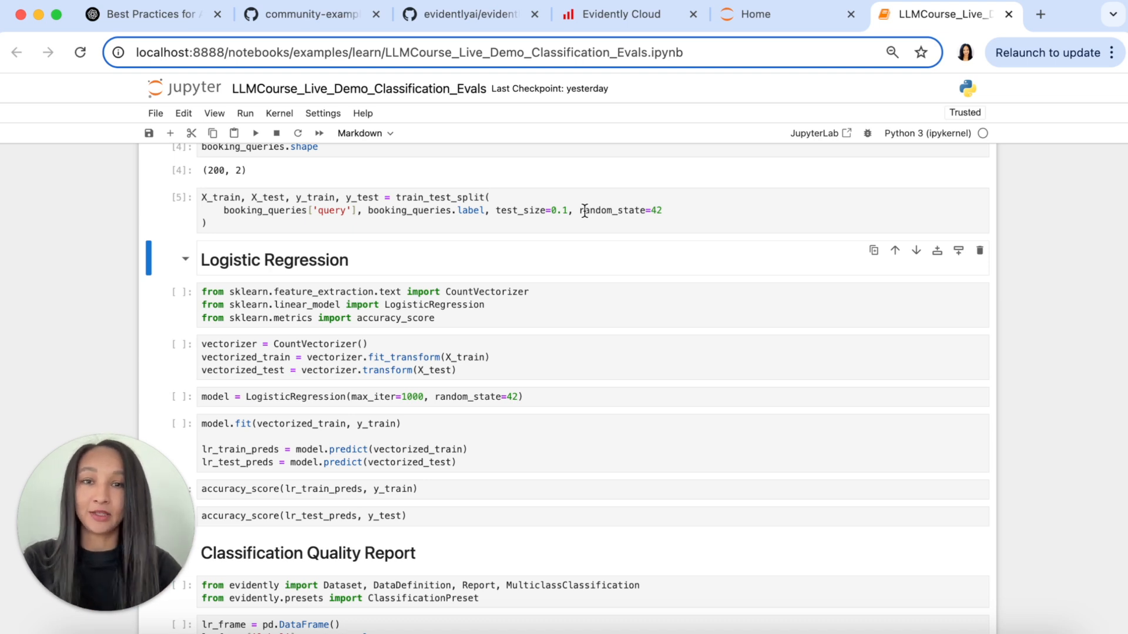
scroll(584, 213, "down", 1)
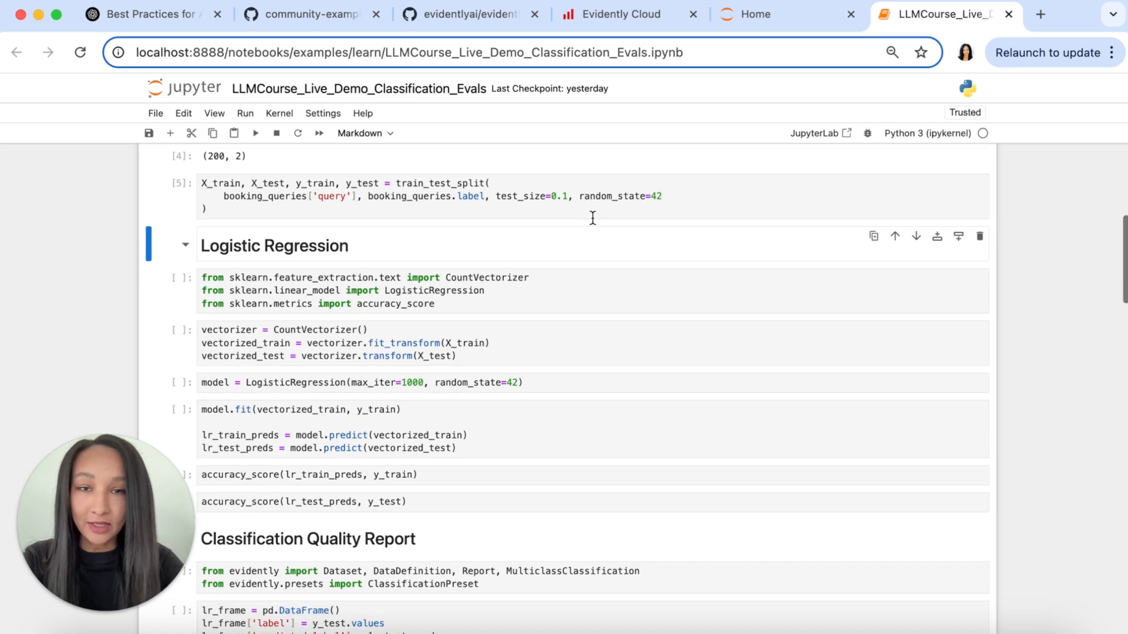
scroll(592, 217, "down", 1)
left_click(586, 281)
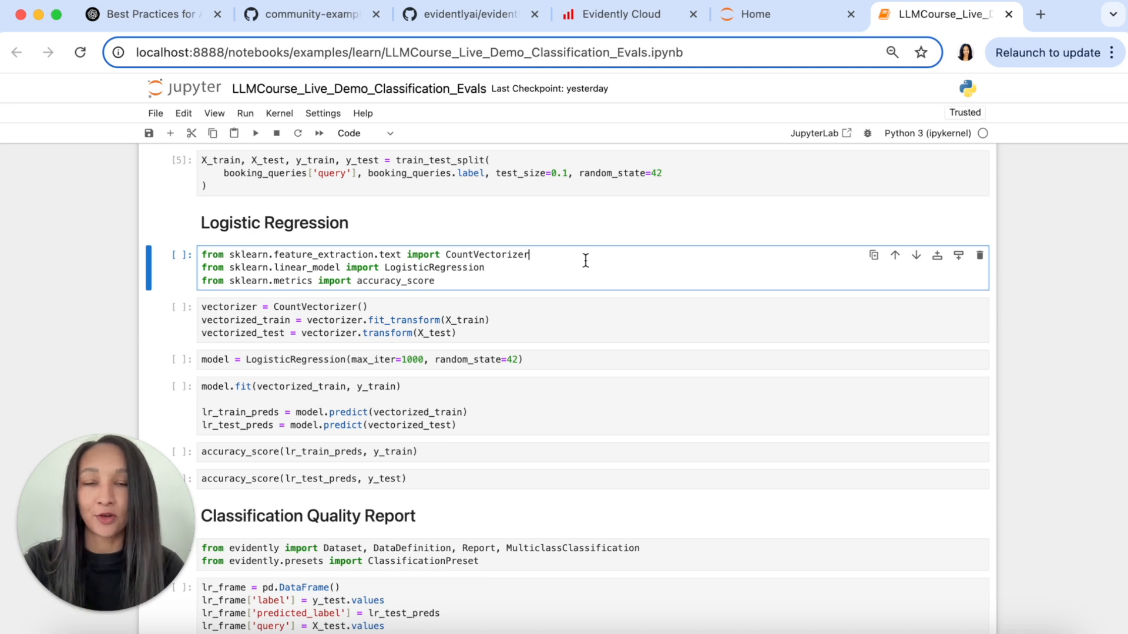
Import the sklearn tools and vectorize the training and test queries with CountVectorizer.
key("Down")
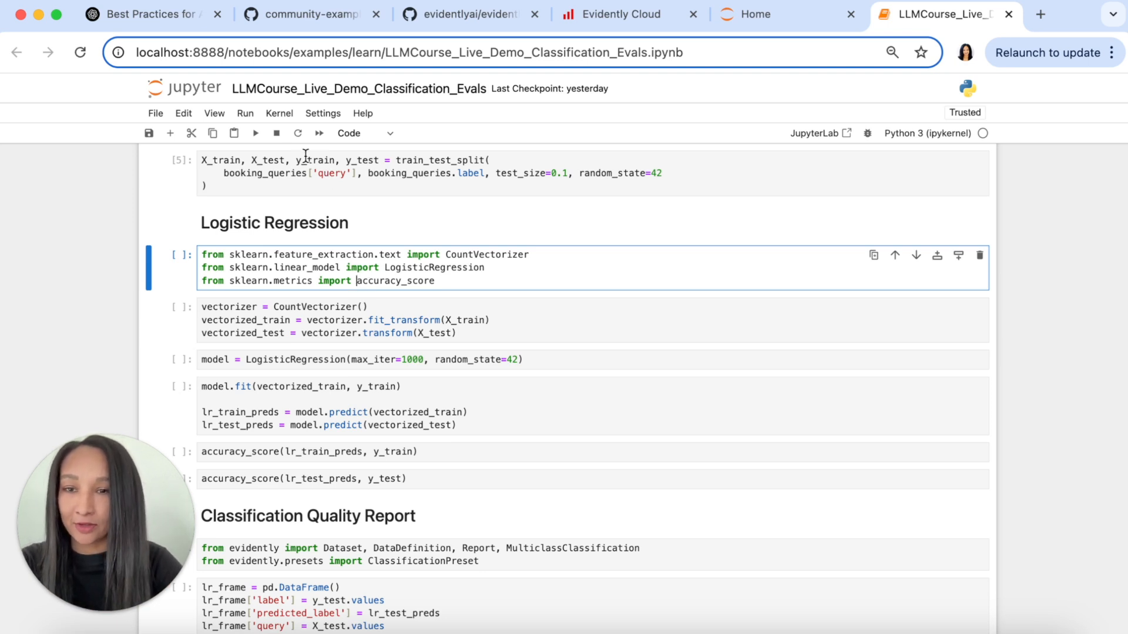
left_click(255, 134)
scroll(353, 282, "down", 2)
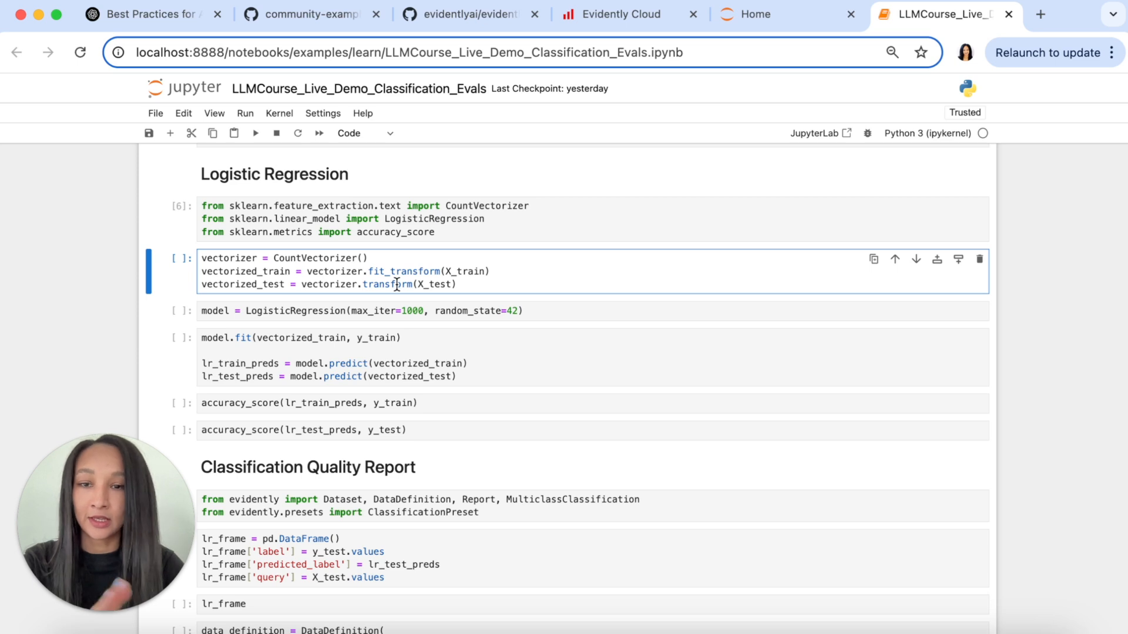
left_click(255, 133)
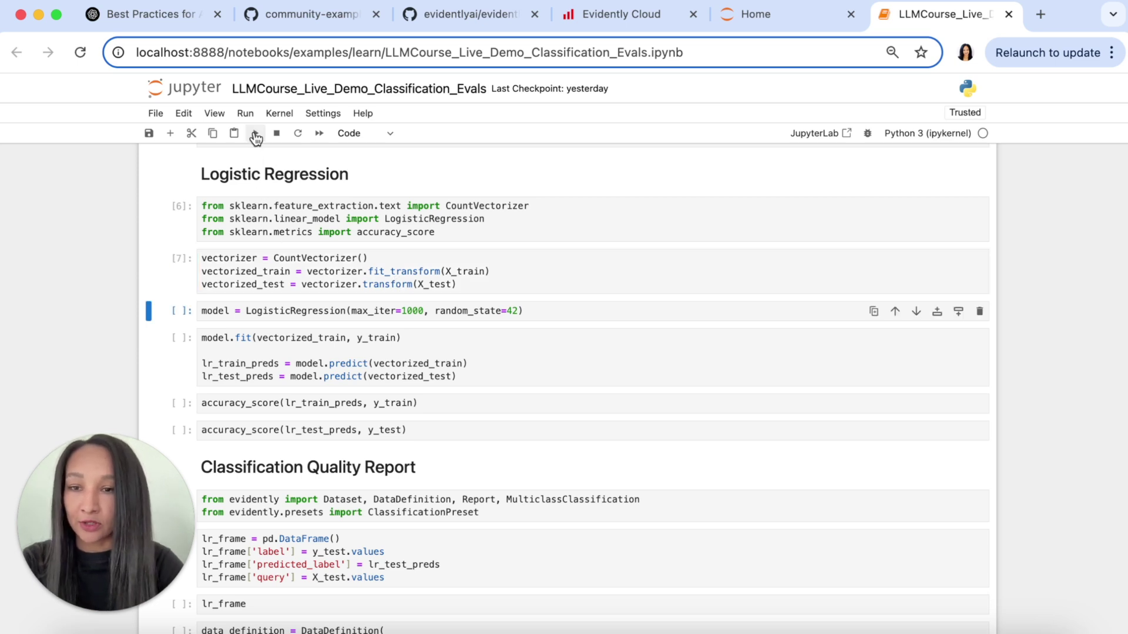
Create the LogisticRegression model, fit it and produce lr_train_preds and test predictions.
left_click(356, 308)
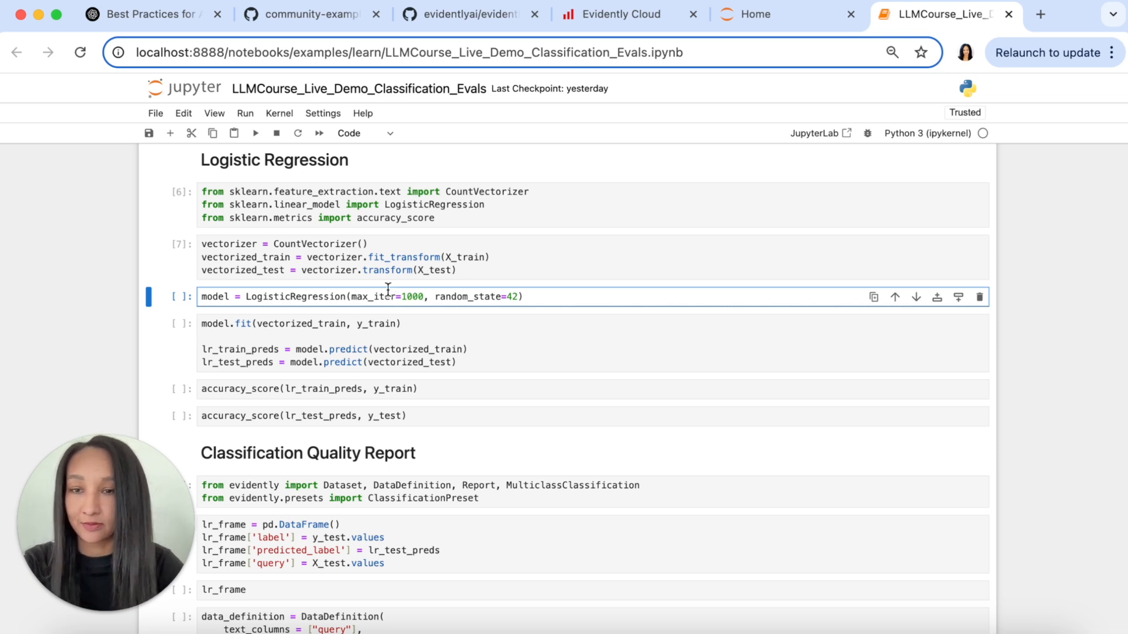
left_click(255, 134)
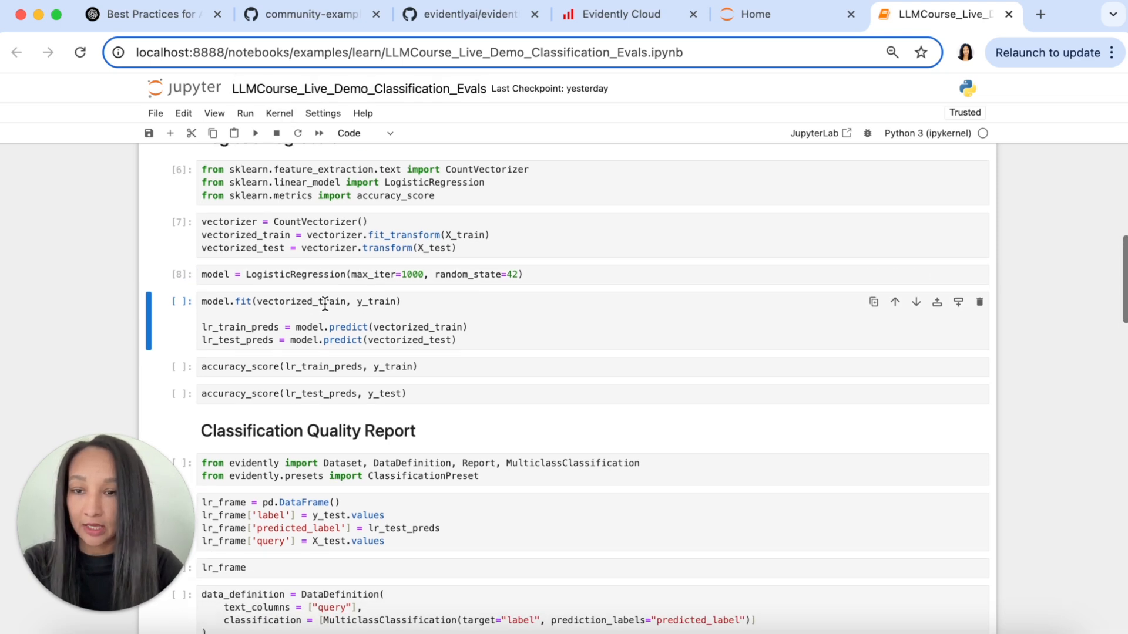
scroll(318, 283, "down", 3)
left_click(370, 262)
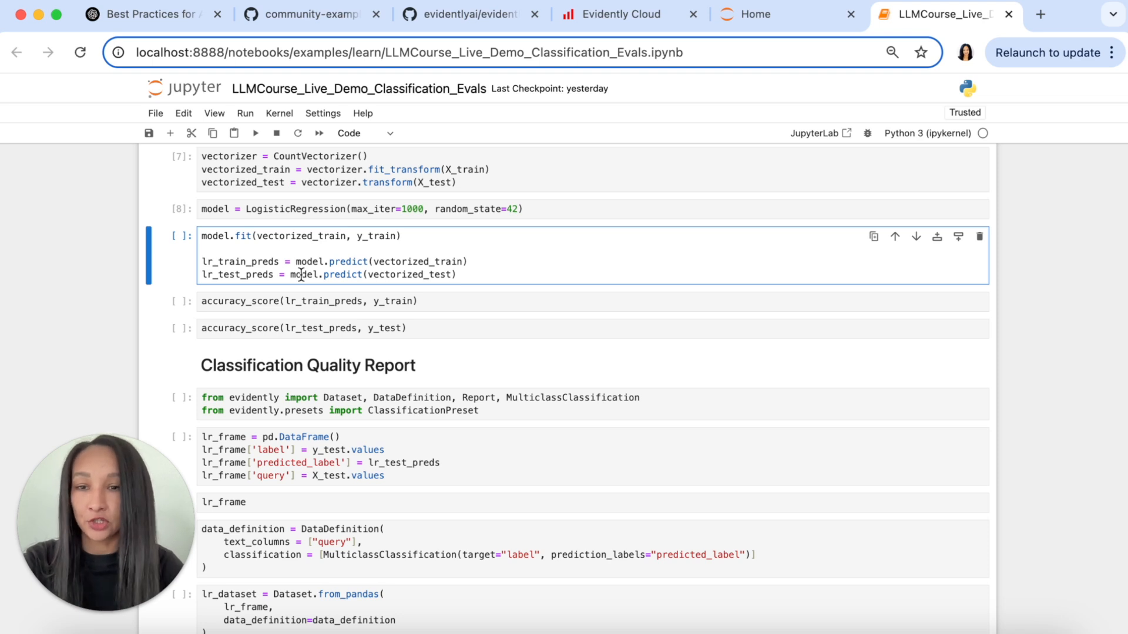
left_click_drag(281, 263, 202, 262)
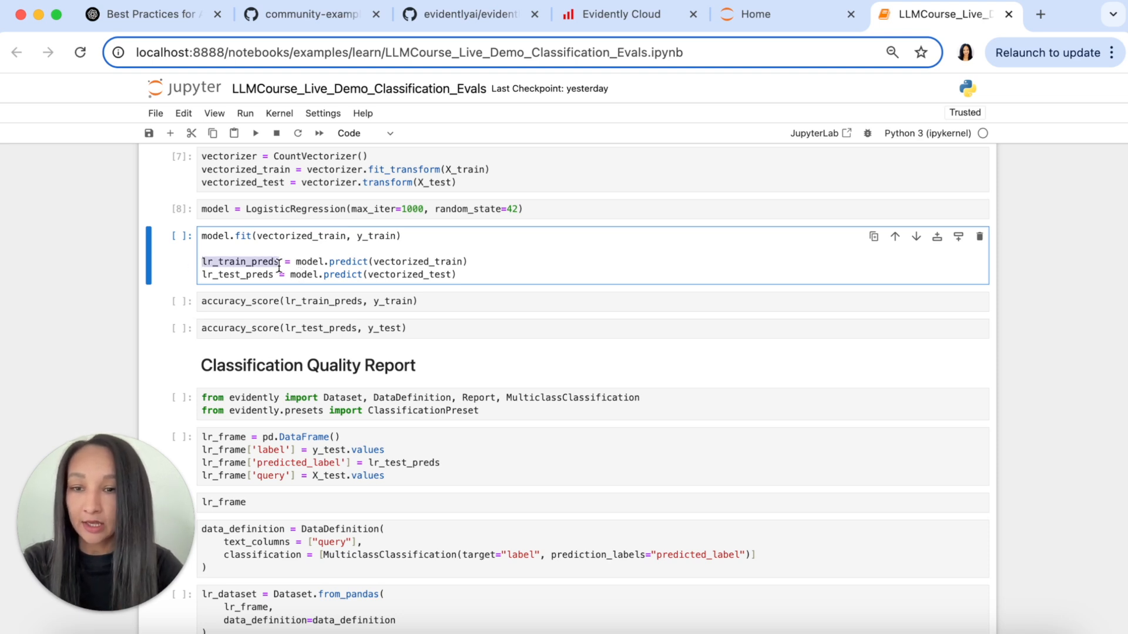
left_click_drag(279, 274, 220, 276)
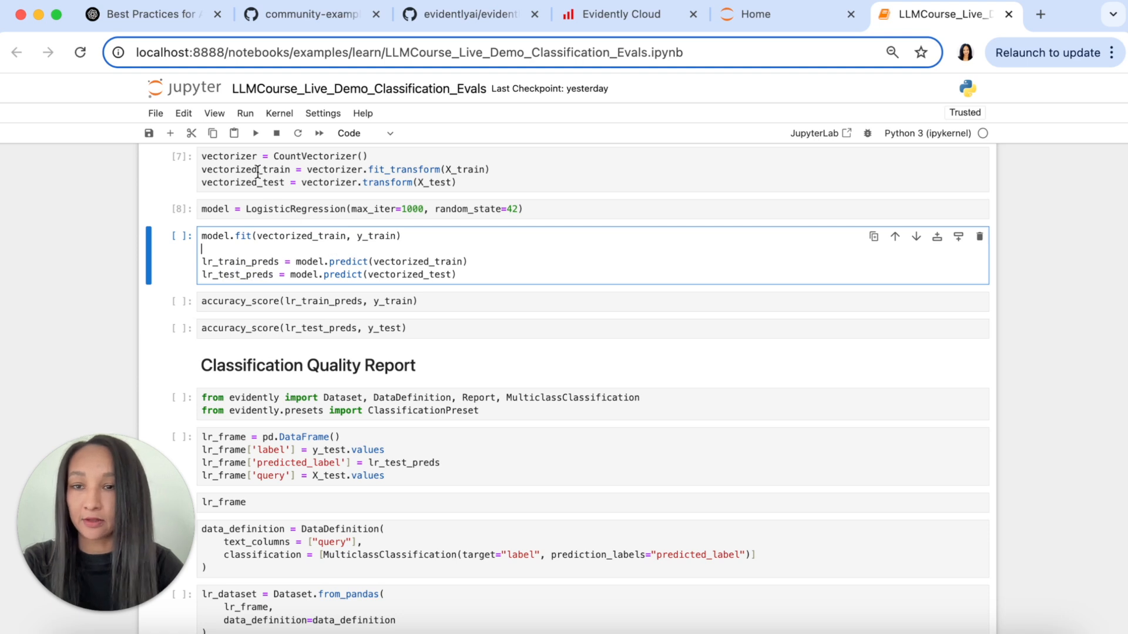
left_click(255, 133)
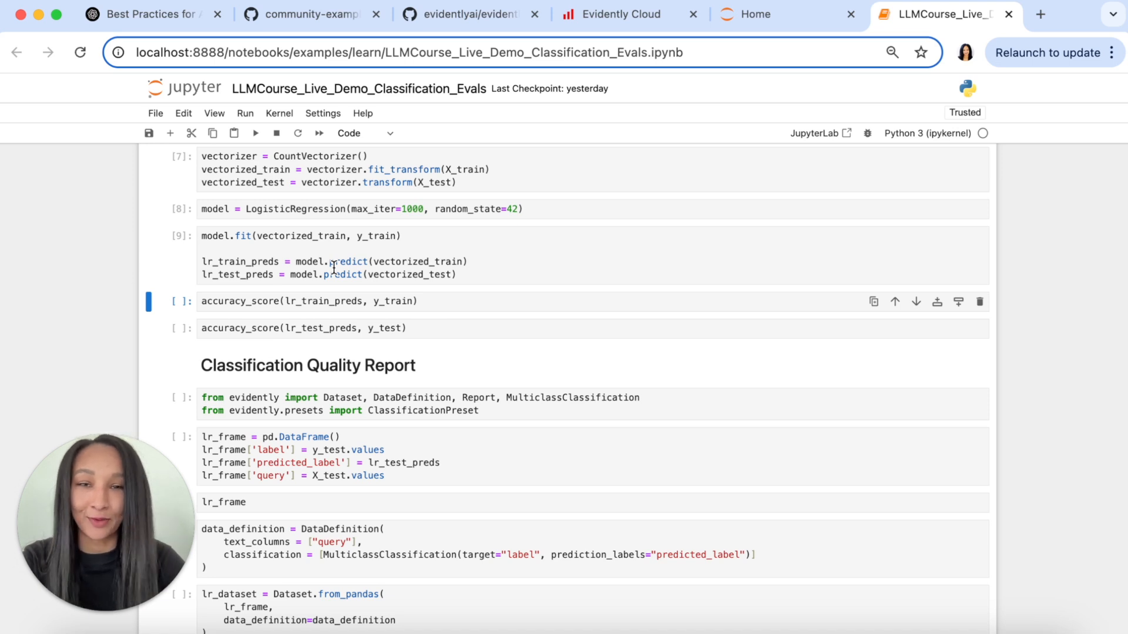
left_click(423, 301)
scroll(424, 311, "down", 1)
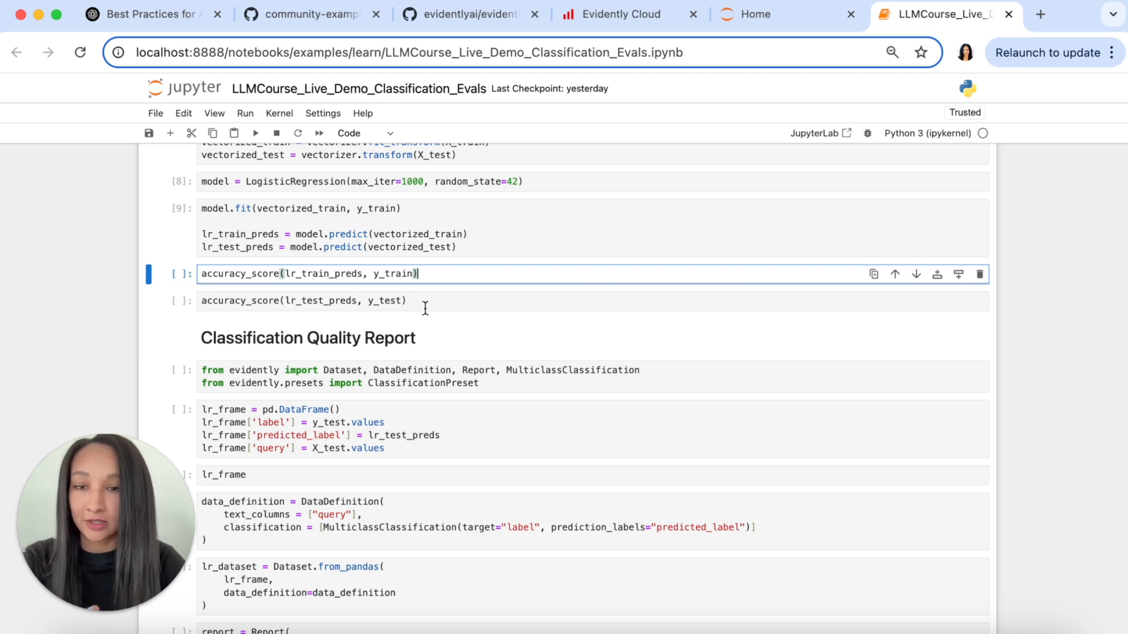
Compute accuracy_score on training data (1.0) and on test data (0.8).
left_click(373, 273)
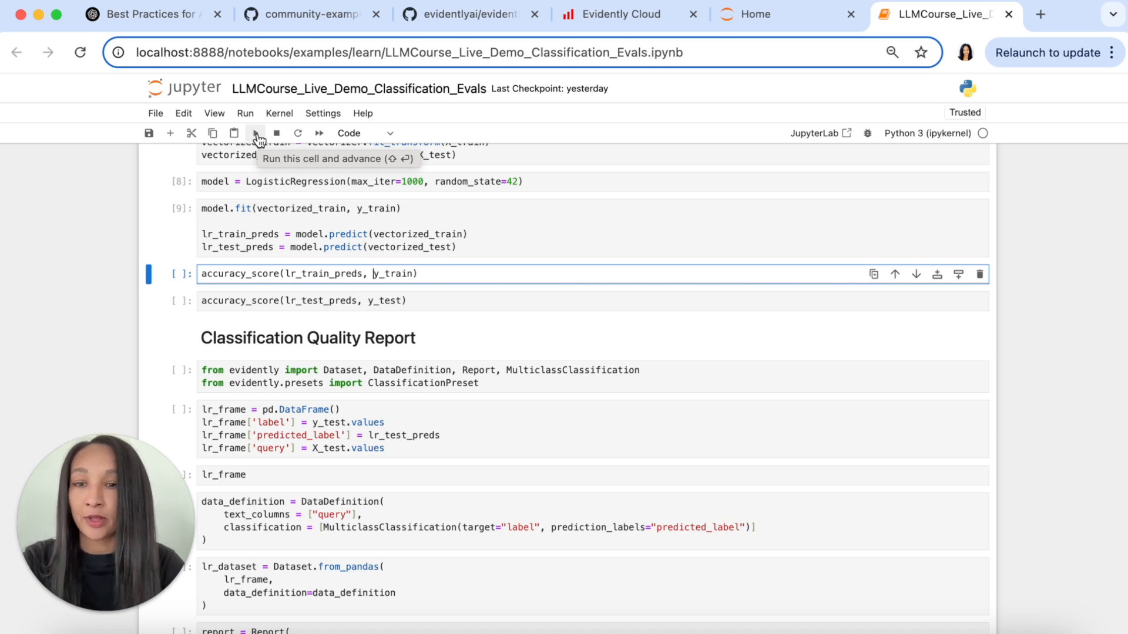
left_click(256, 133)
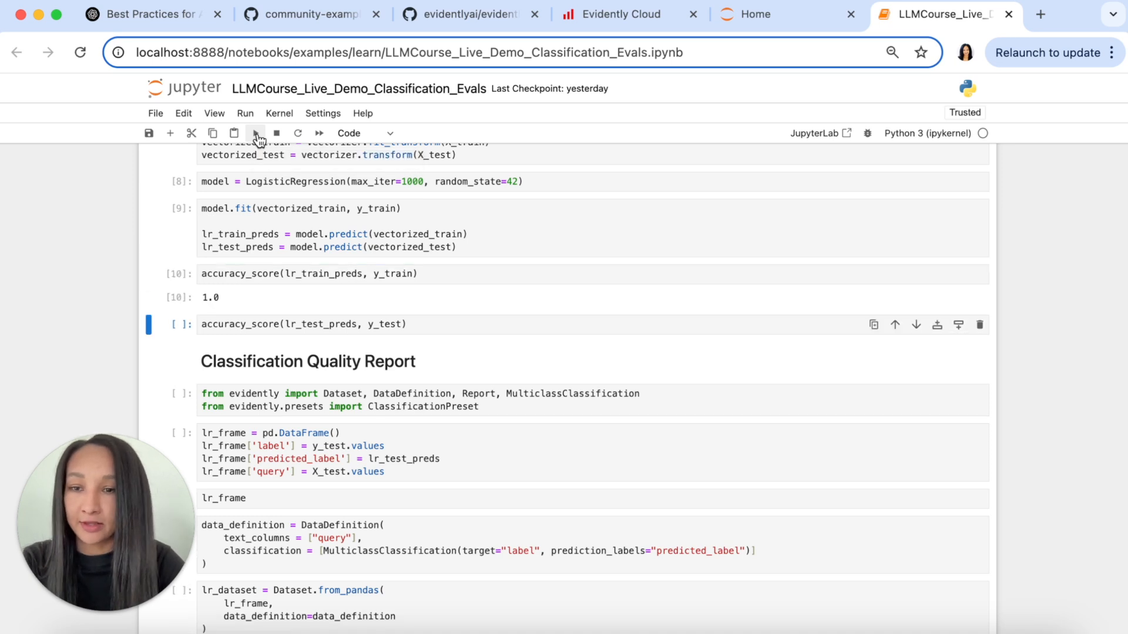
scroll(272, 265, "down", 1)
left_click(277, 255)
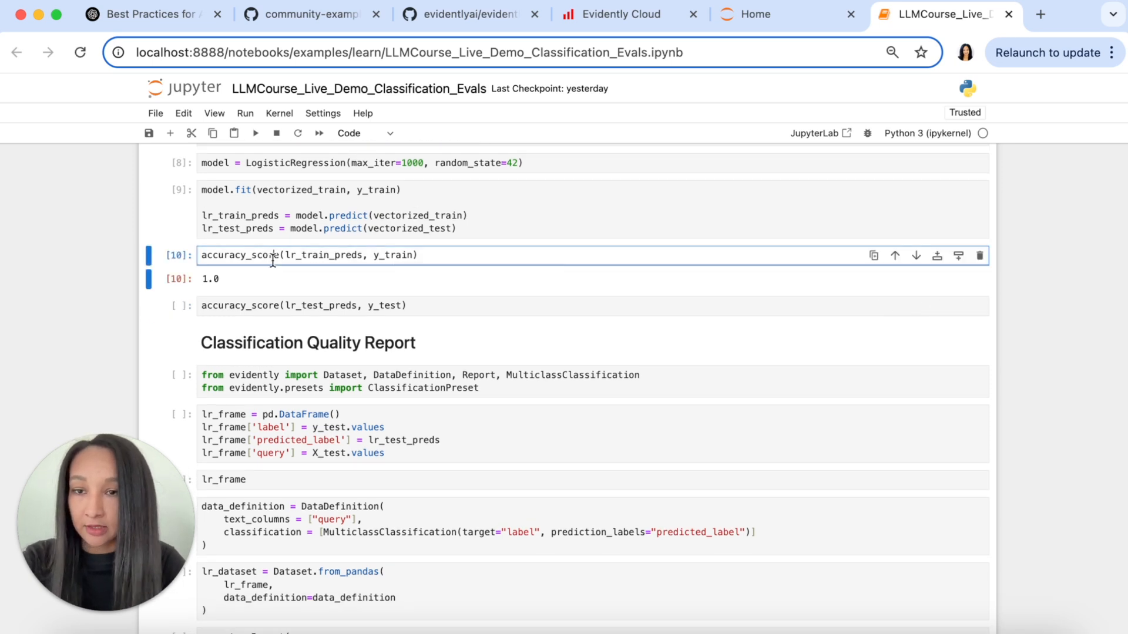
left_click(305, 305)
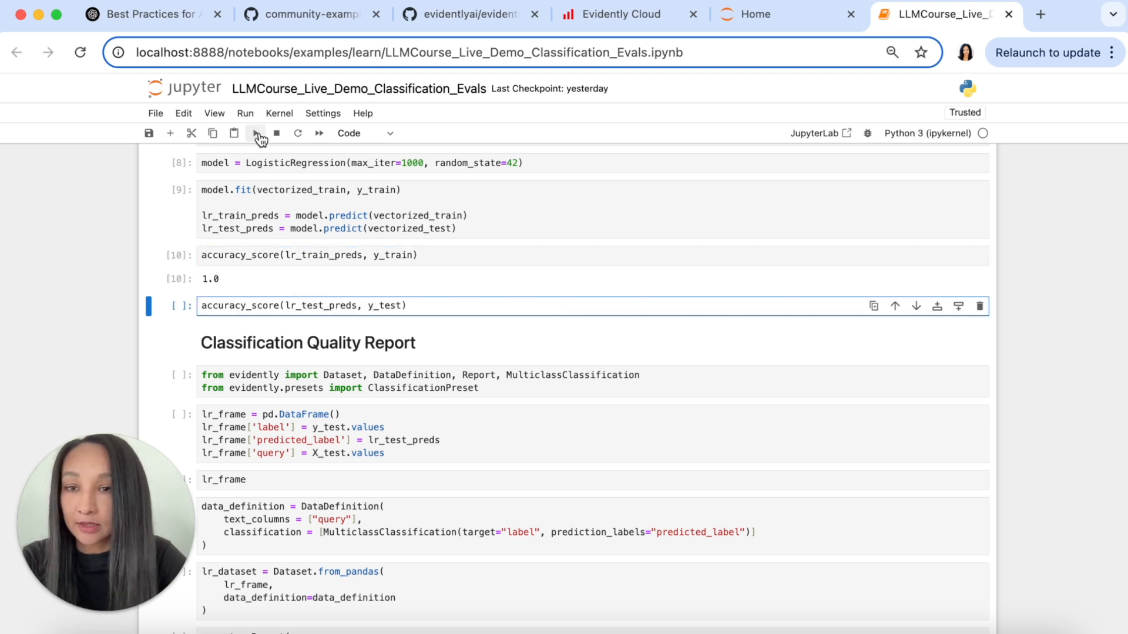
left_click(256, 133)
scroll(302, 295, "down", 1)
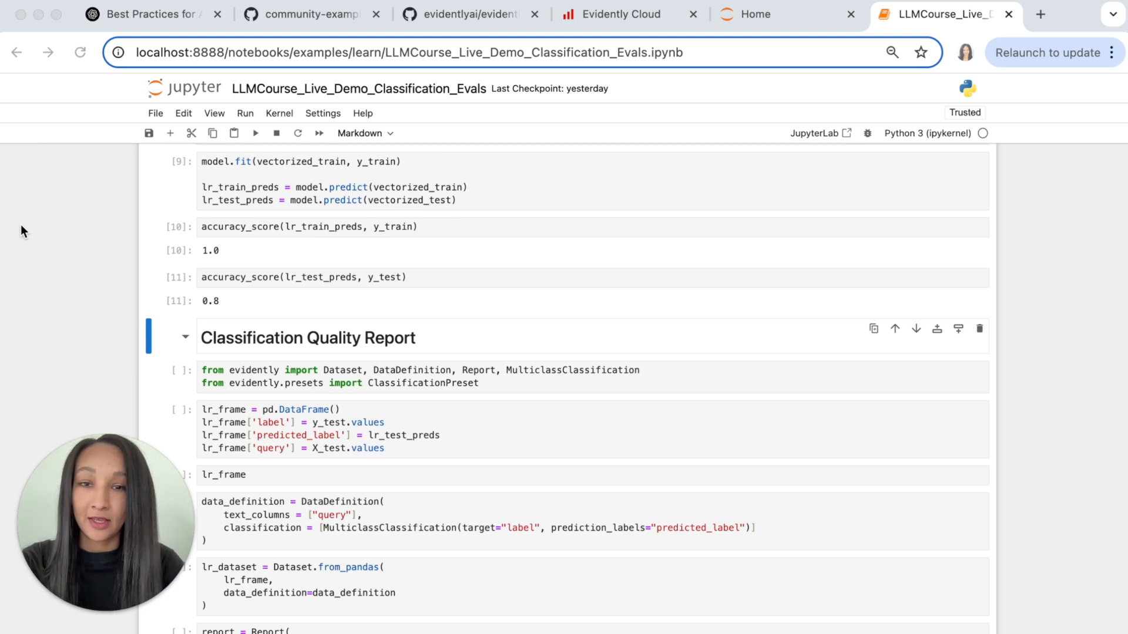
scroll(285, 280, "down", 3)
scroll(285, 280, "down", 2)
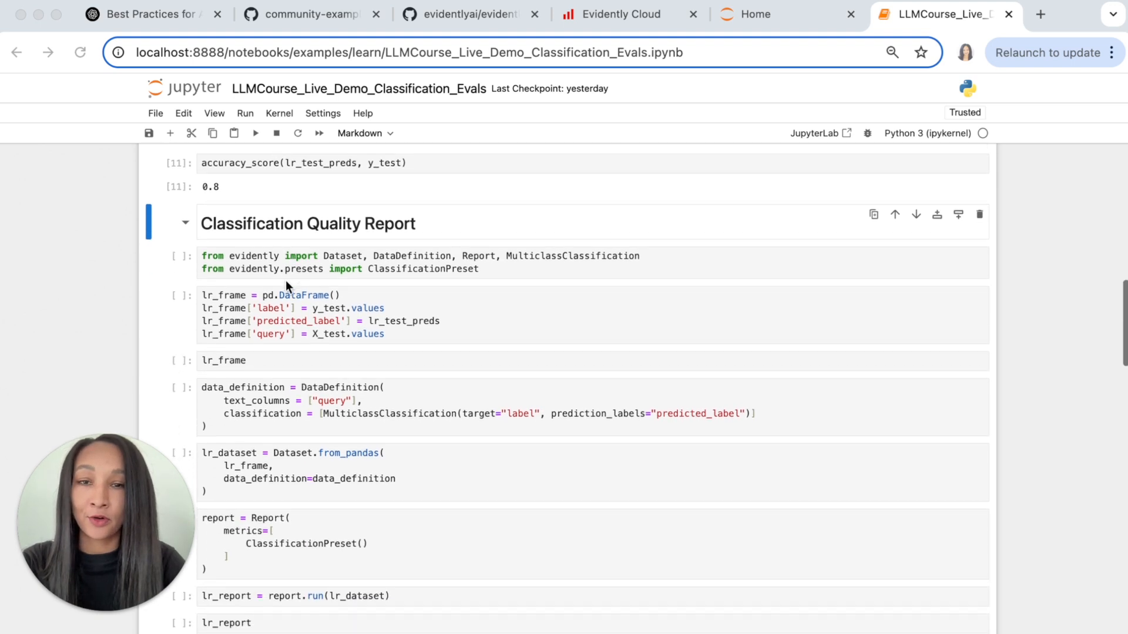
scroll(285, 280, "down", 1)
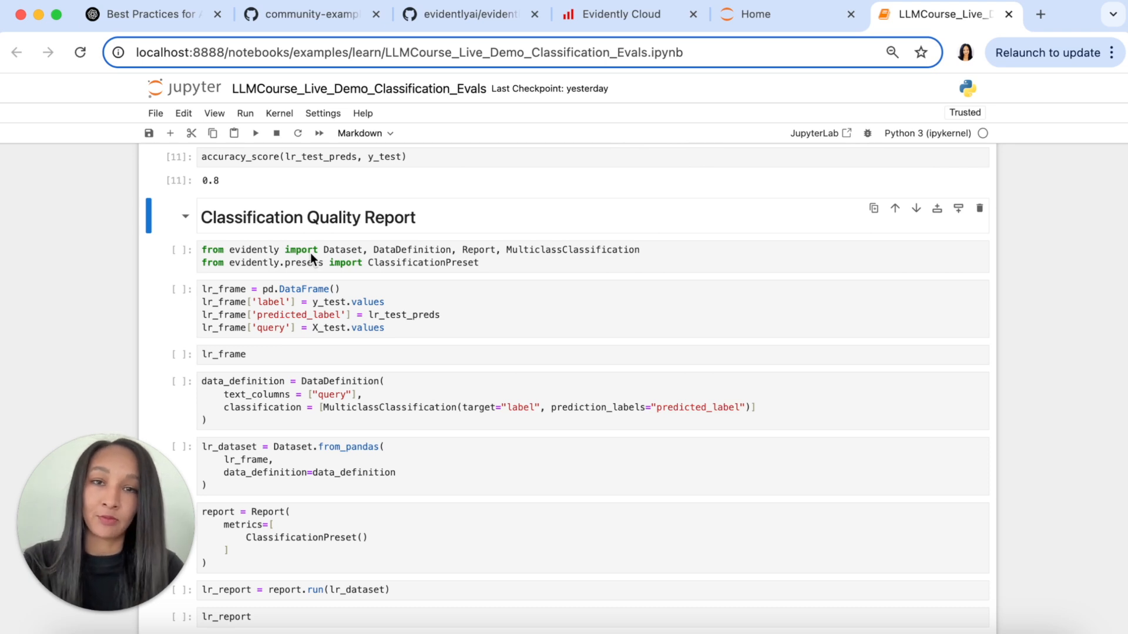
Run the Evidently imports.
left_click(311, 261)
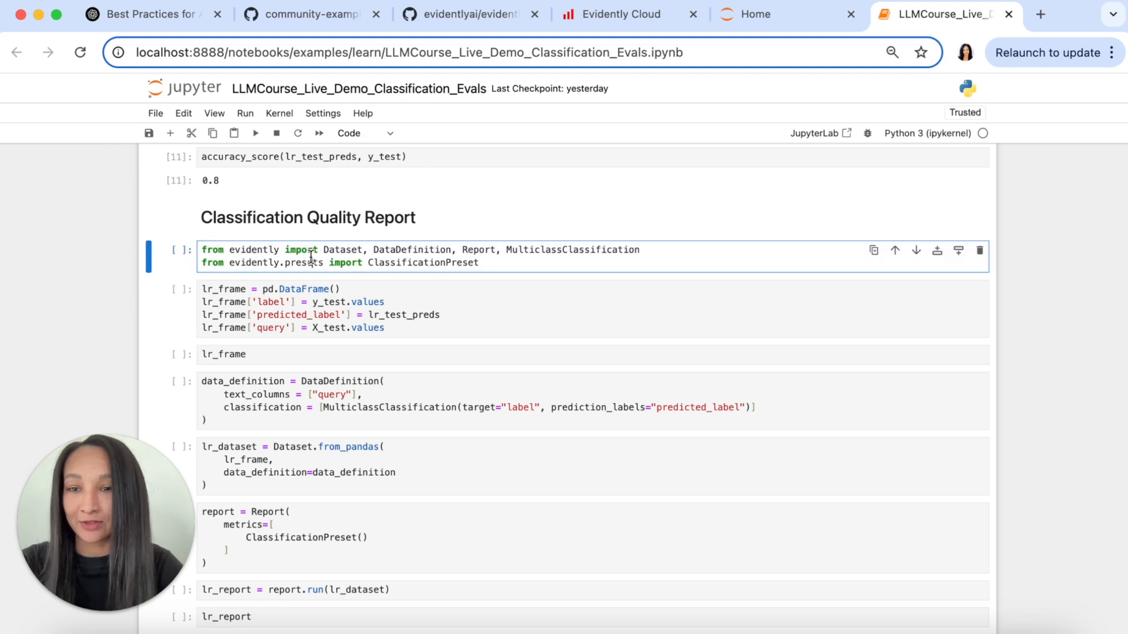
left_click(254, 133)
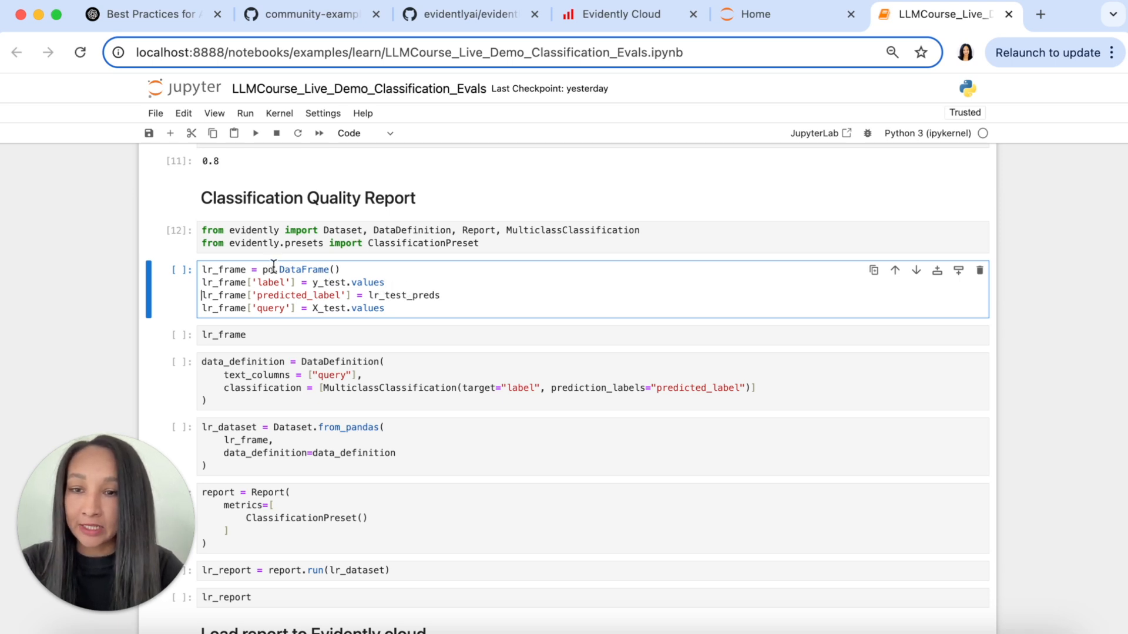
Build lr_frame with label, predicted_label and query columns and display the table.
left_click(273, 269)
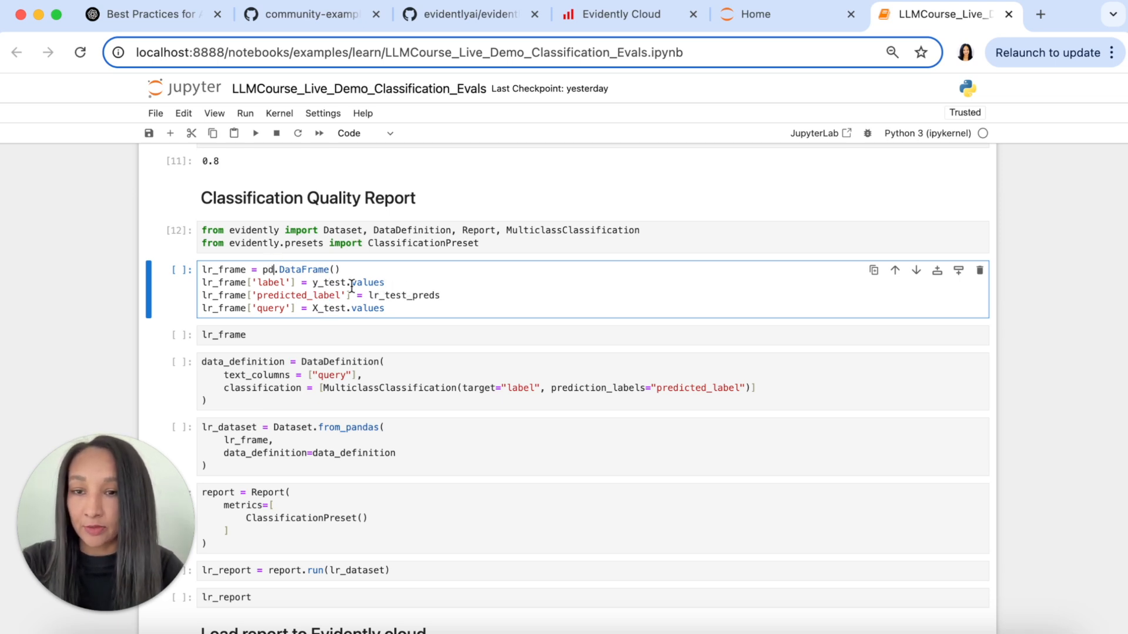
left_click(377, 295)
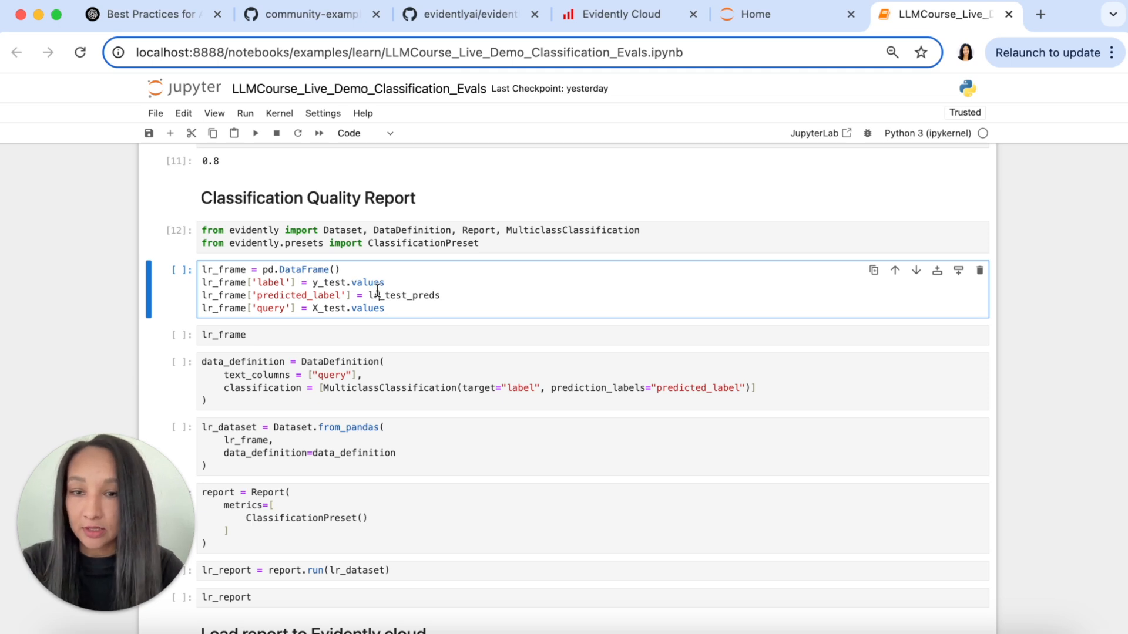
left_click(452, 307)
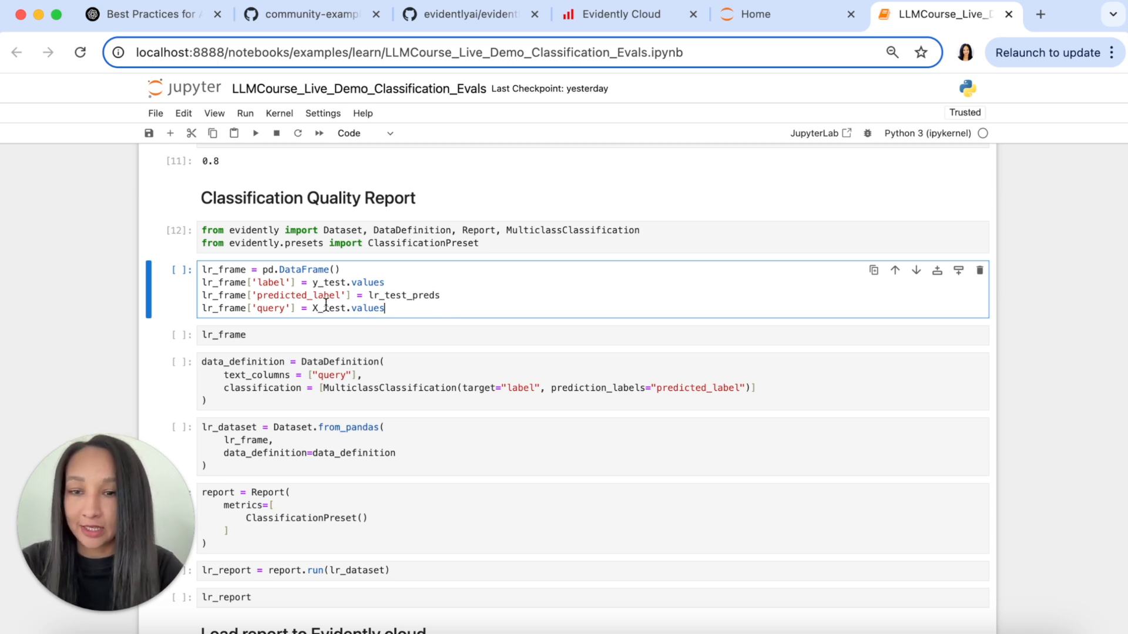
mouse_move(342, 282)
left_mouse_down()
mouse_move(384, 282)
mouse_move(393, 309)
left_mouse_up()
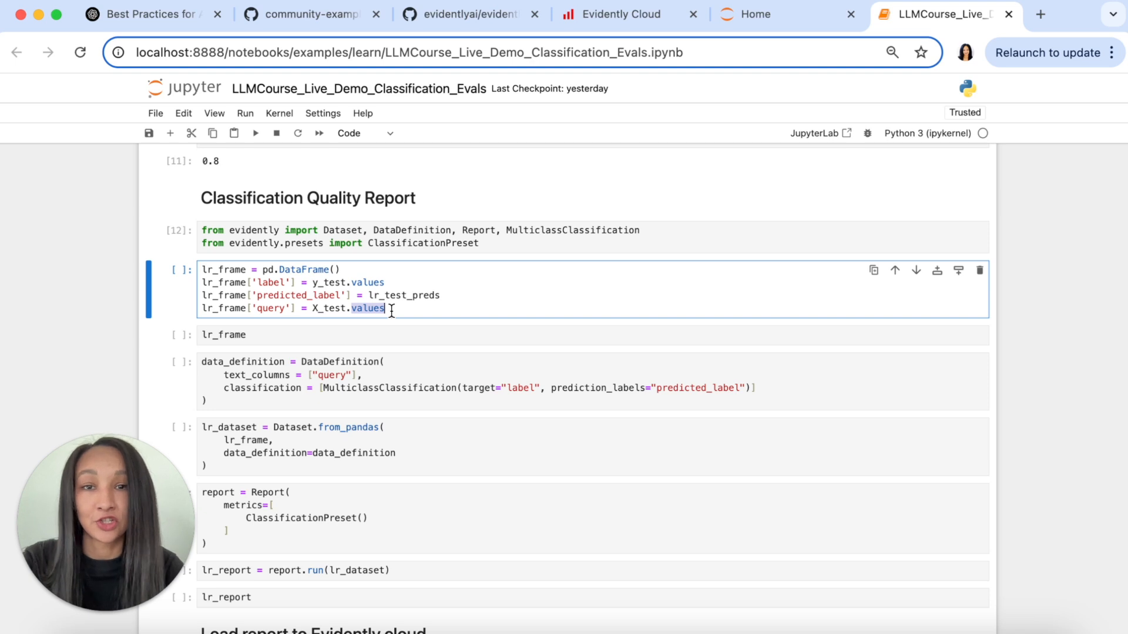
left_click(386, 295)
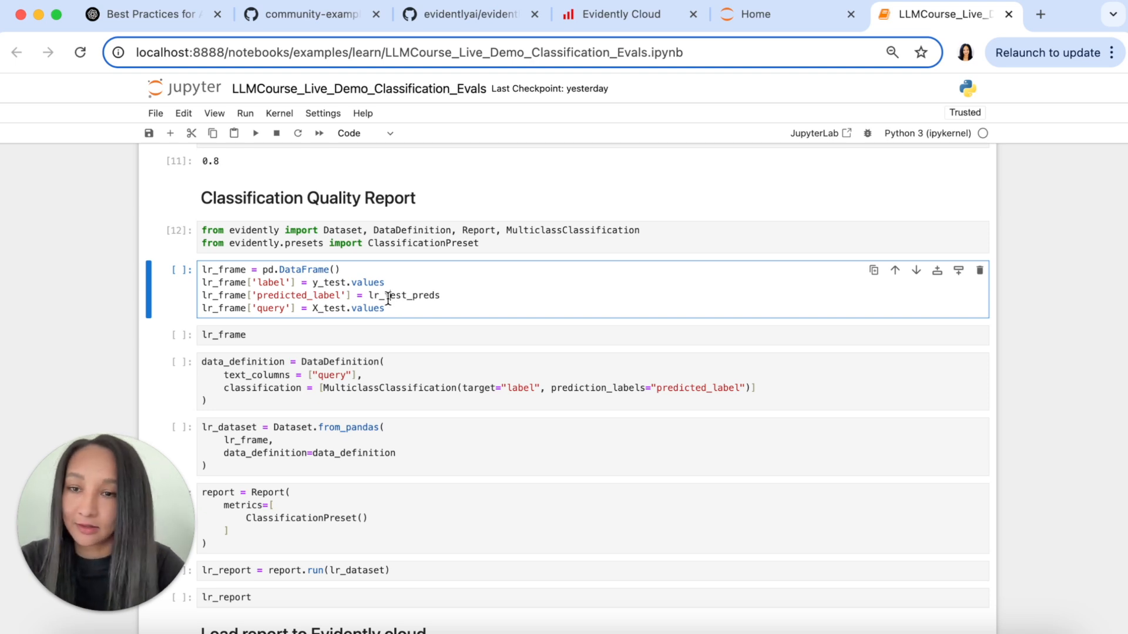
left_click(255, 132)
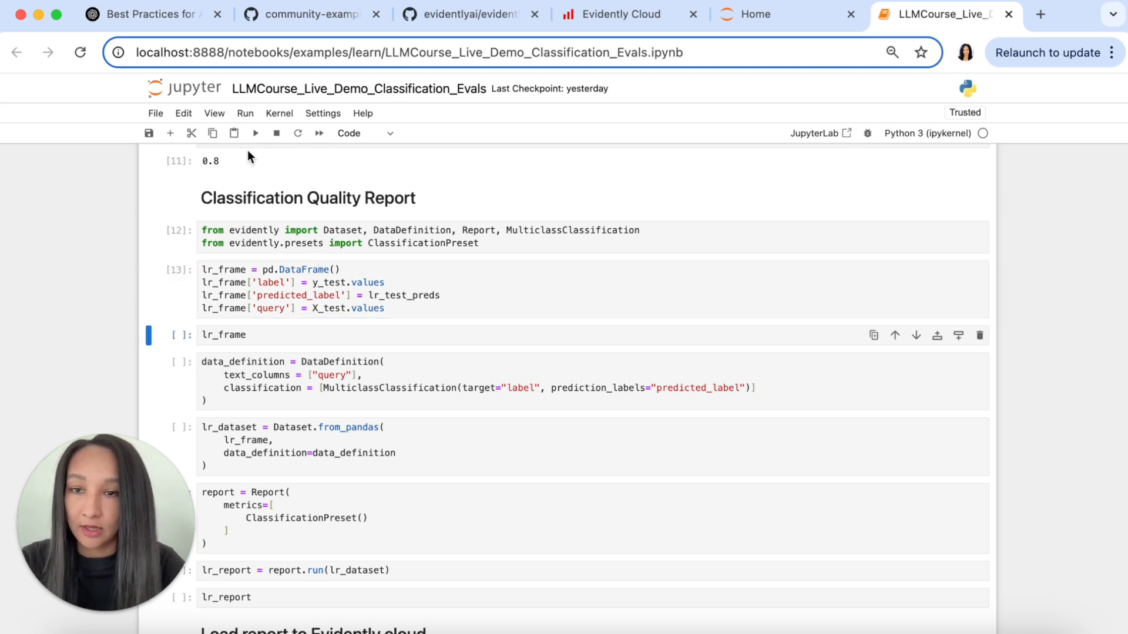
left_click(255, 132)
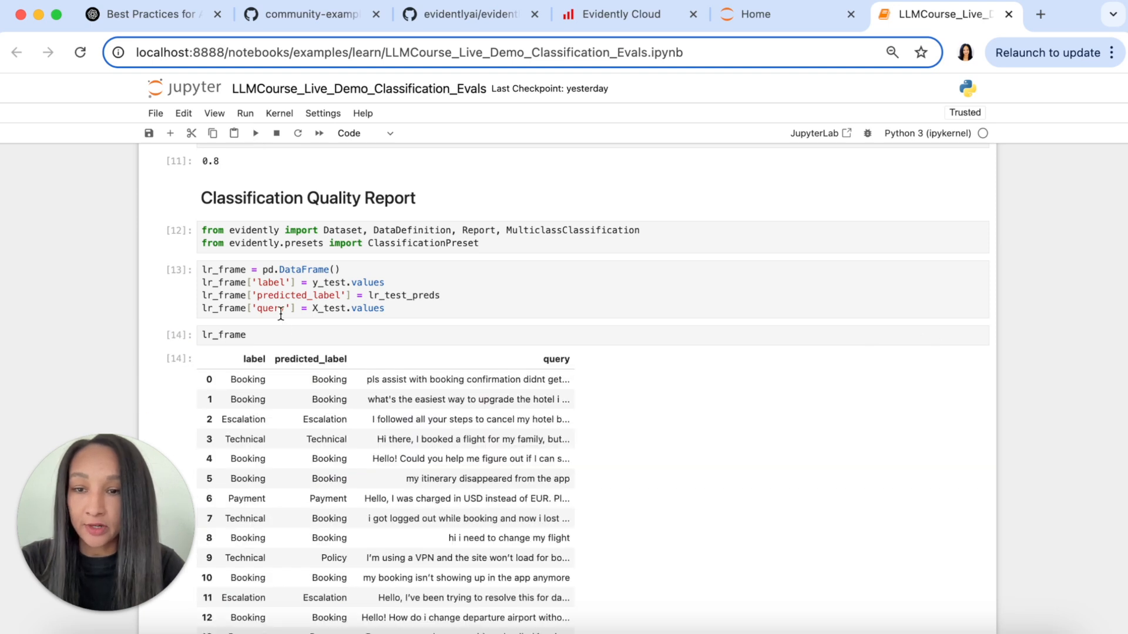
scroll(286, 327, "down", 2)
scroll(285, 327, "down", 2)
scroll(285, 328, "down", 2)
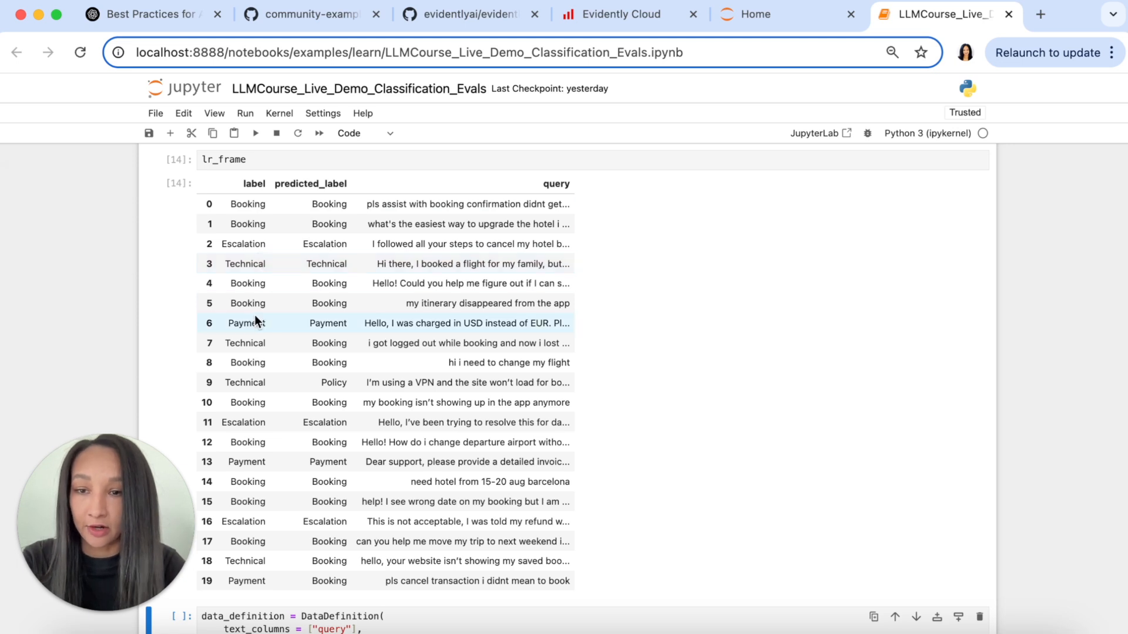
left_click_drag(230, 344, 351, 343)
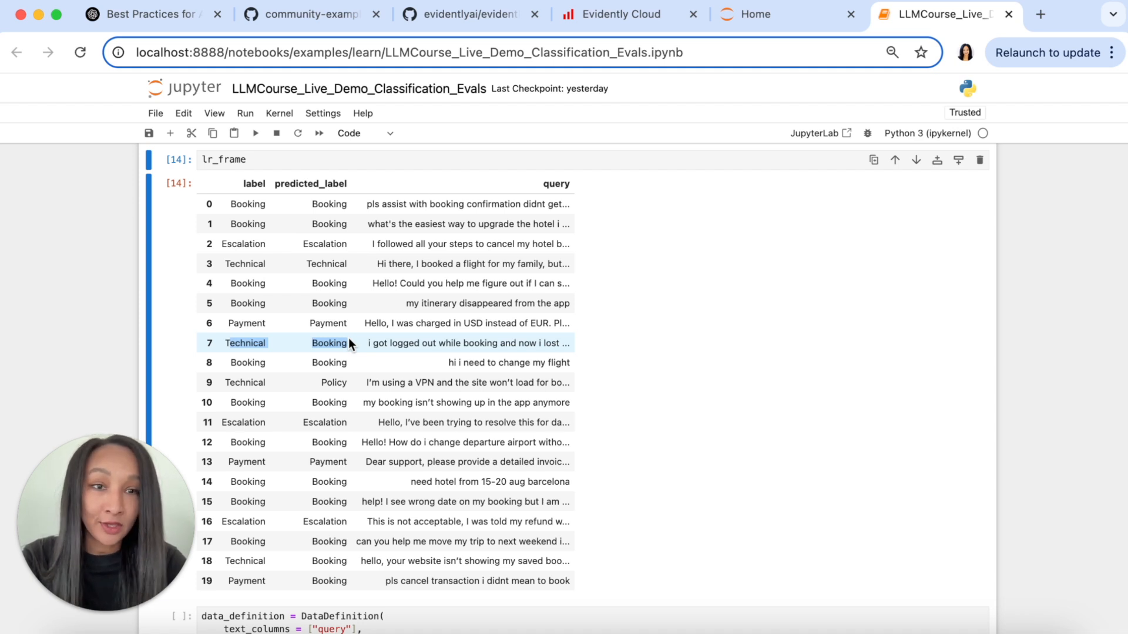
left_click(384, 370)
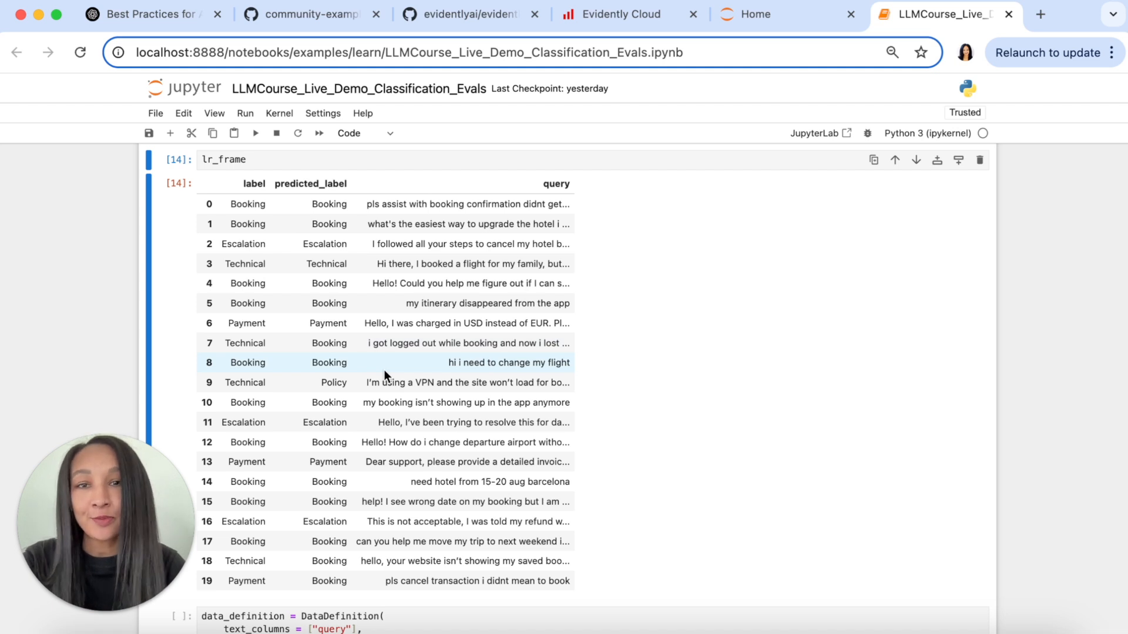
scroll(383, 370, "down", 5)
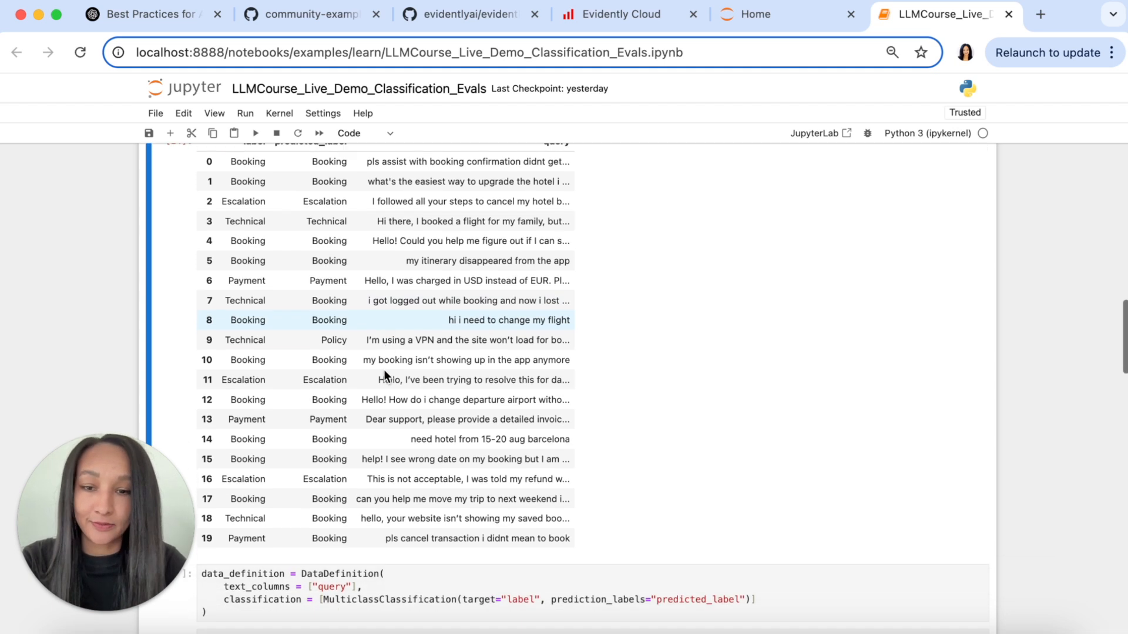
scroll(383, 369, "down", 1)
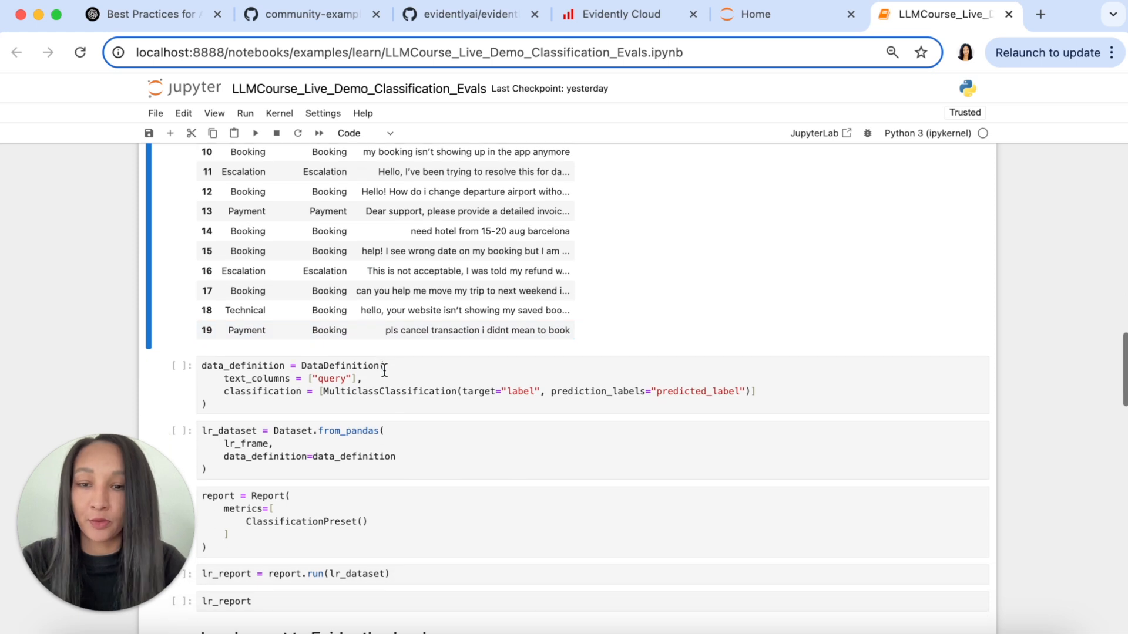
left_click(396, 368)
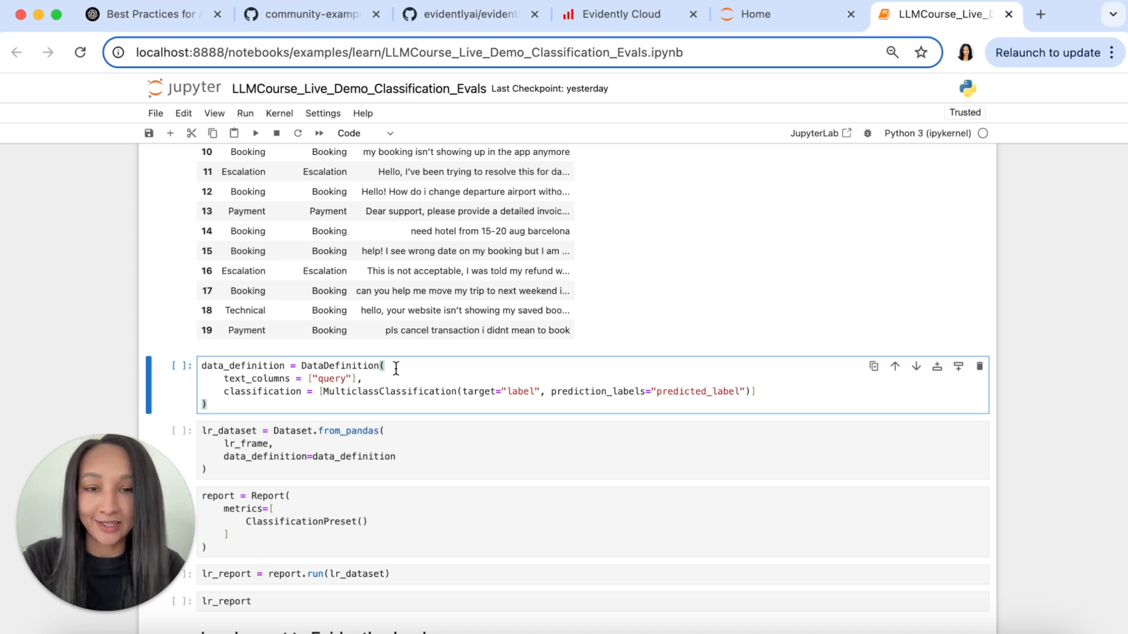
scroll(396, 369, "down", 1)
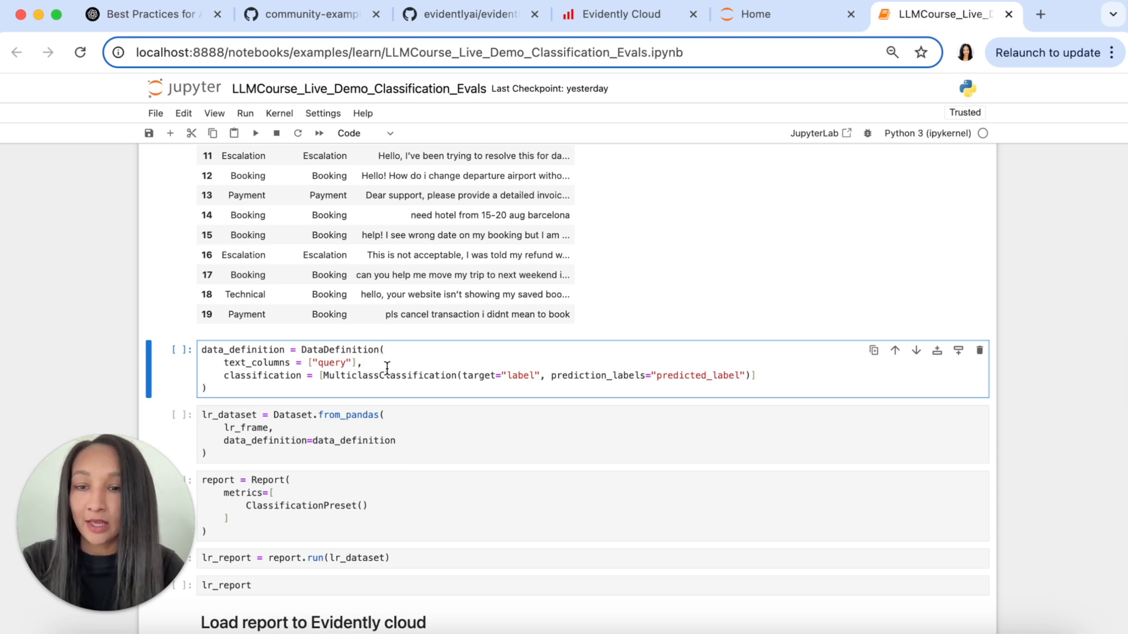
Define the DataDefinition with the query text column and labels, then create lr_dataset via Dataset.from_pandas.
left_click(386, 364)
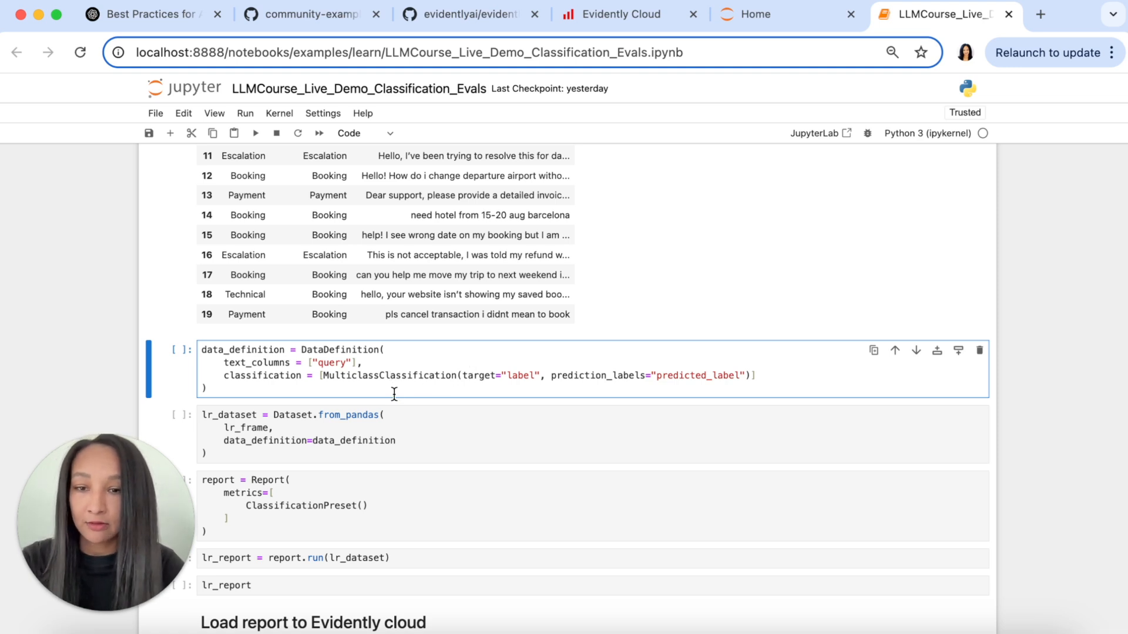
left_click(255, 132)
scroll(354, 297, "down", 5)
scroll(354, 298, "down", 5)
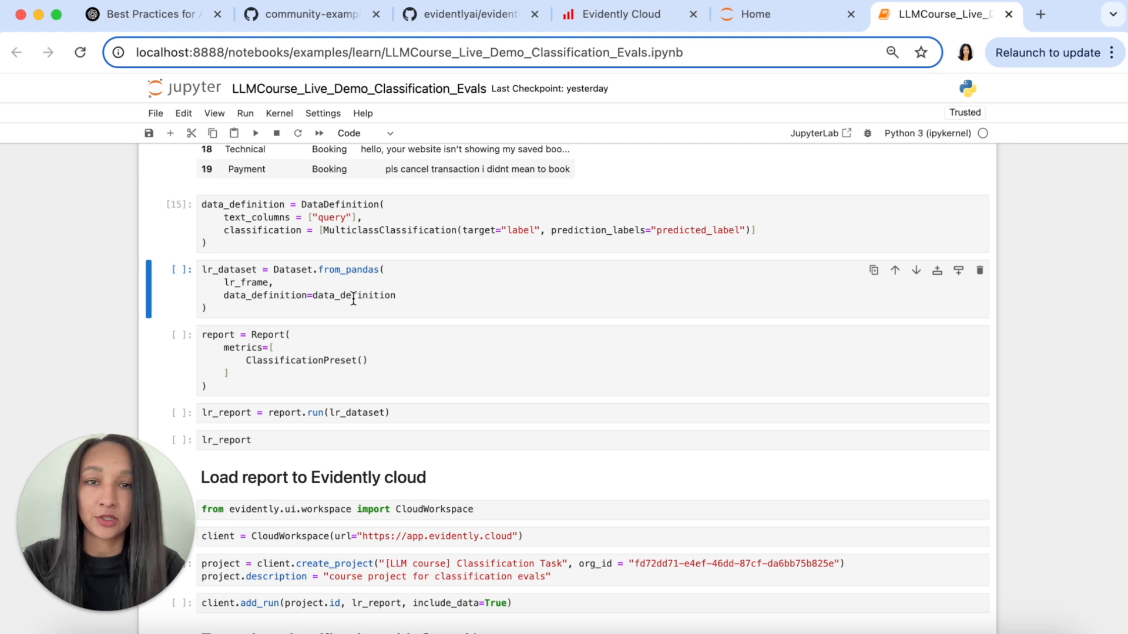
left_click(352, 297)
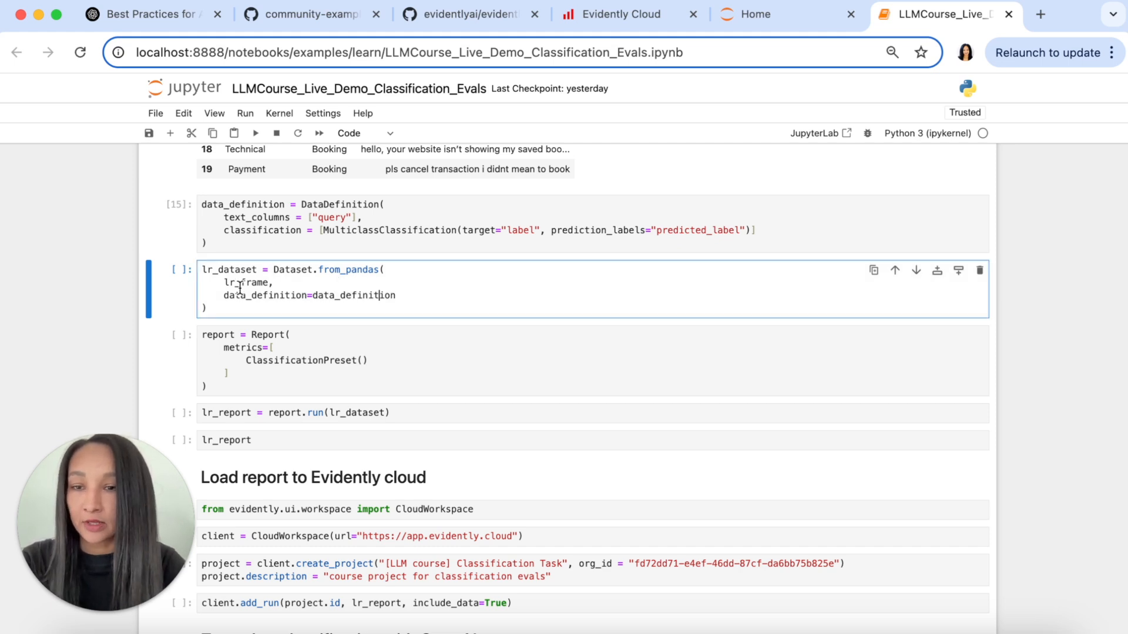
key("Down")
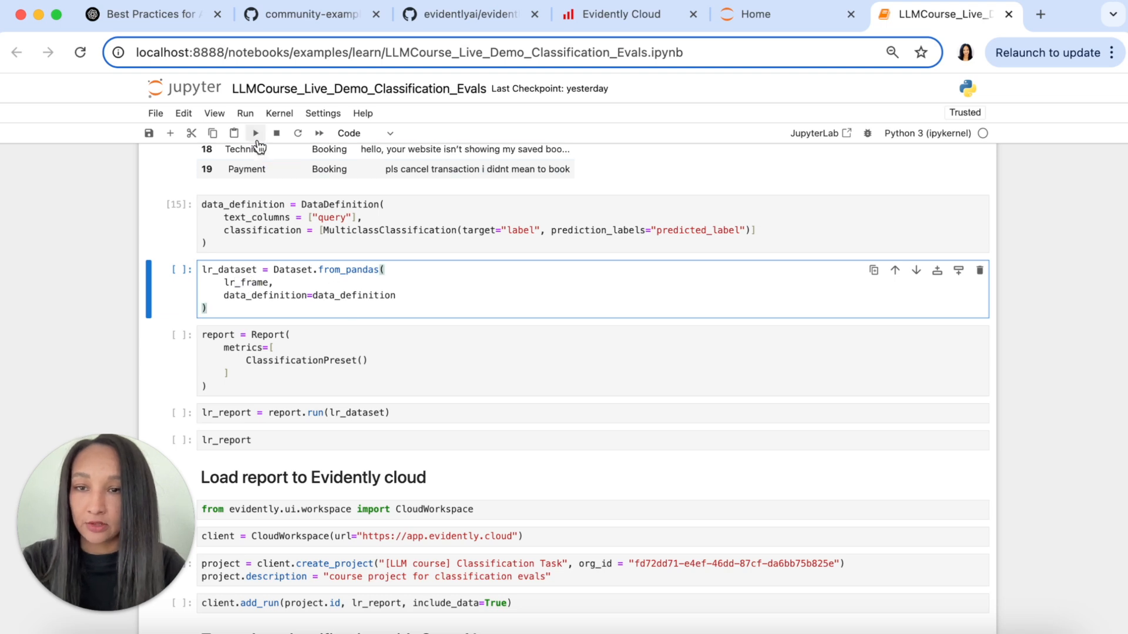
left_click(256, 133)
scroll(342, 209, "down", 1)
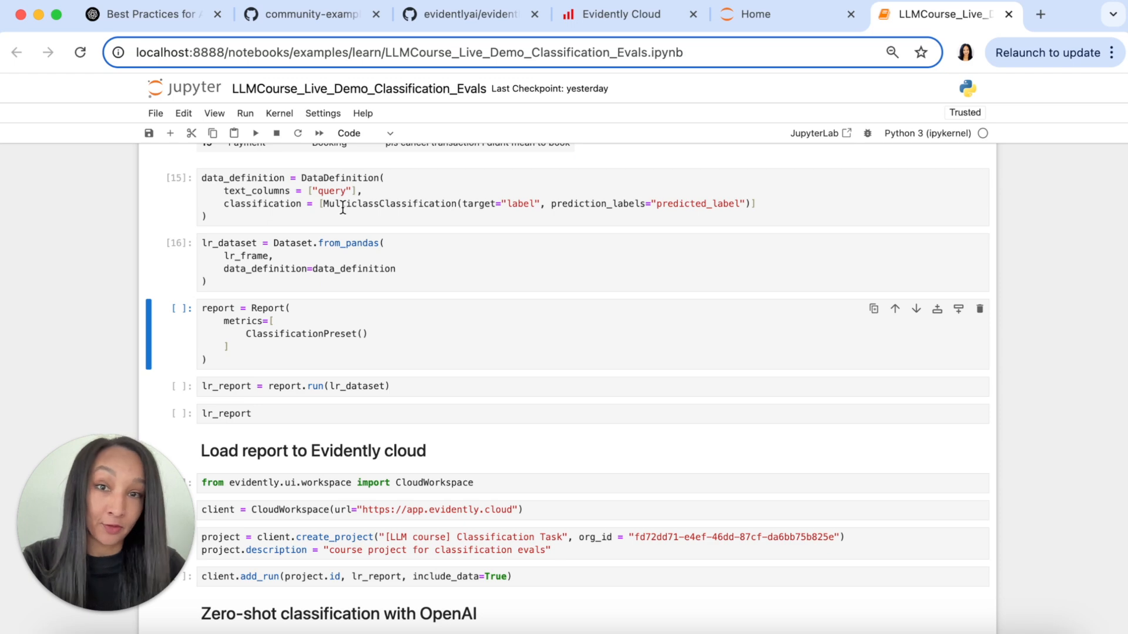
Build the Report with ClassificationPreset, run it on lr_dataset and render lr_report (accuracy 0.8, F1 0.614).
left_click(278, 310)
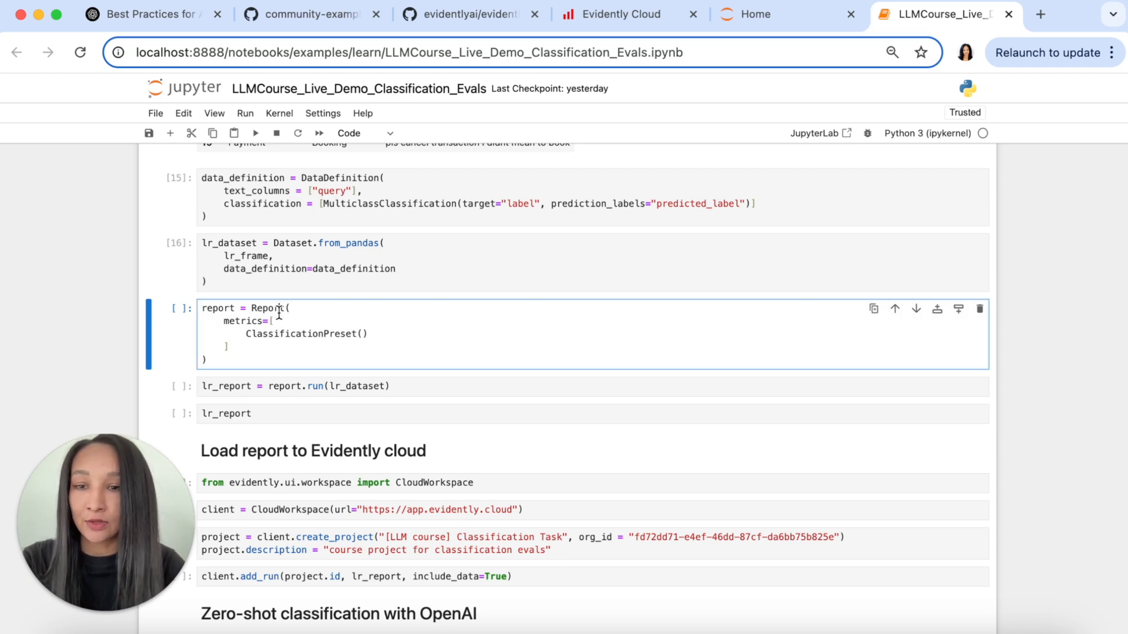
scroll(278, 311, "down", 1)
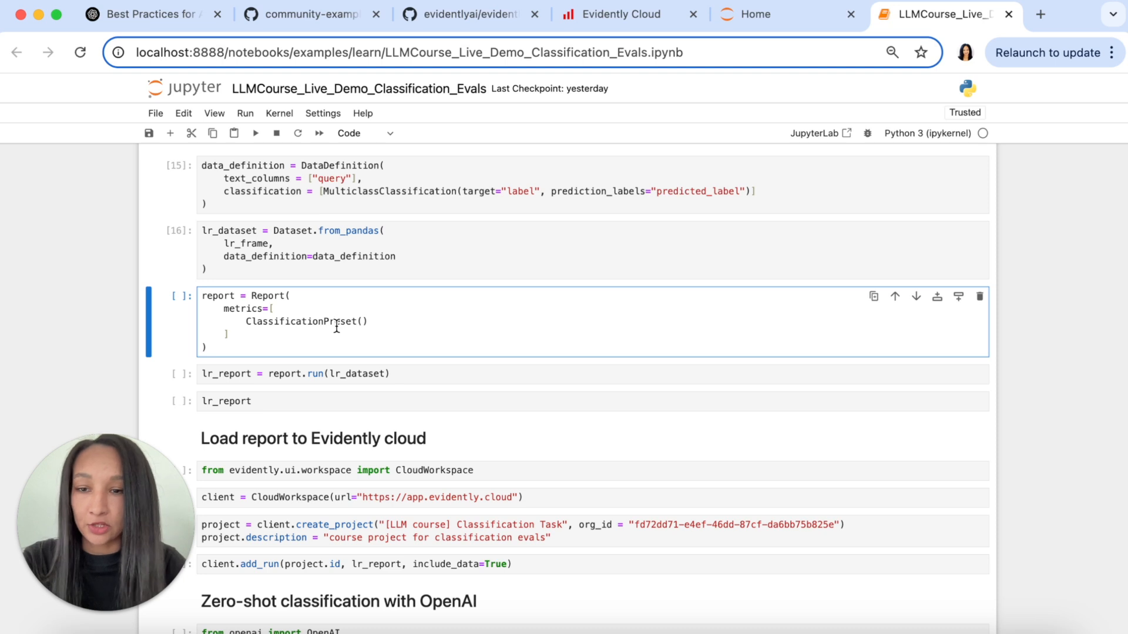
left_click(255, 134)
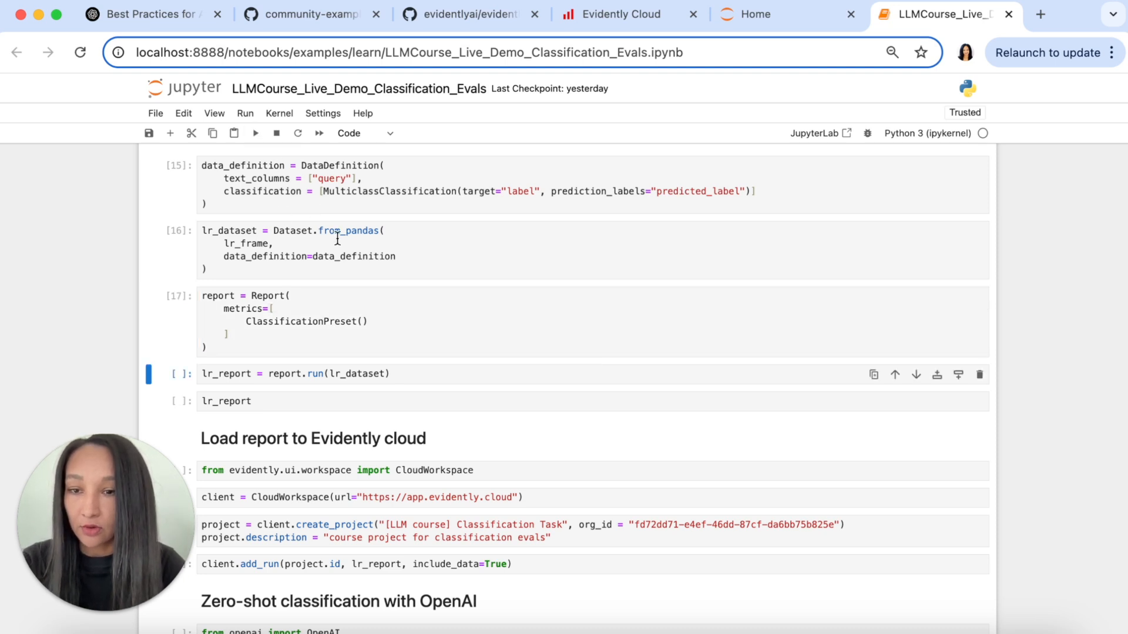
scroll(344, 265, "down", 1)
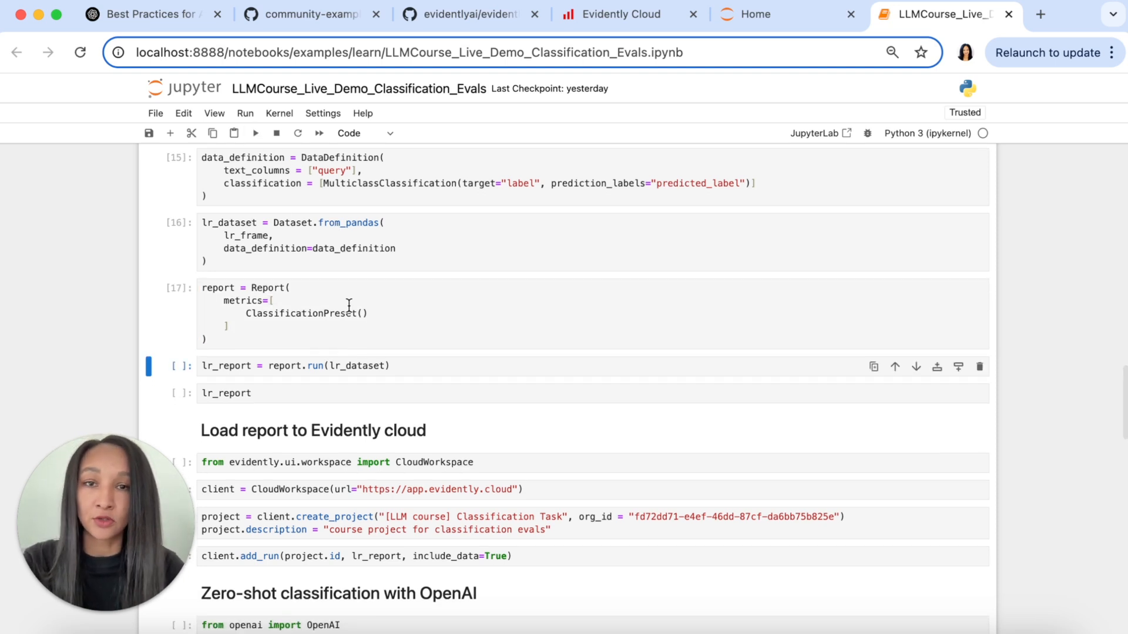
left_click(303, 366)
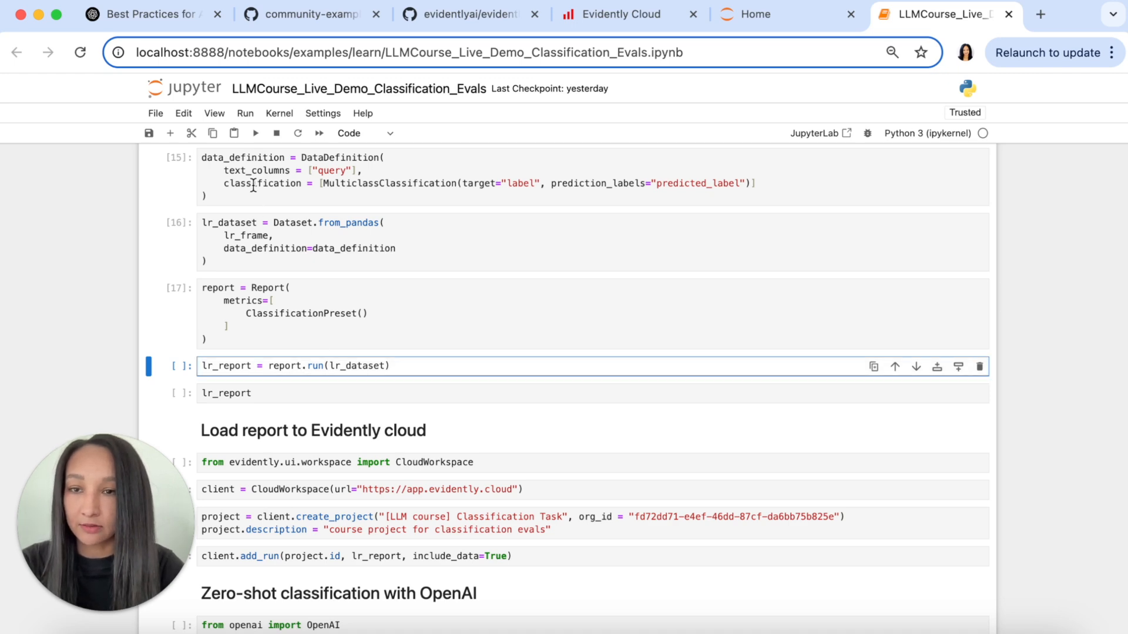
left_click(255, 133)
scroll(308, 248, "down", 2)
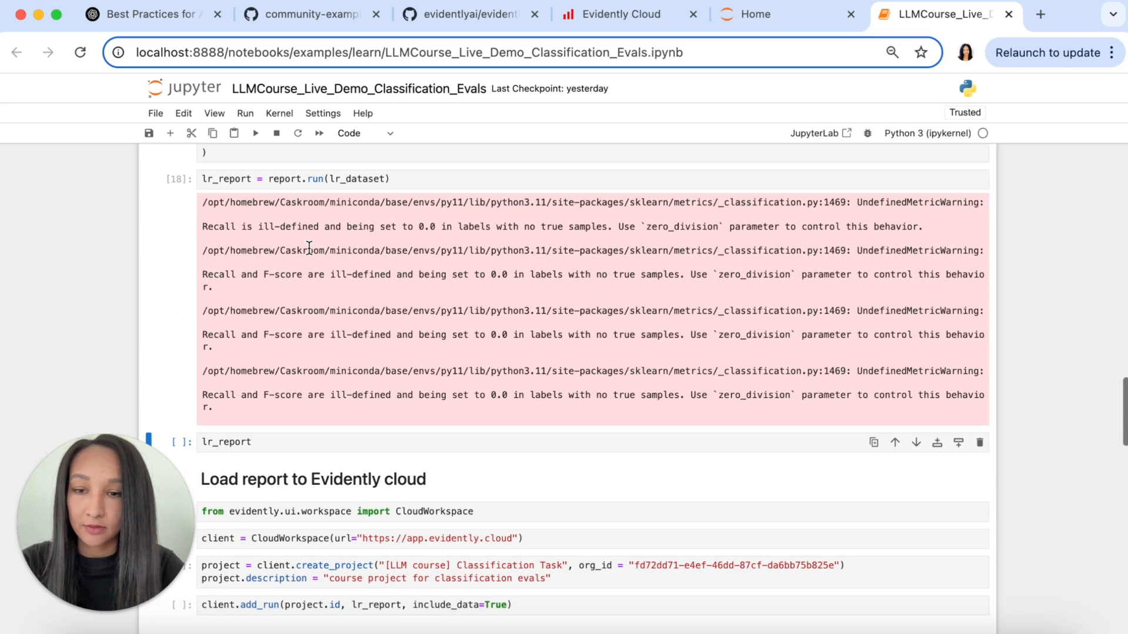
scroll(309, 248, "down", 2)
left_click(312, 361)
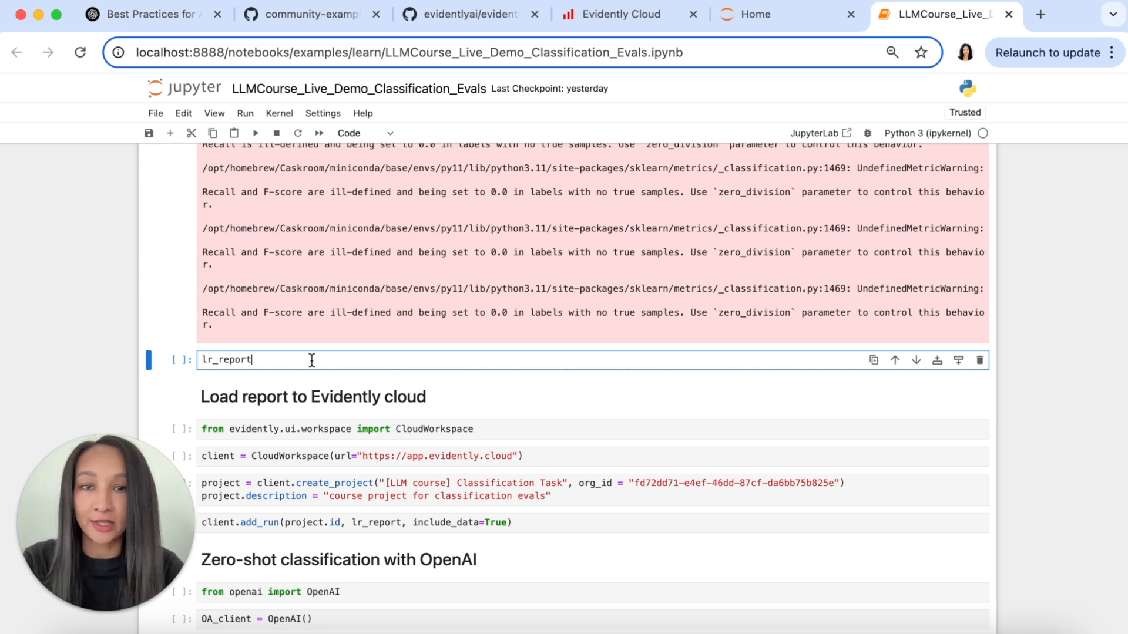
left_click(255, 132)
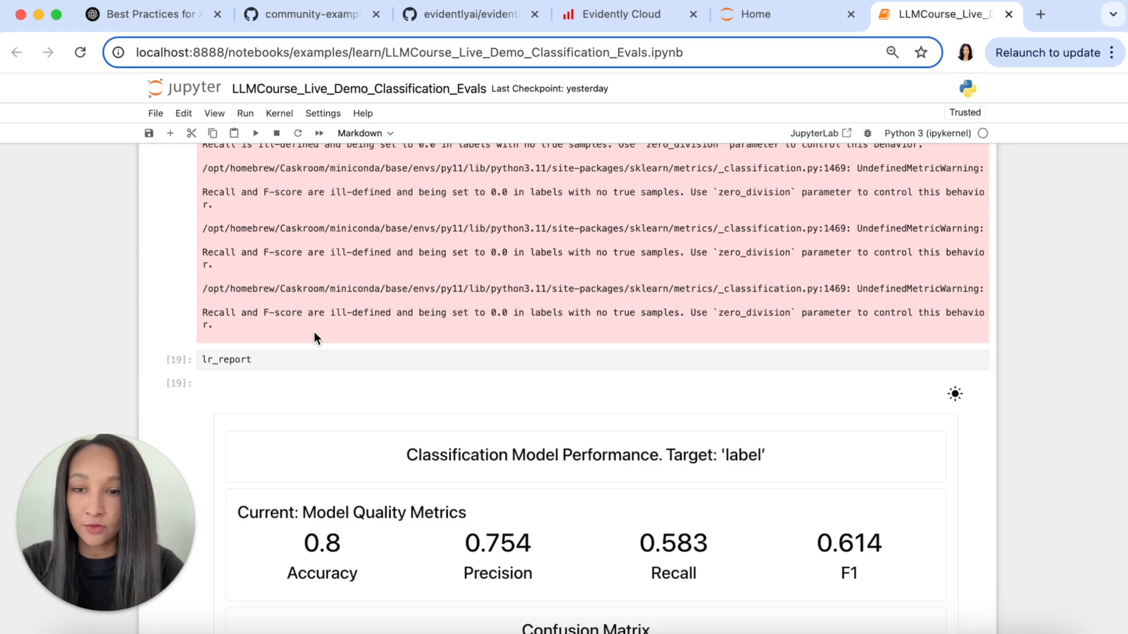
scroll(314, 332, "down", 5)
scroll(314, 331, "down", 3)
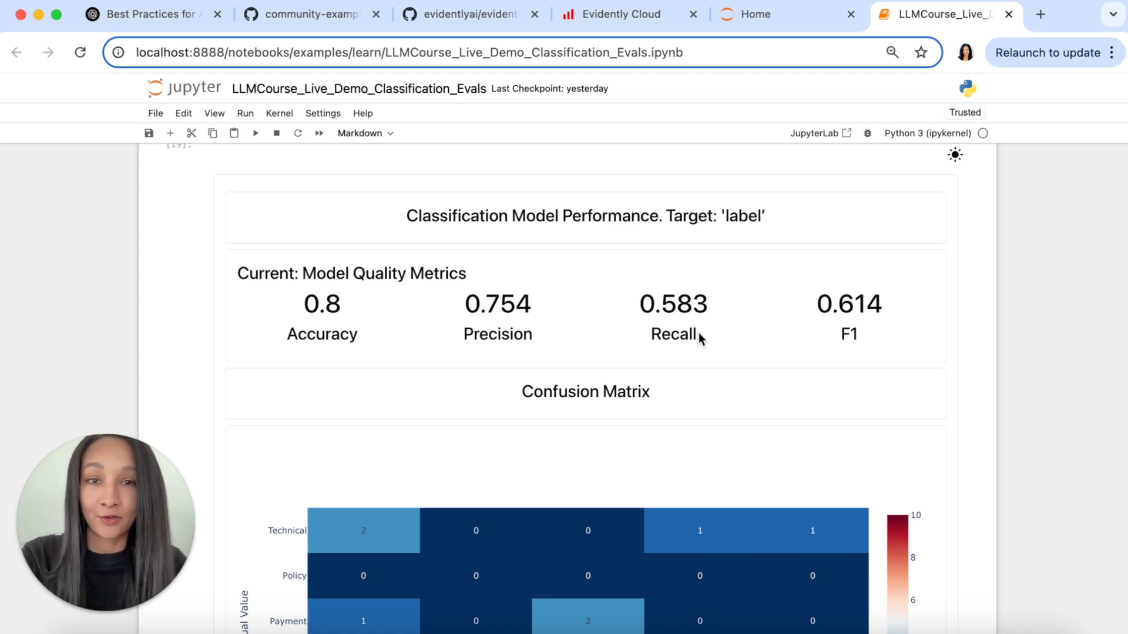
scroll(700, 338, "down", 5)
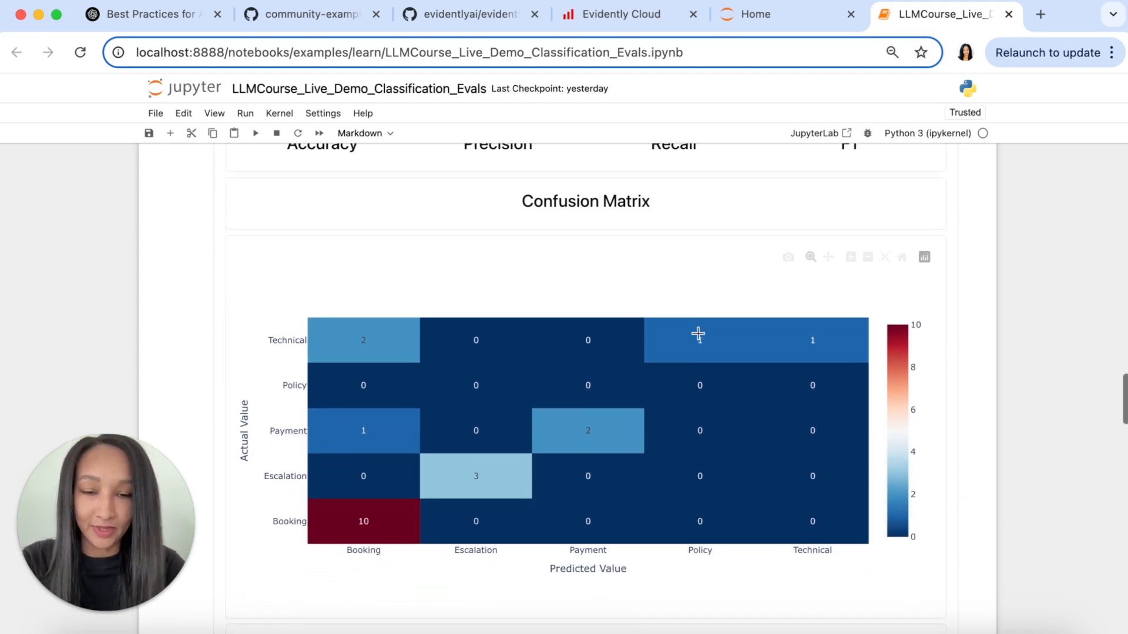
scroll(701, 337, "down", 3)
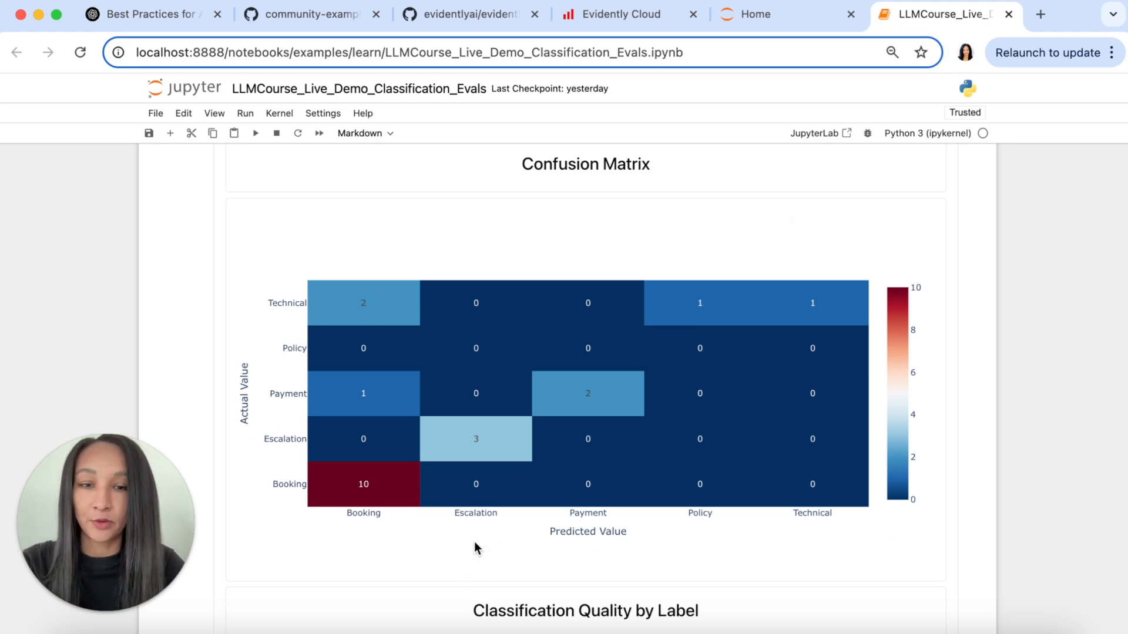
mouse_move(540, 431)
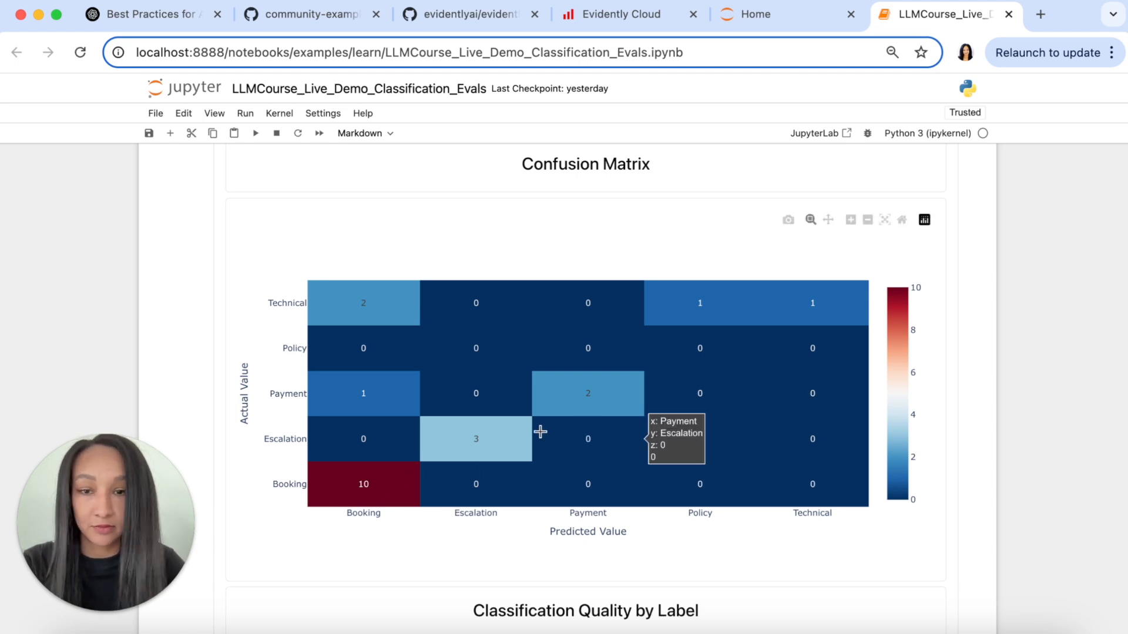
scroll(544, 433, "down", 5)
scroll(544, 418, "down", 5)
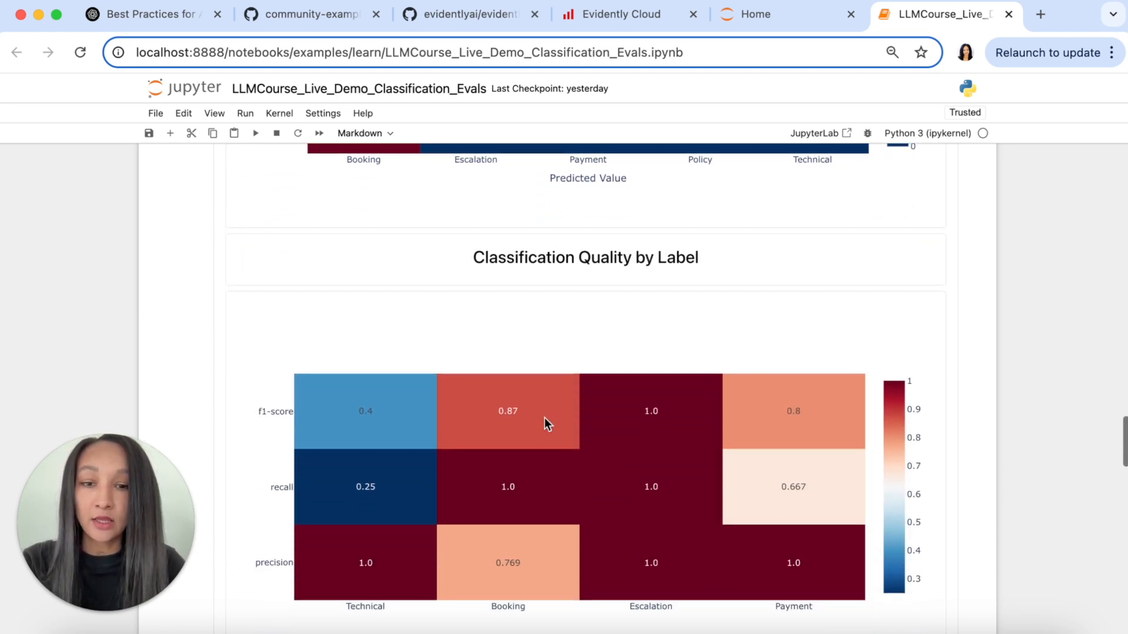
scroll(545, 418, "down", 1)
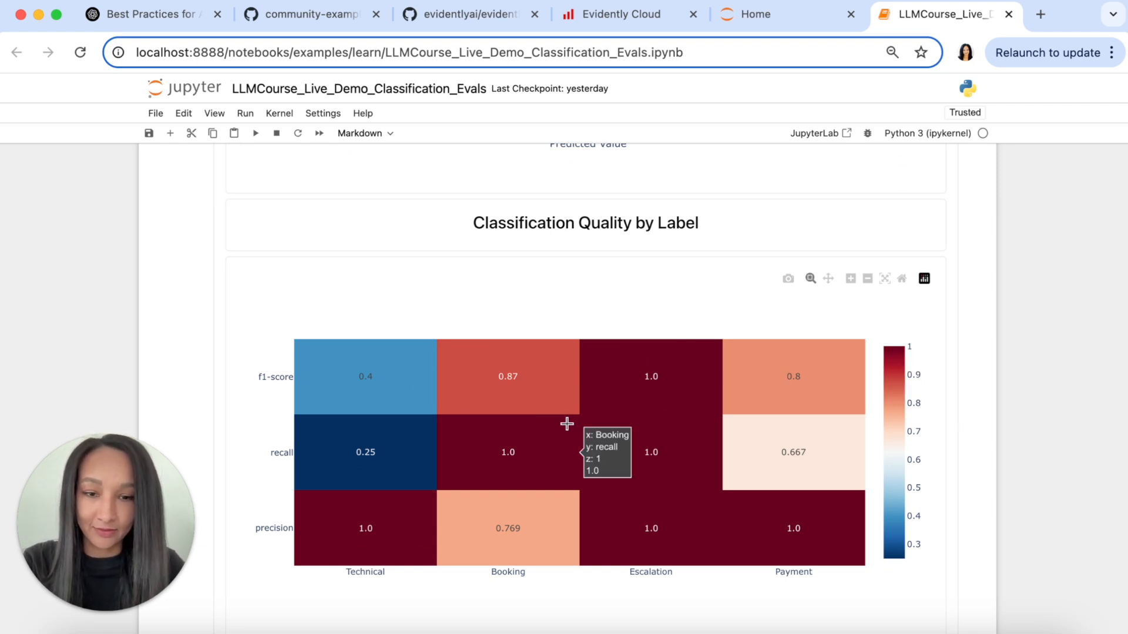
scroll(567, 424, "down", 1)
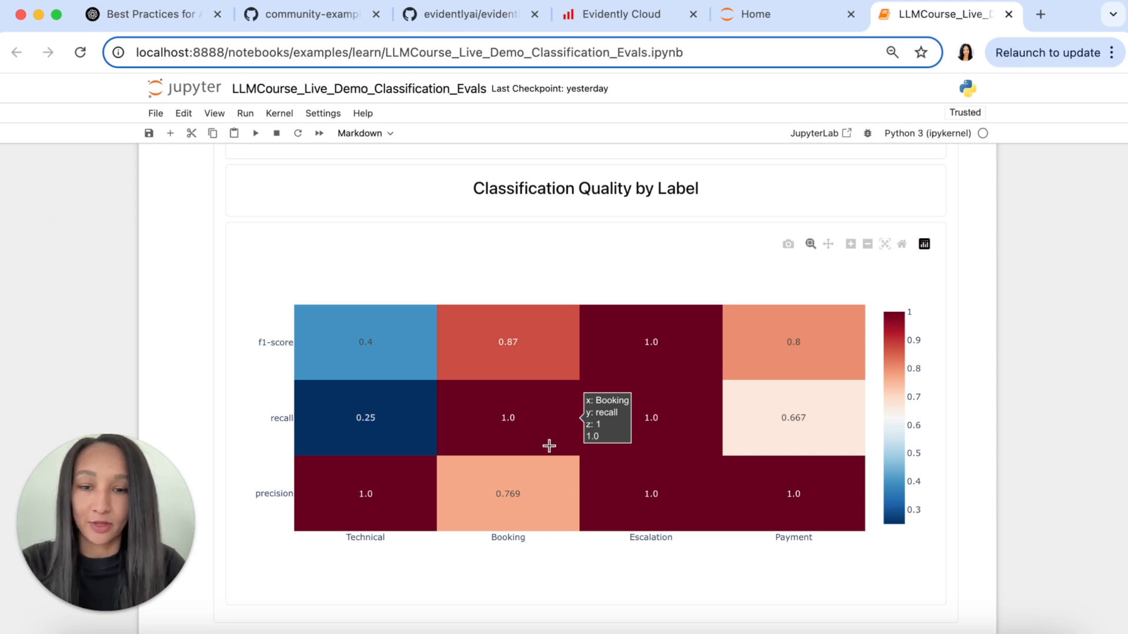
scroll(556, 436, "down", 5)
scroll(550, 446, "down", 5)
scroll(550, 446, "down", 5)
scroll(550, 446, "down", 2)
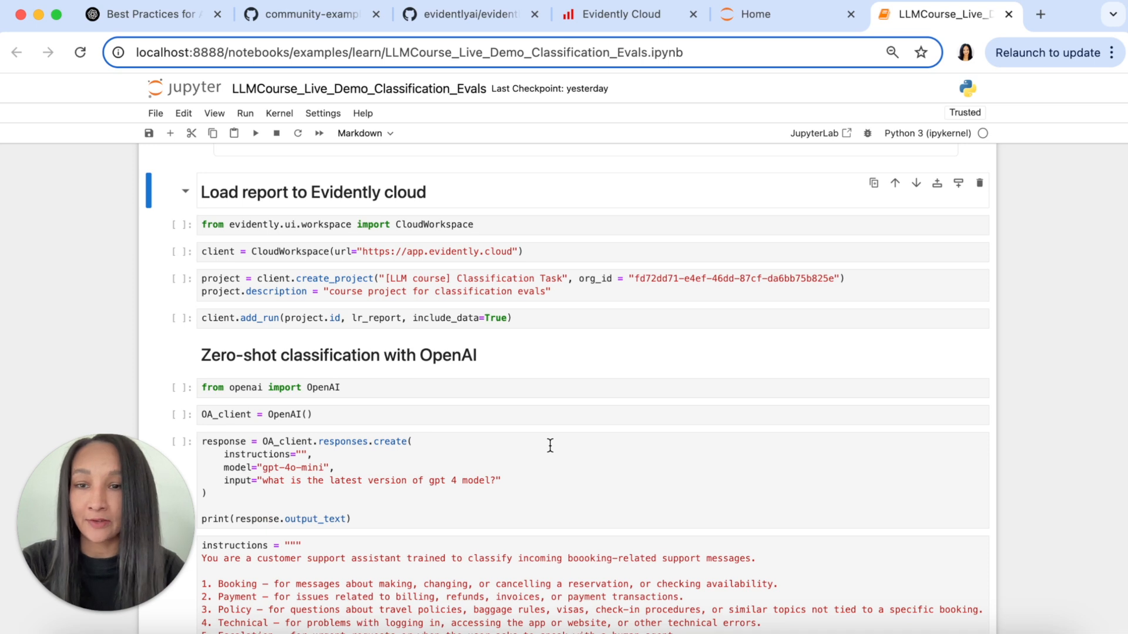
Import CloudWorkspace and create the Evidently Cloud workspace client.
left_click(535, 225)
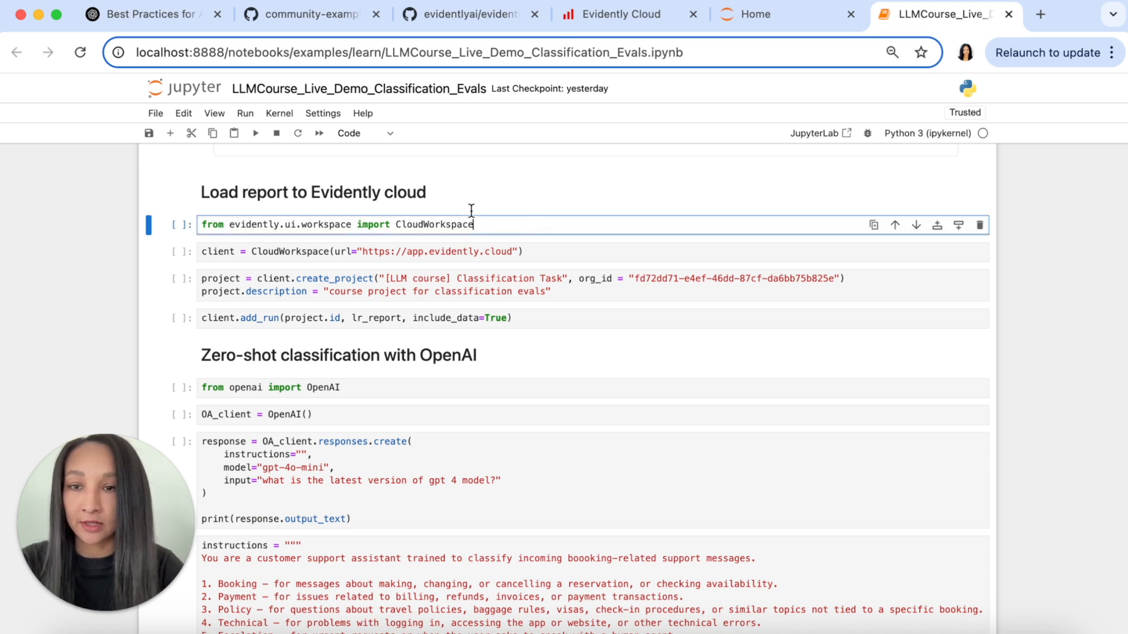
left_click(256, 134)
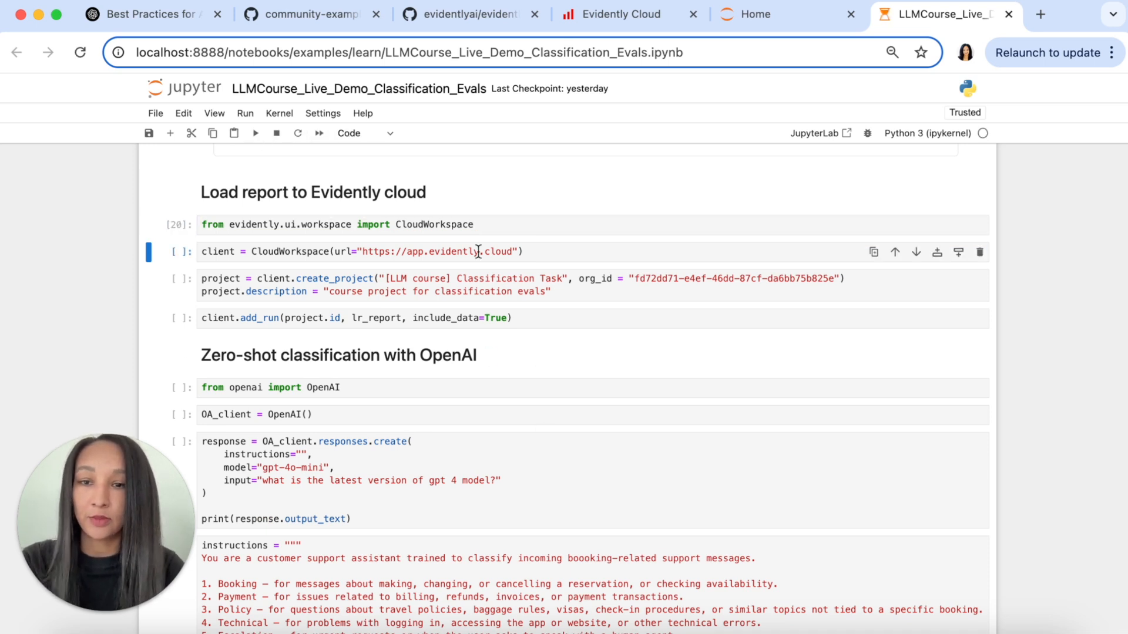
left_click(325, 251)
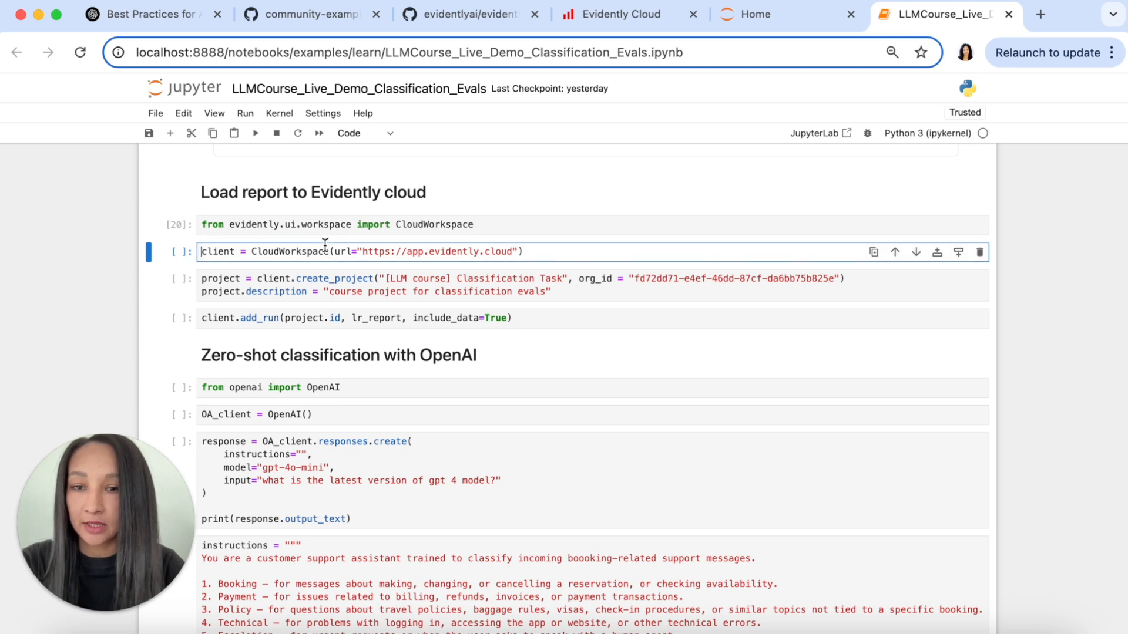
left_click(257, 133)
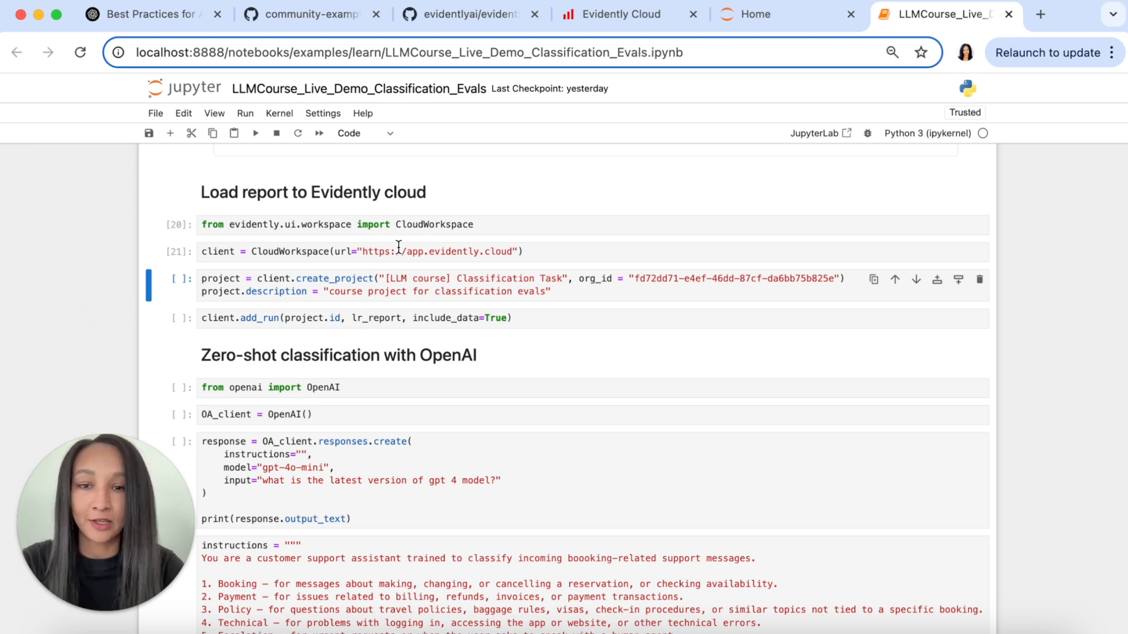
Create the [LLM course] Classification Task project and switch to the Evidently Cloud project list.
left_click(342, 294)
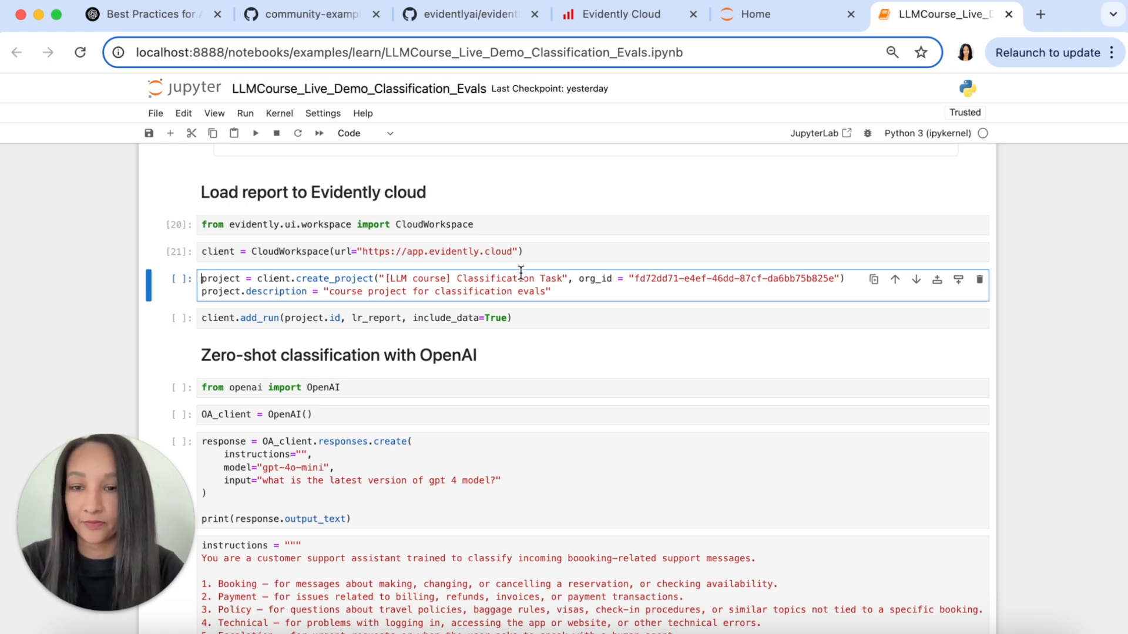
left_click(255, 133)
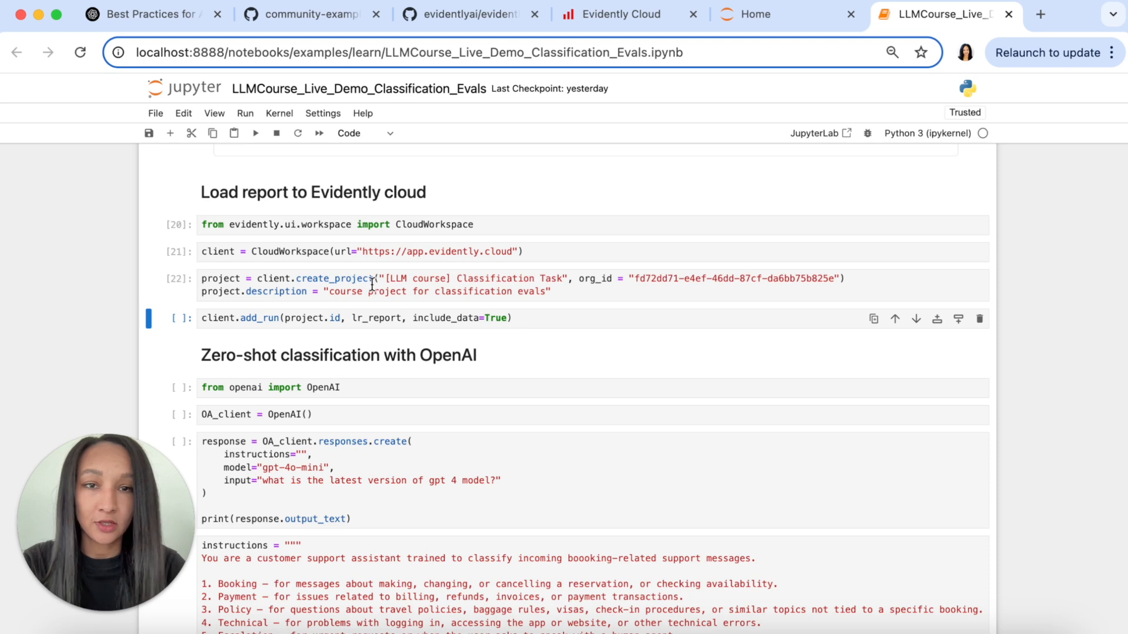
left_click(604, 14)
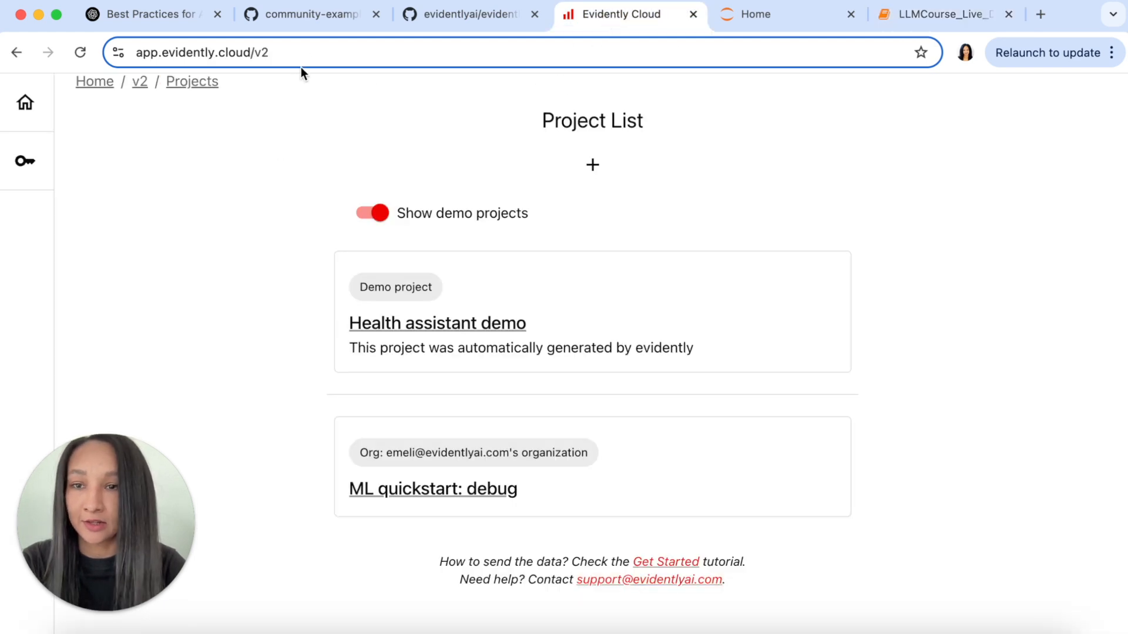
Reload the Evidently Cloud project list so the new Classification Task project appears, then return to the notebook.
left_click(301, 52)
key("Return")
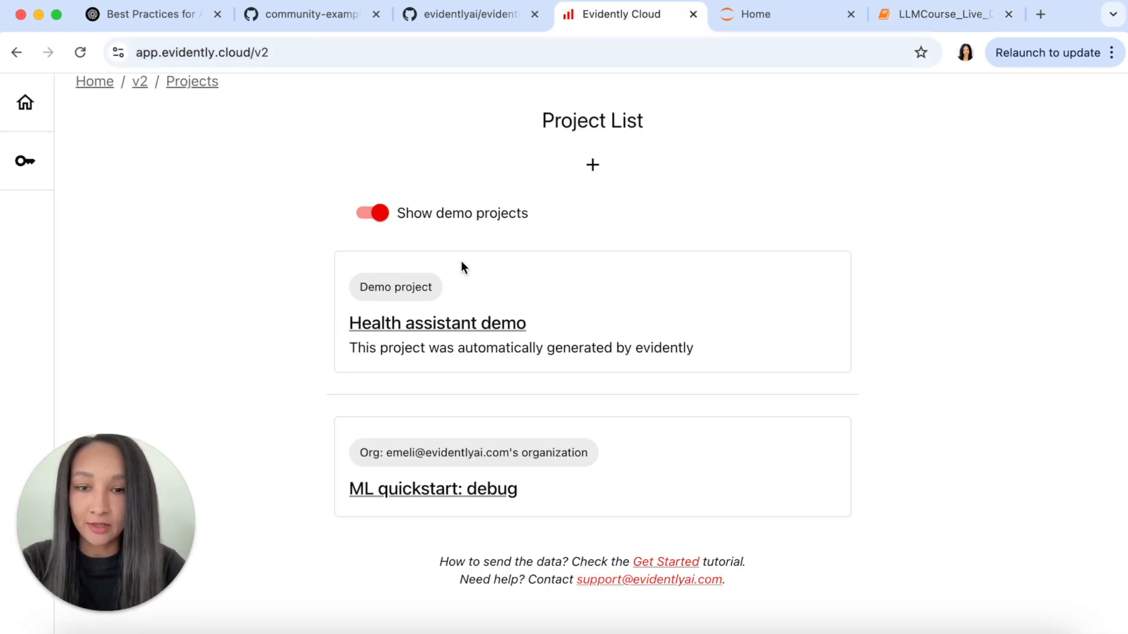
scroll(500, 362, "down", 2)
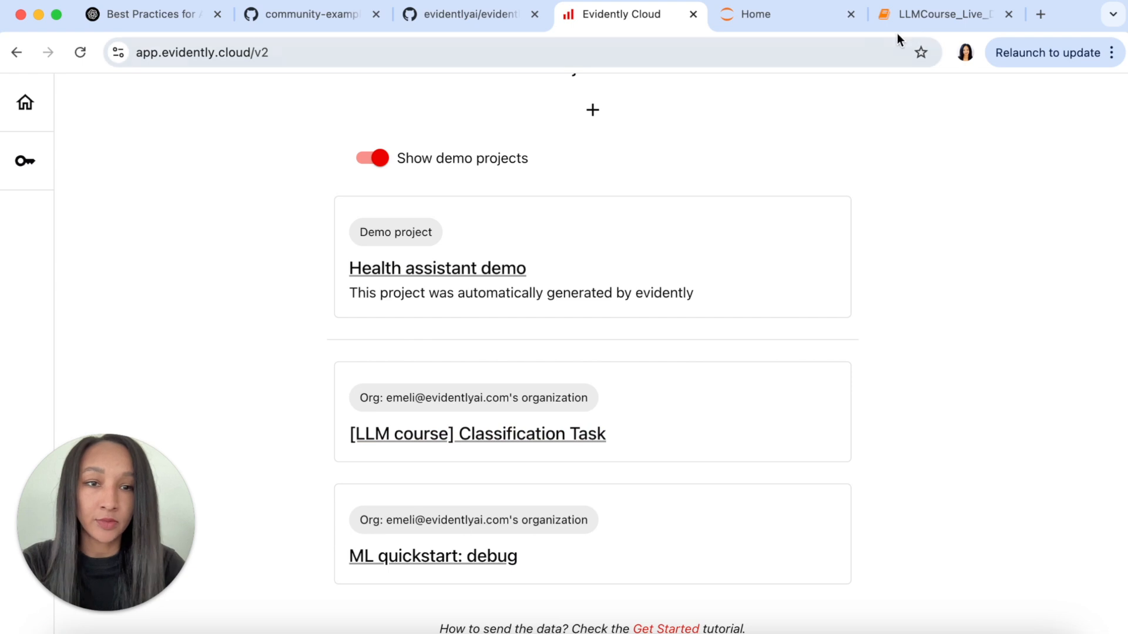
left_click(934, 15)
scroll(467, 285, "down", 1)
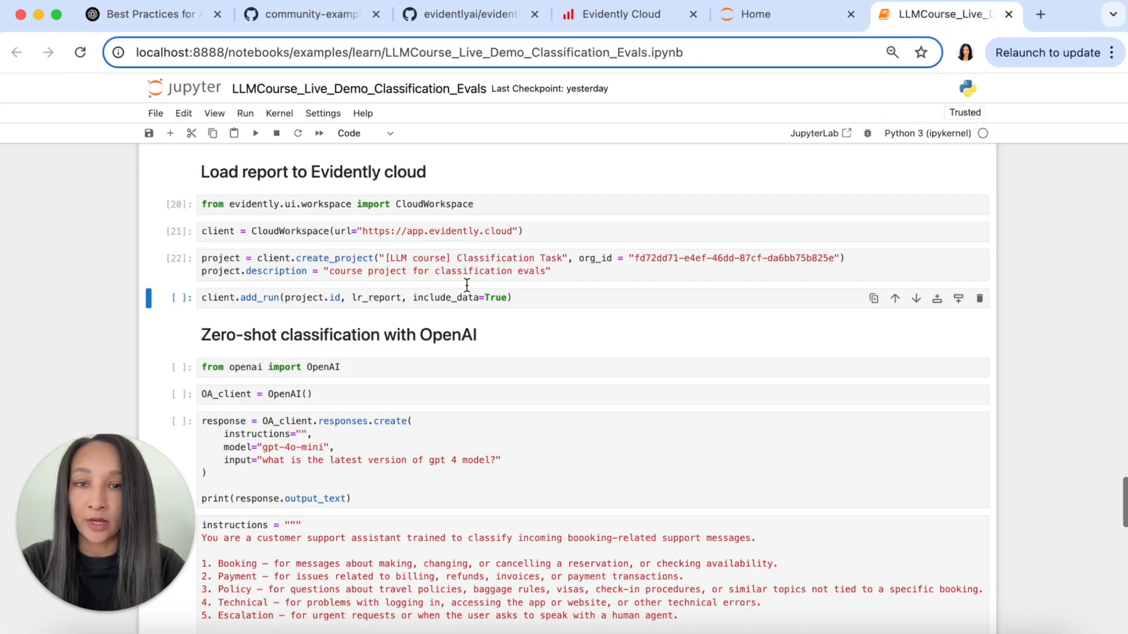
scroll(467, 284, "down", 1)
Upload lr_report with include_data via client.add_run to the project, returning a run ID.
left_click(467, 291)
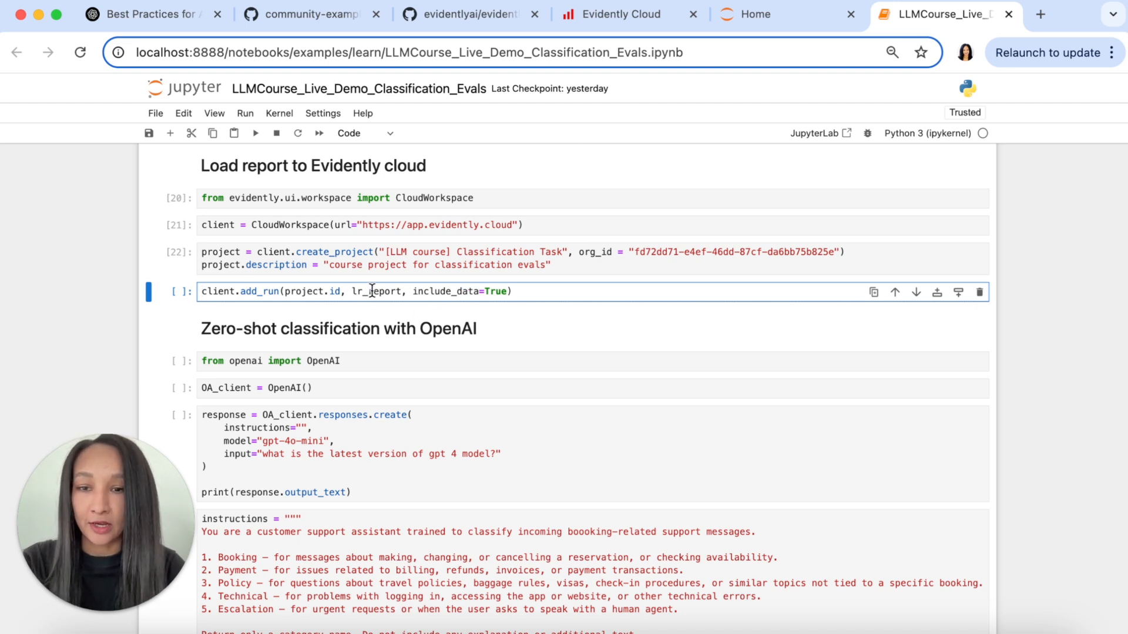
left_click_drag(410, 292, 476, 291)
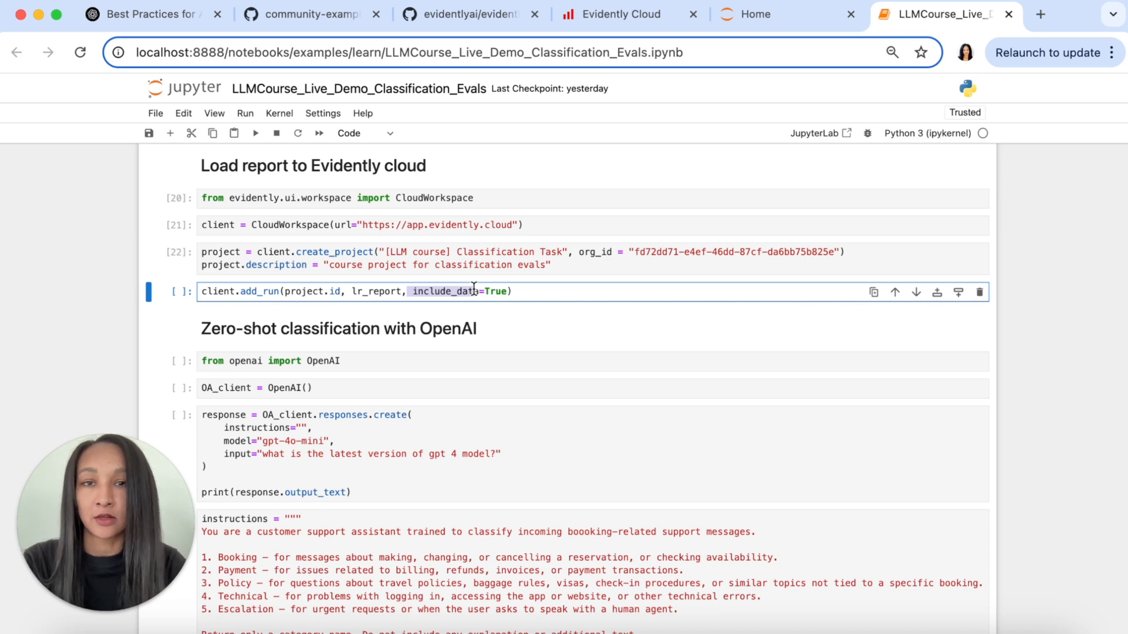
left_click(401, 300)
left_click(256, 133)
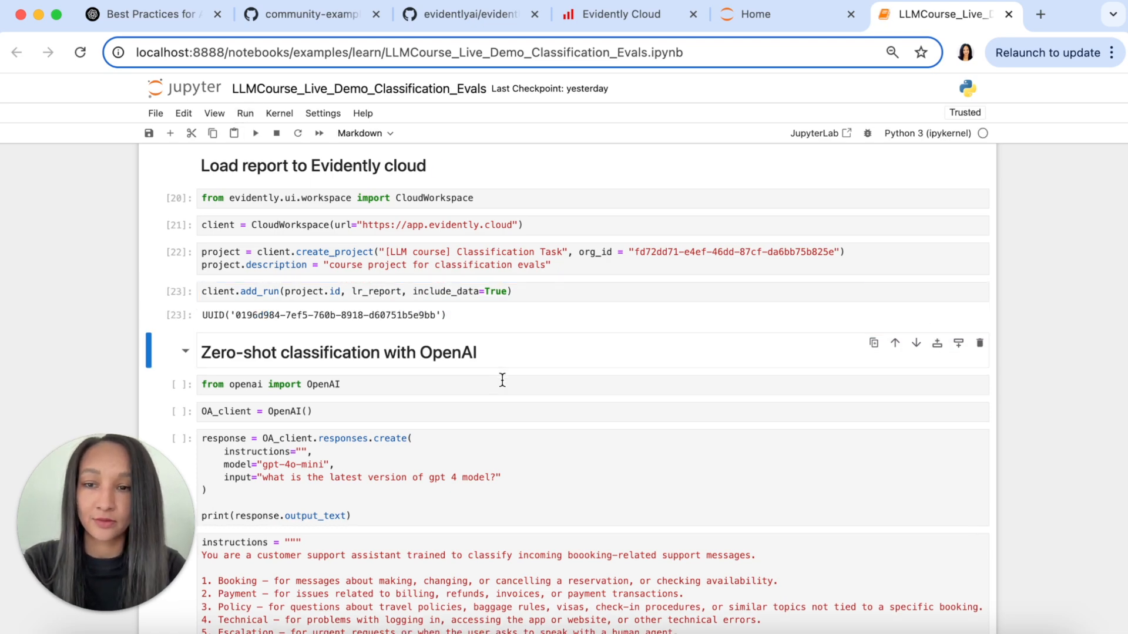
Explore the uploaded report in the [LLM course] Classification Task project, then return to the notebook.
left_click(622, 14)
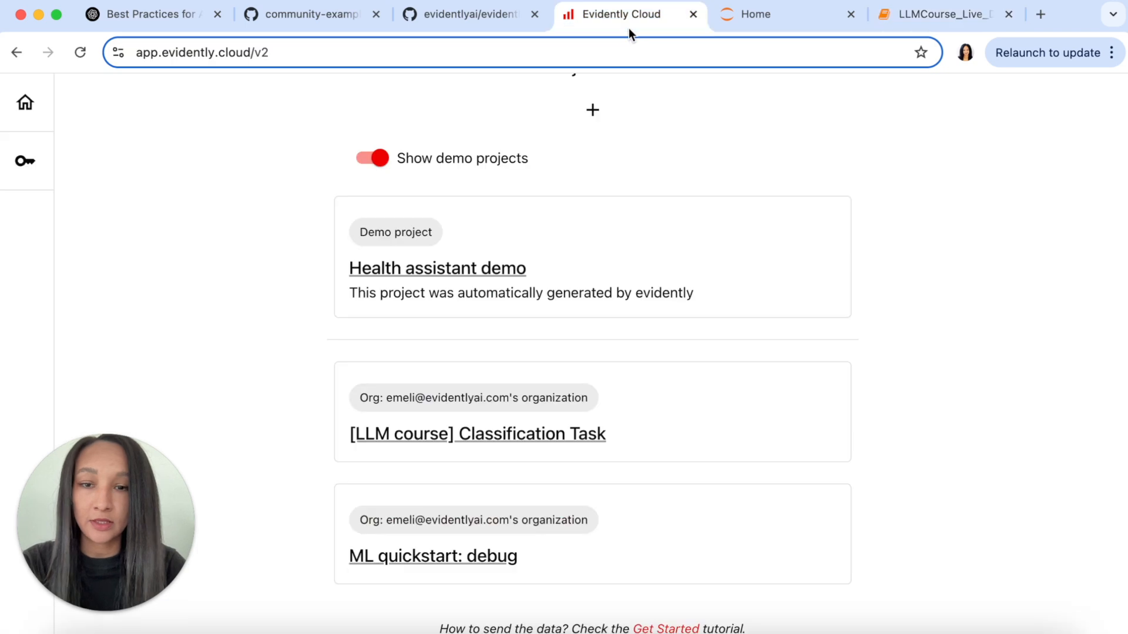
left_click(477, 433)
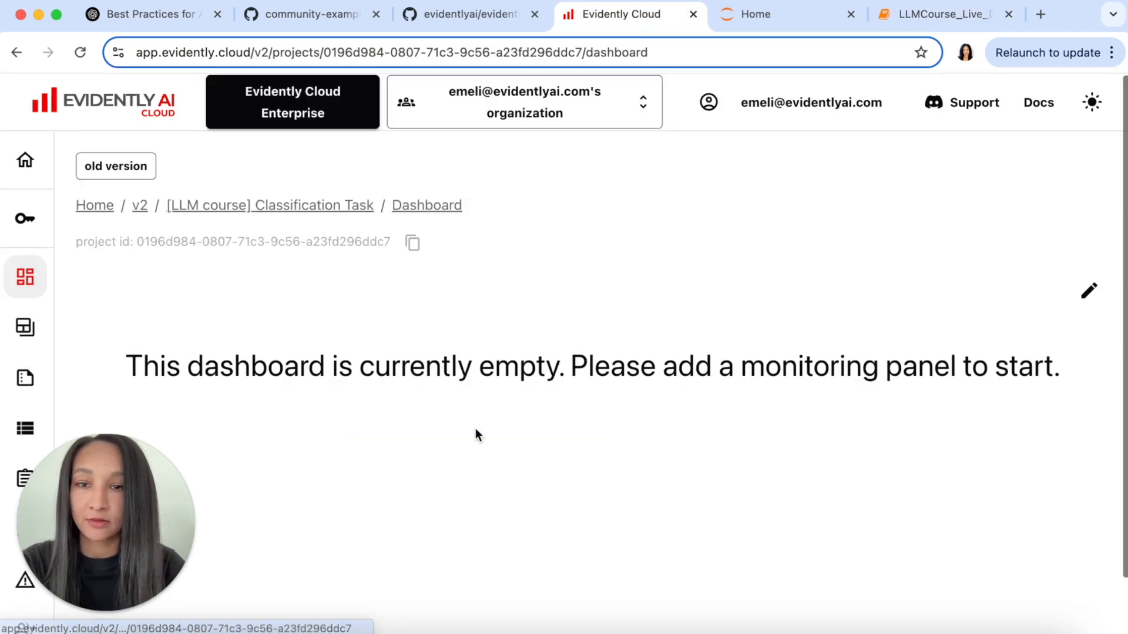
left_click(25, 377)
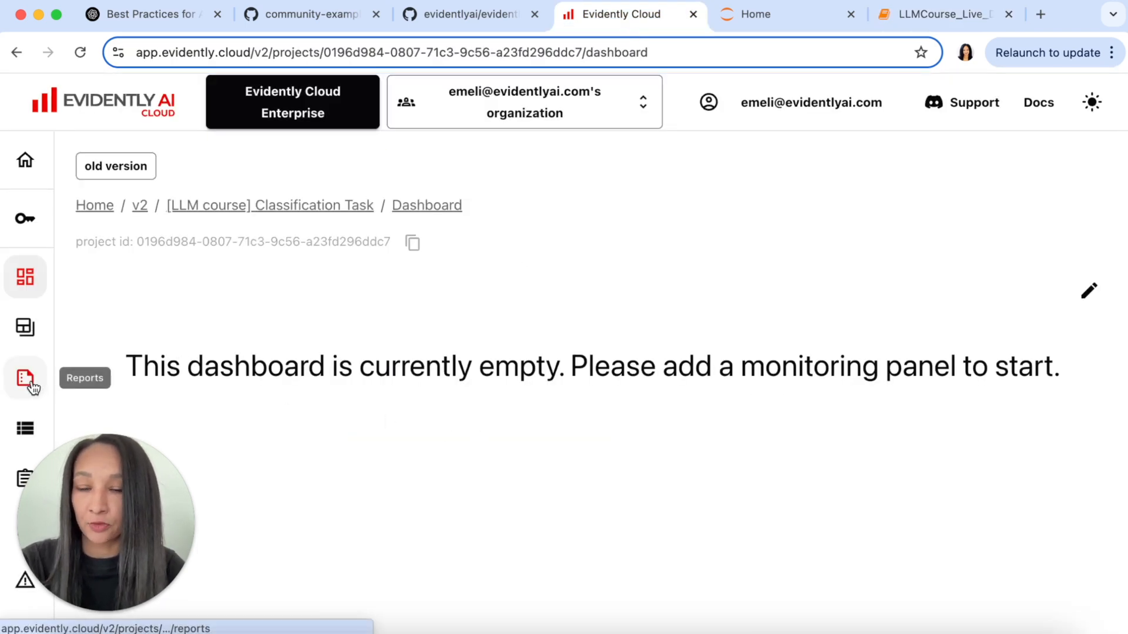
scroll(344, 454, "down", 1)
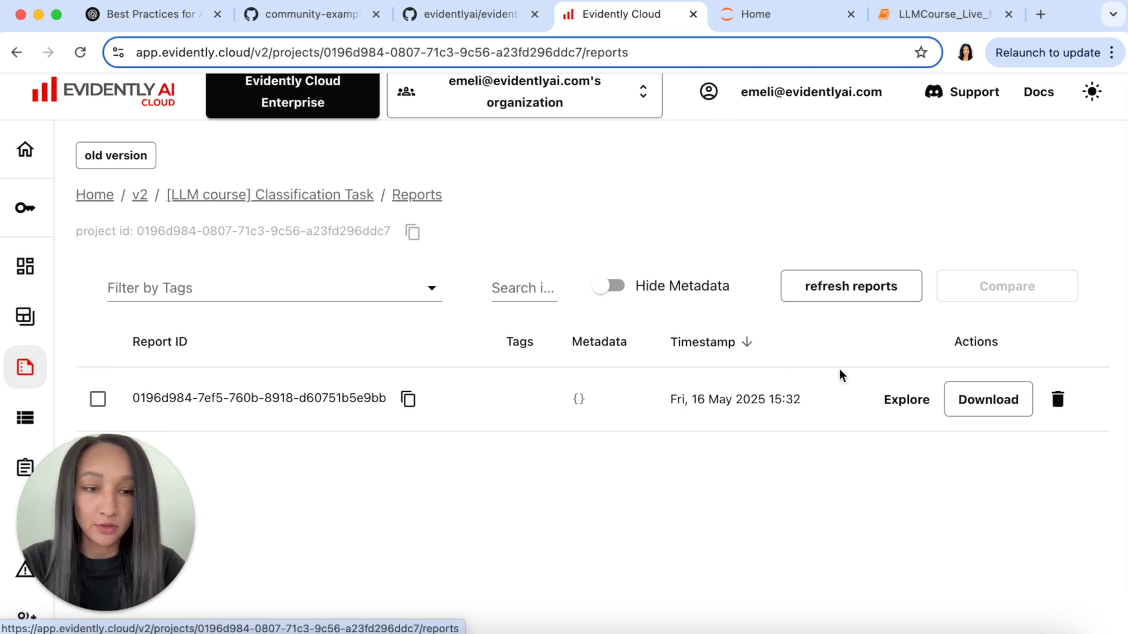
left_click(906, 399)
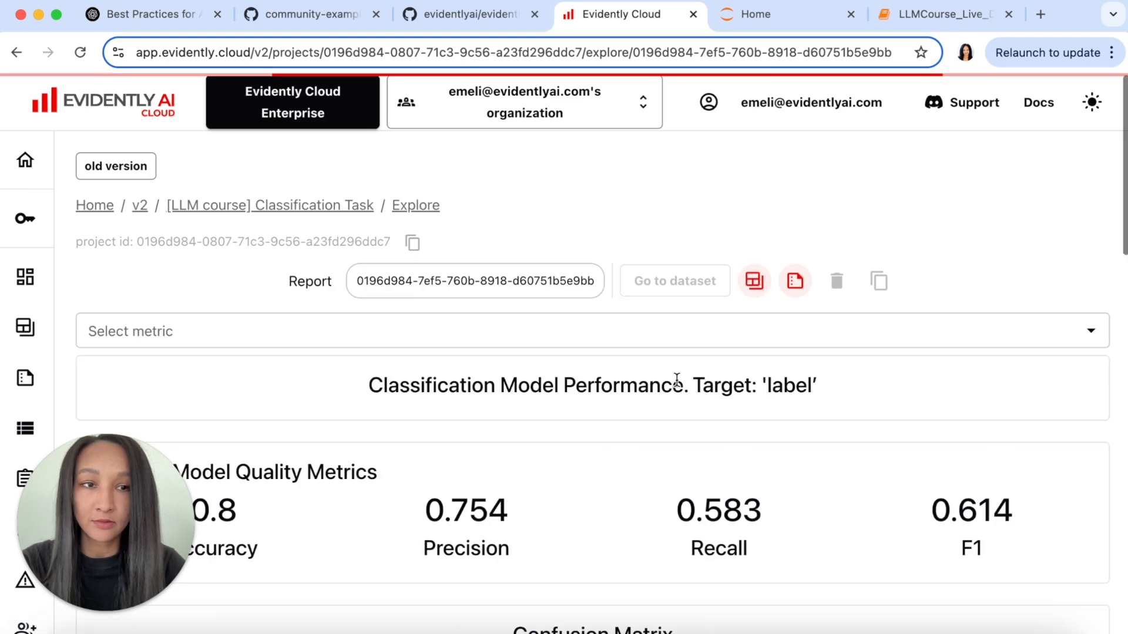
scroll(677, 381, "down", 3)
scroll(678, 382, "down", 3)
scroll(678, 381, "down", 3)
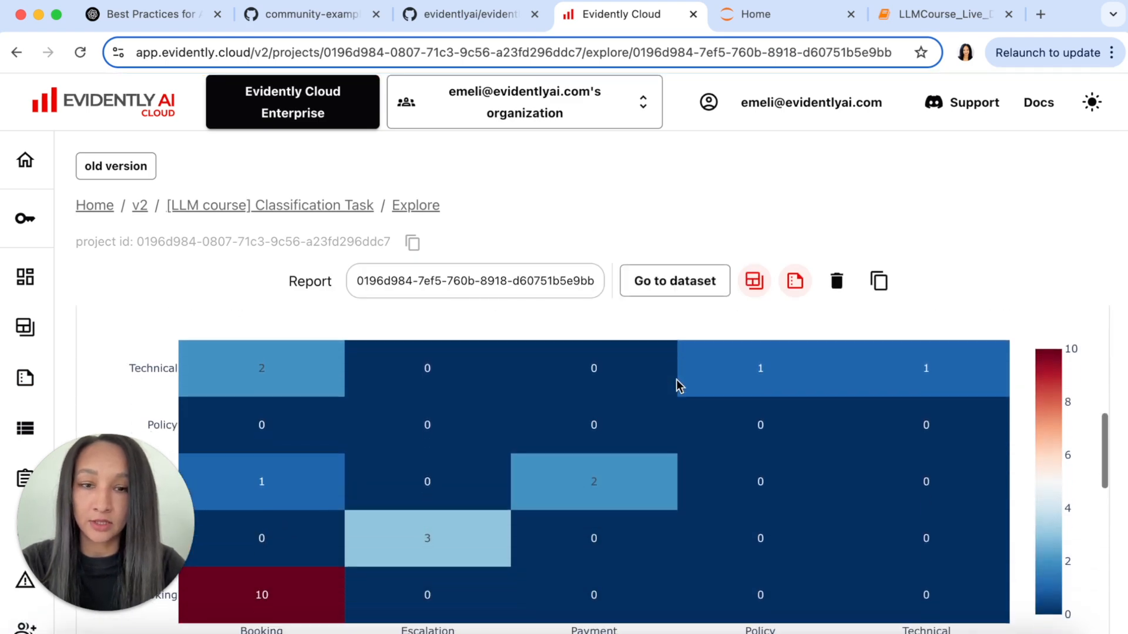
scroll(677, 380, "down", 3)
scroll(676, 381, "up", 5)
scroll(677, 380, "up", 3)
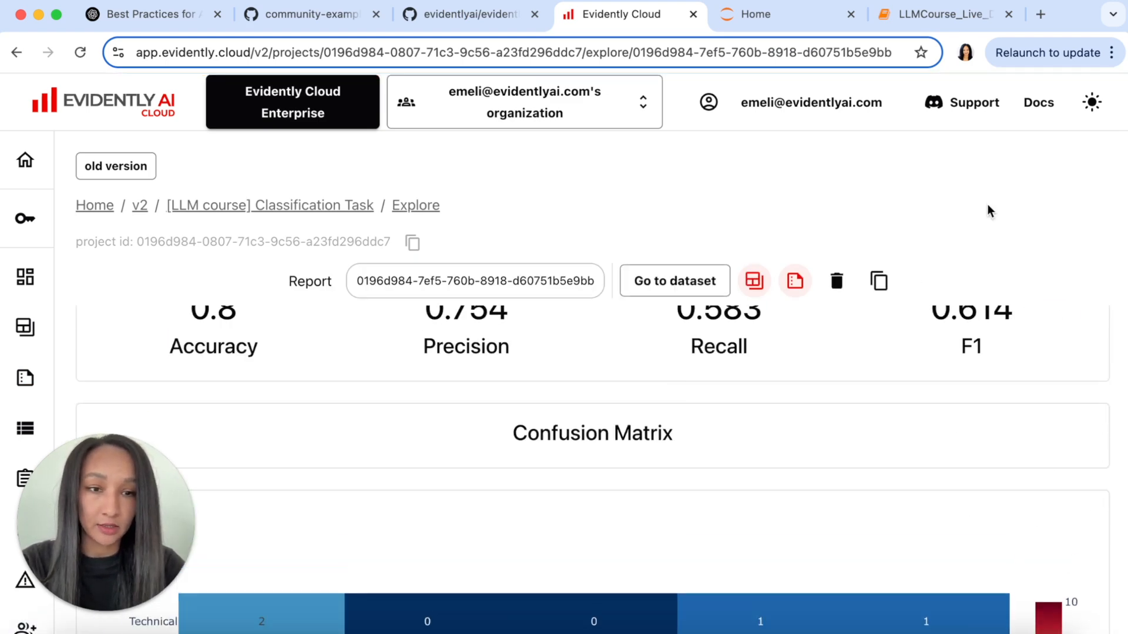
scroll(989, 210, "down", 8)
scroll(990, 210, "down", 2)
scroll(928, 390, "down", 4)
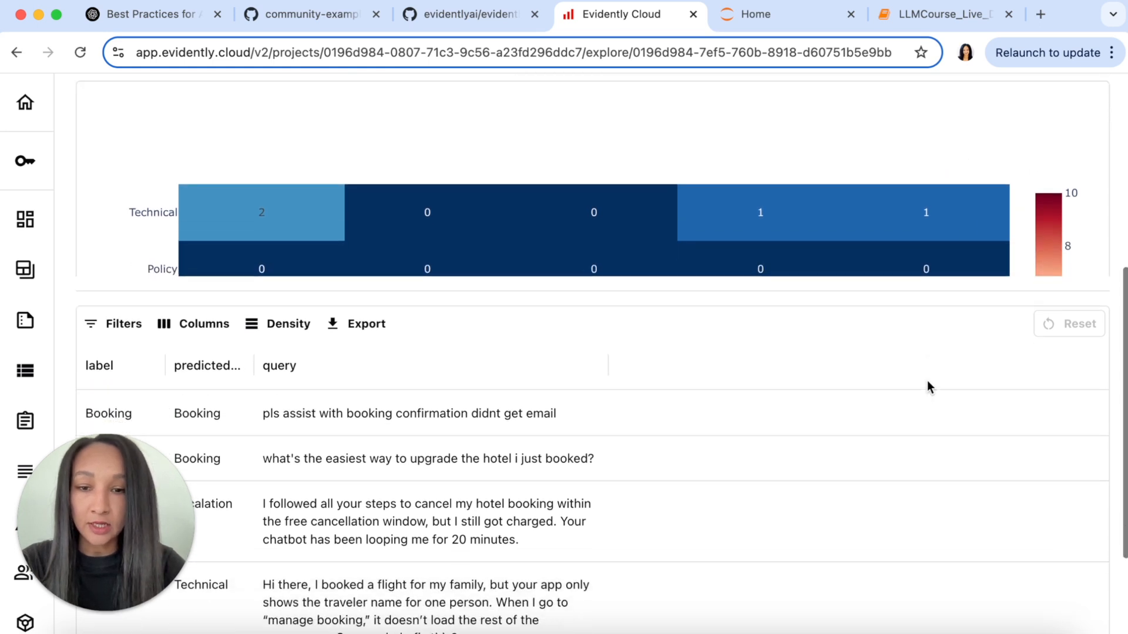
scroll(879, 485, "down", 2)
scroll(879, 484, "down", 1)
scroll(879, 485, "down", 1)
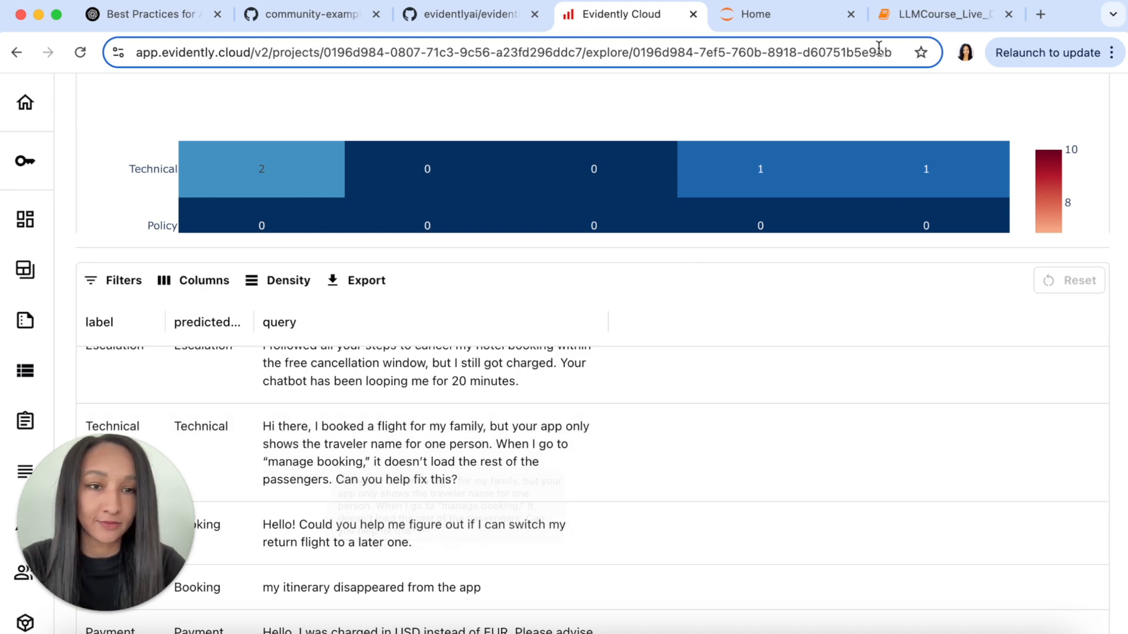
left_click(918, 14)
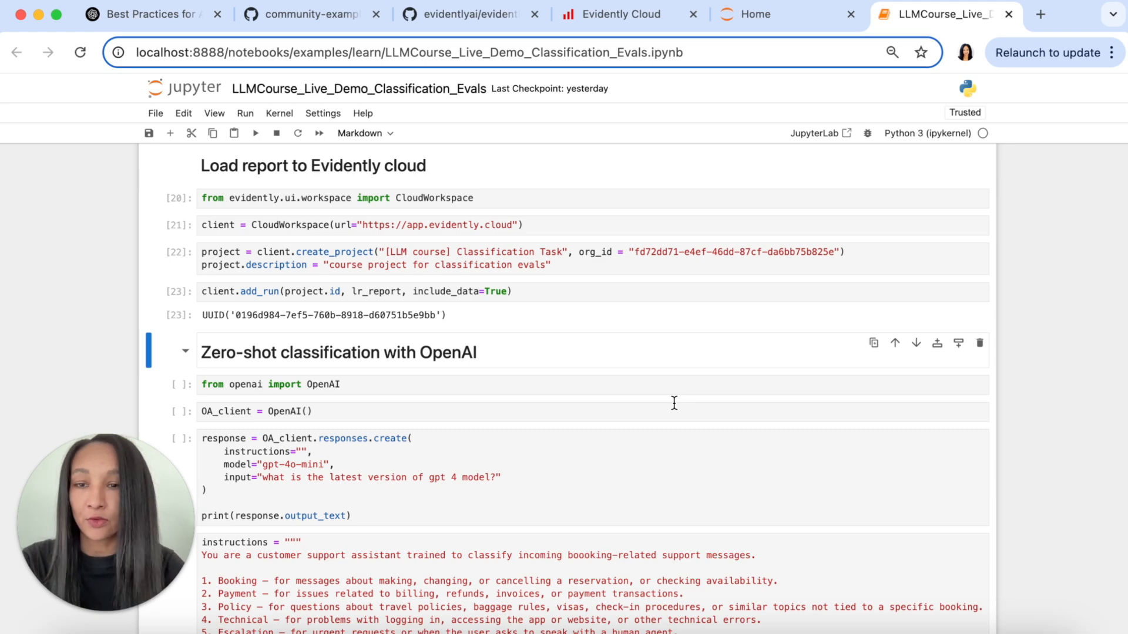
scroll(674, 404, "down", 2)
scroll(675, 404, "down", 3)
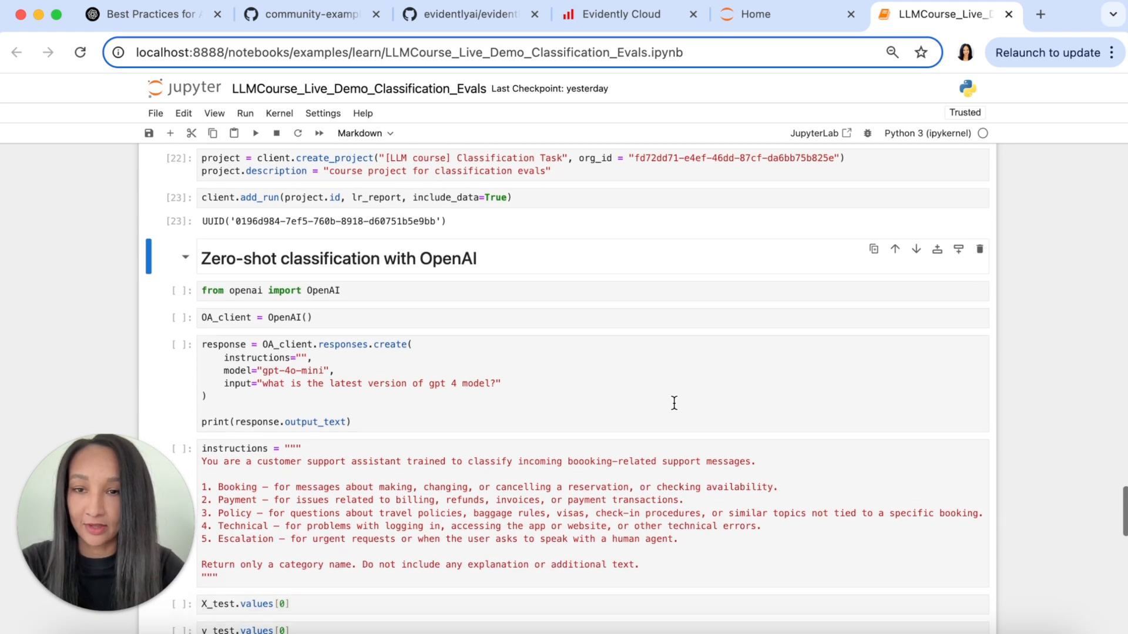
scroll(674, 404, "down", 2)
scroll(674, 404, "down", 1)
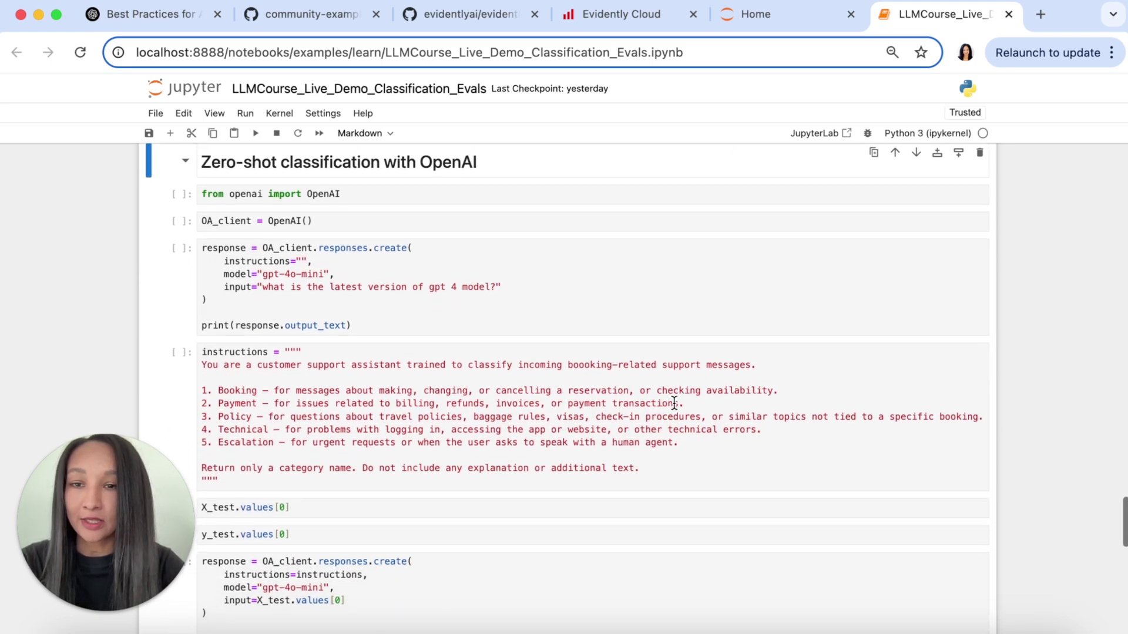
Import OpenAI and create the OA_client.
left_click(361, 194)
left_click(256, 133)
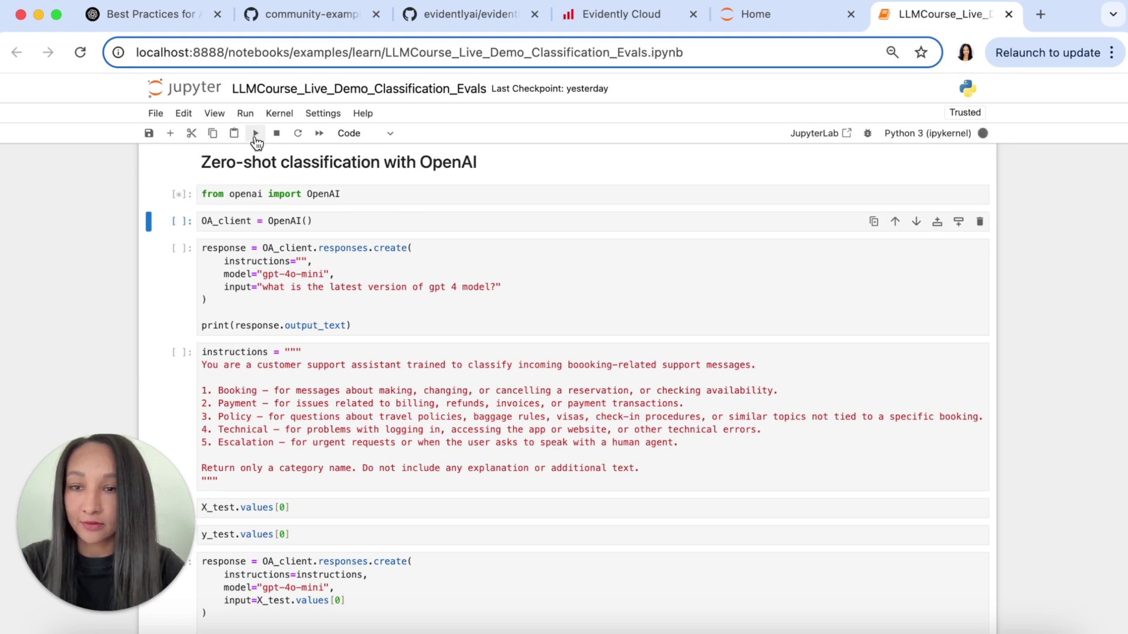
left_click(429, 223)
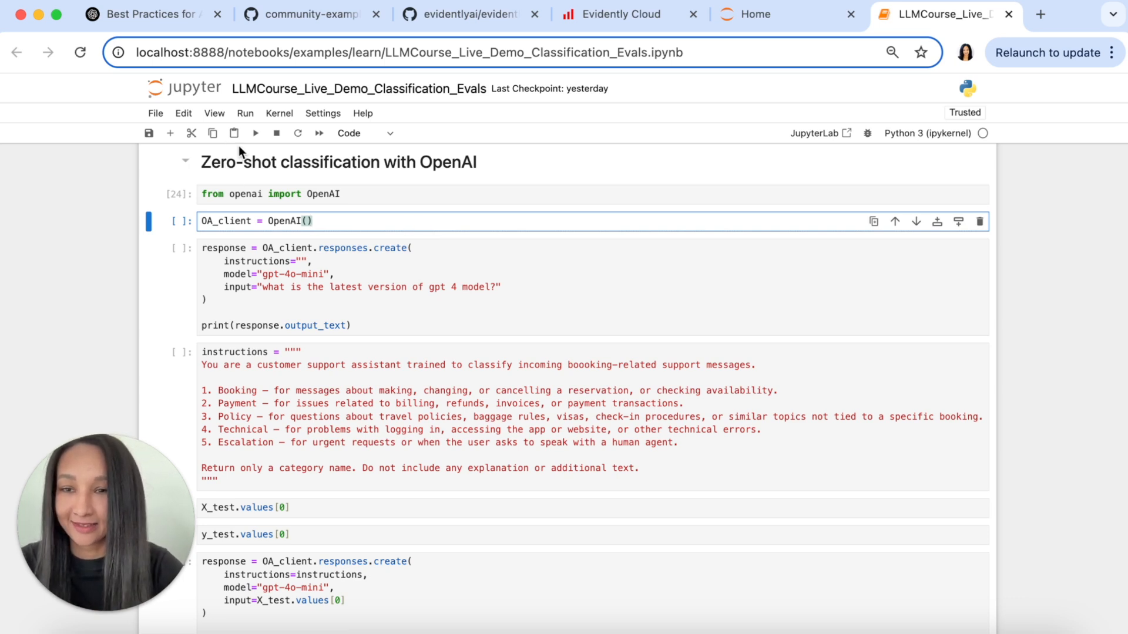
left_click(255, 134)
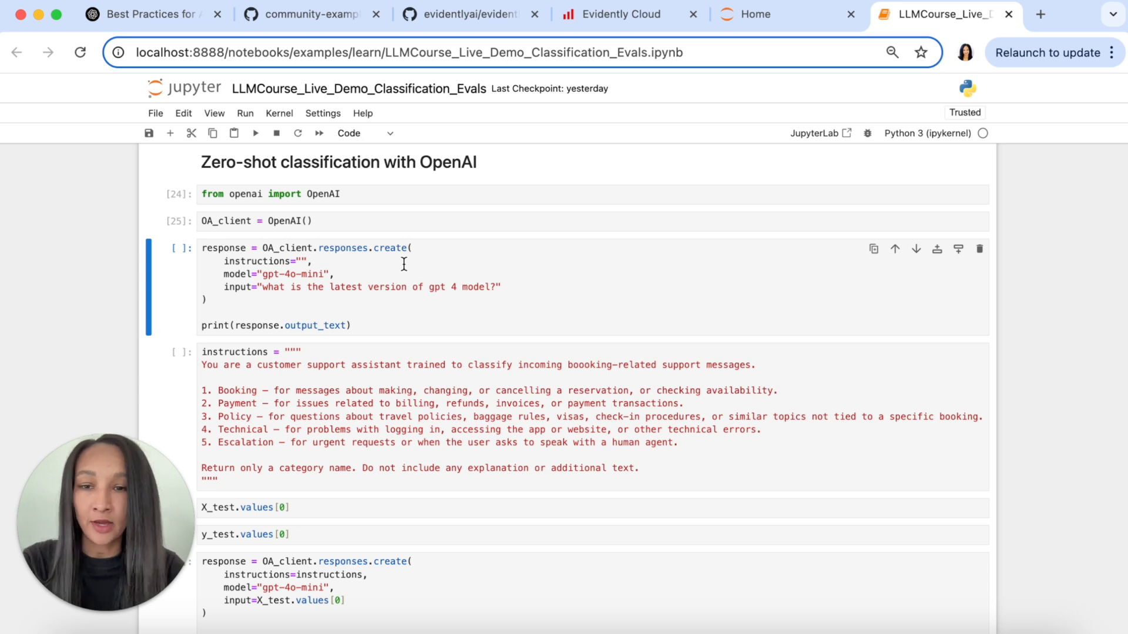
Ask gpt-4o-mini about the latest GPT-4 version and highlight its GPT-4 turbo answer.
left_click(310, 261)
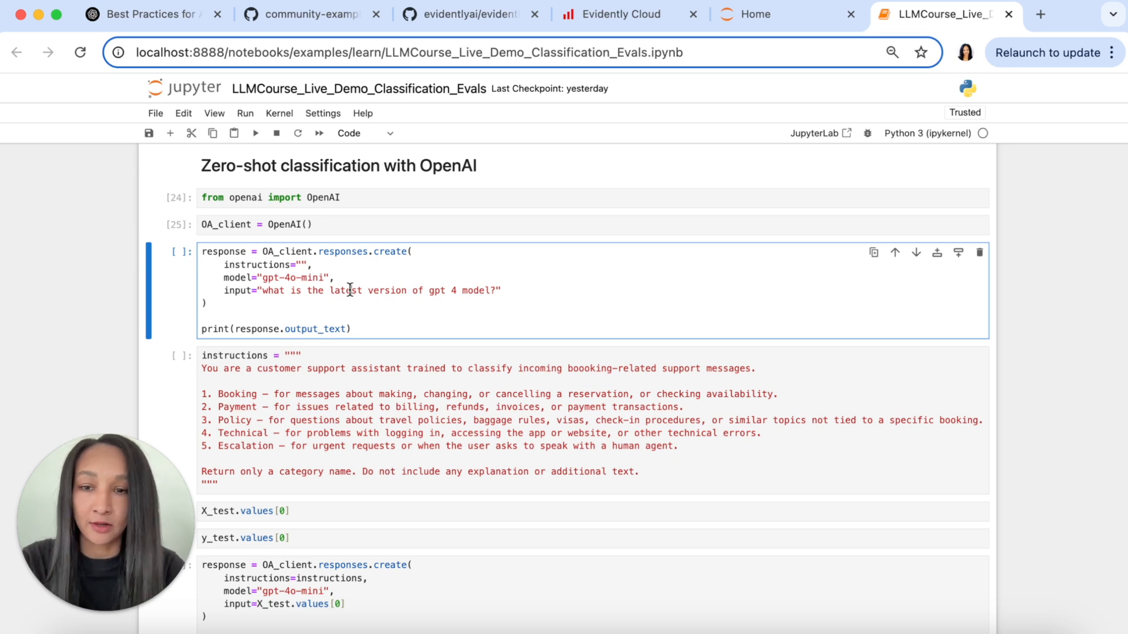
left_click(401, 291)
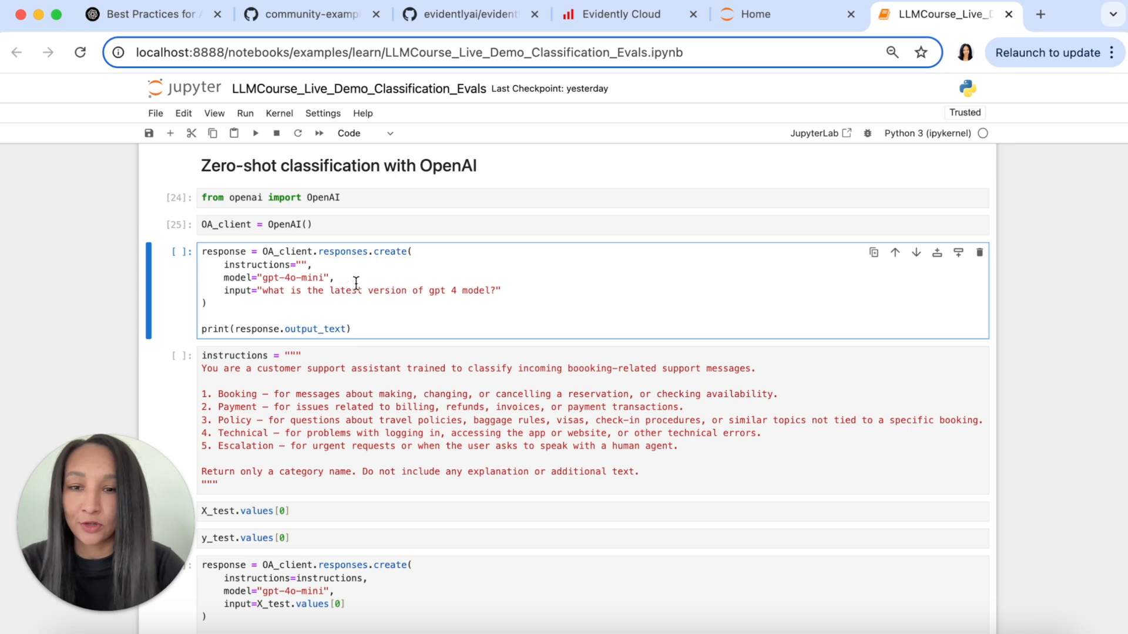
left_click(377, 303)
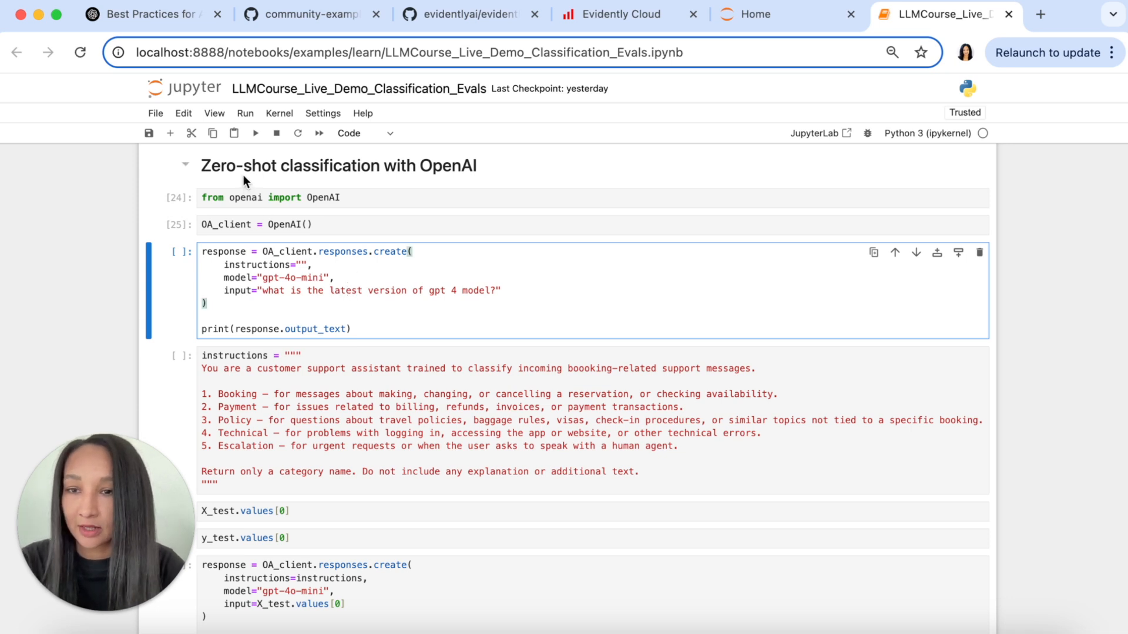
left_click(255, 133)
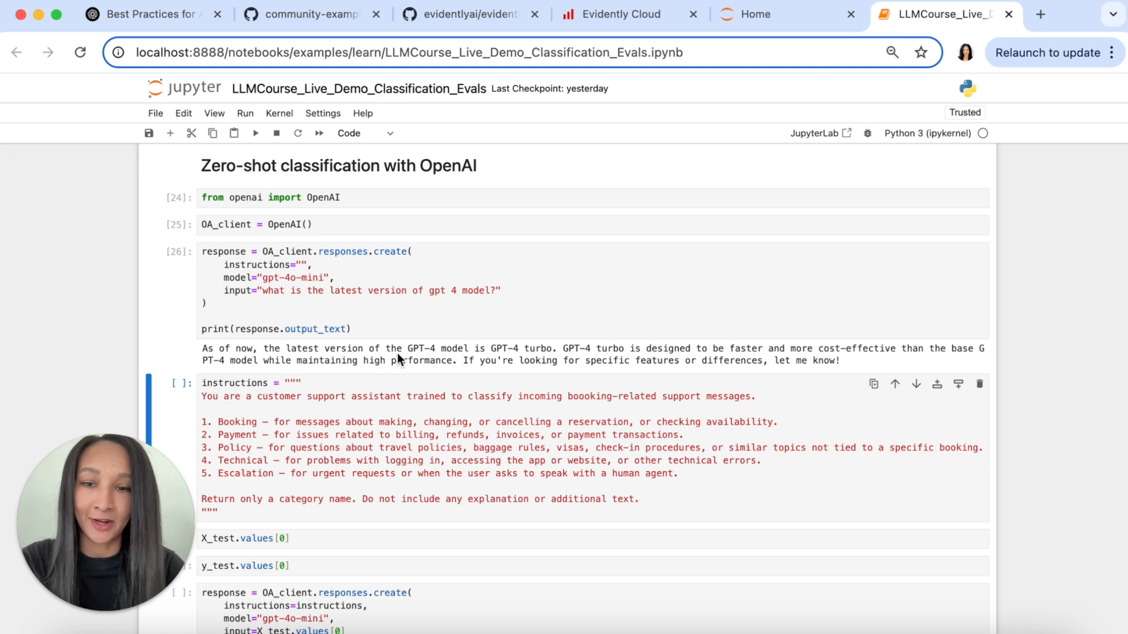
left_click(398, 355)
left_click_drag(405, 340, 499, 350)
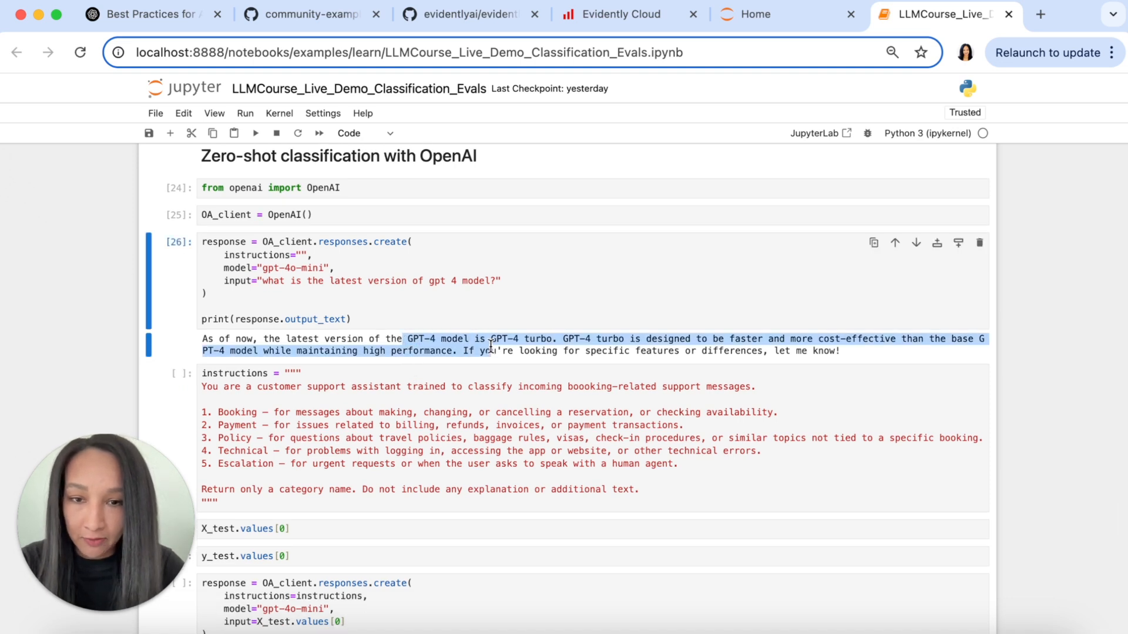
left_click(557, 335)
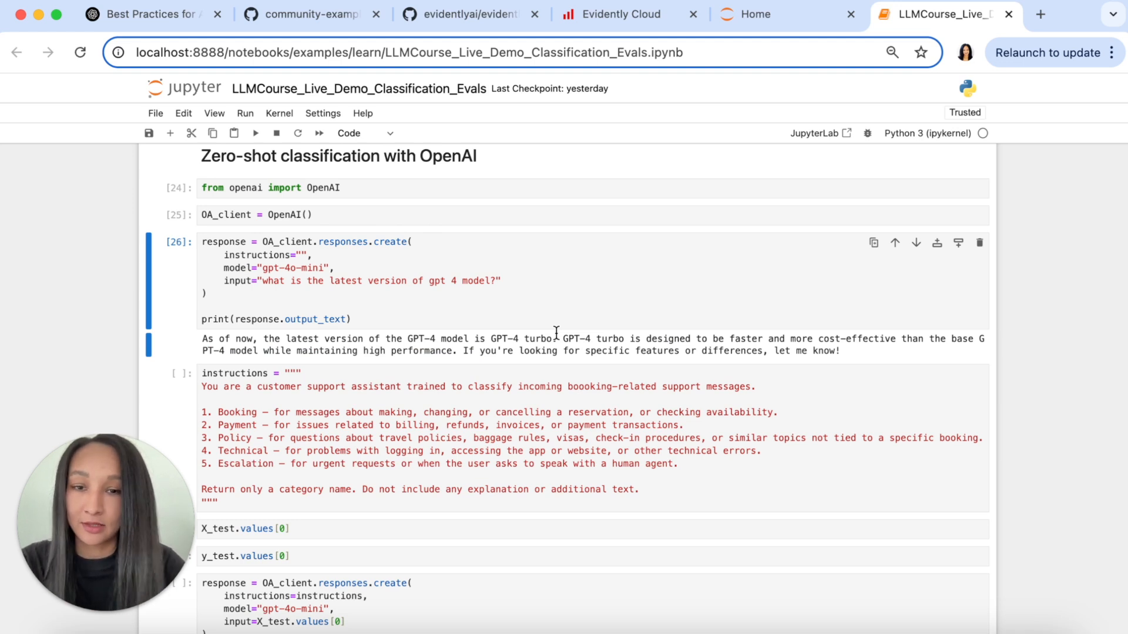
scroll(557, 335, "down", 3)
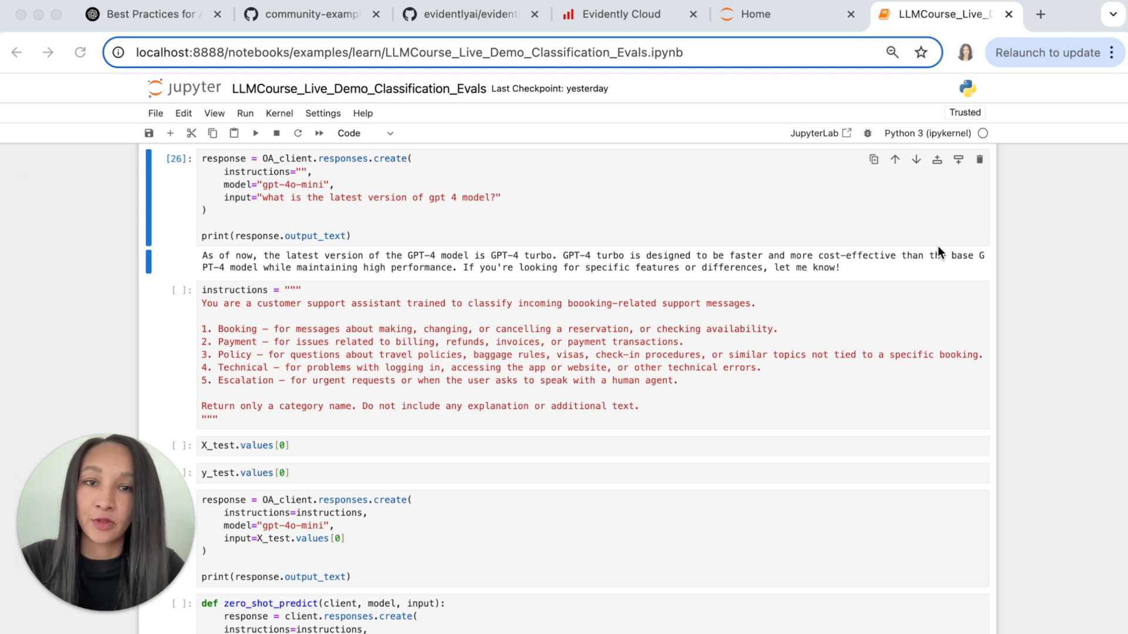
Run the cell defining the five-category booking-support classification instructions.
left_click(513, 328)
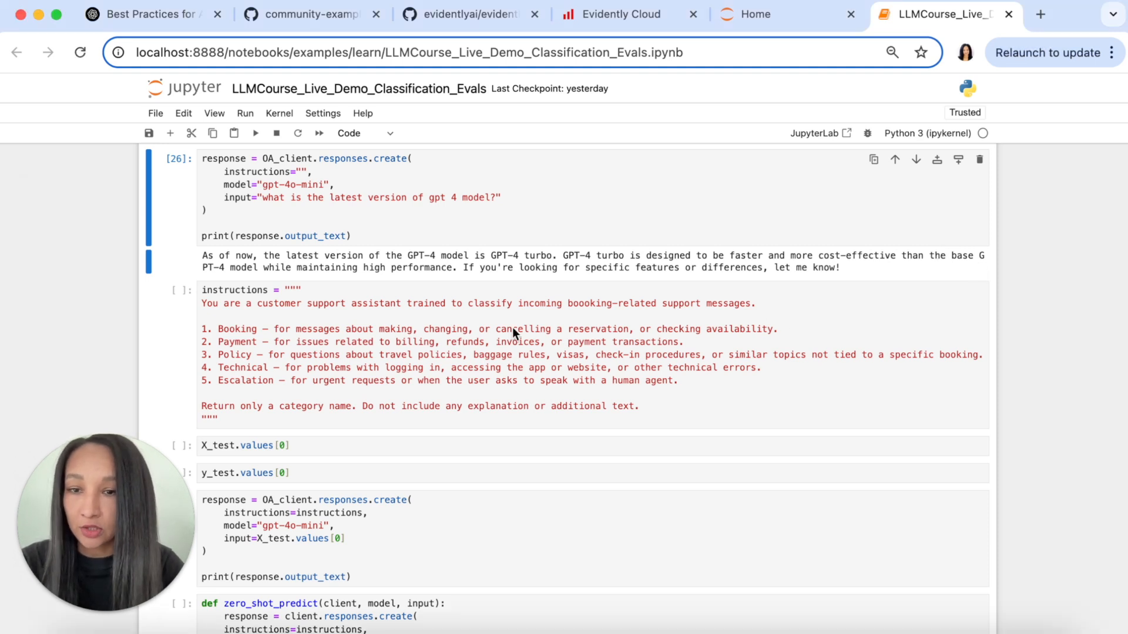
scroll(512, 327, "down", 3)
scroll(512, 328, "down", 2)
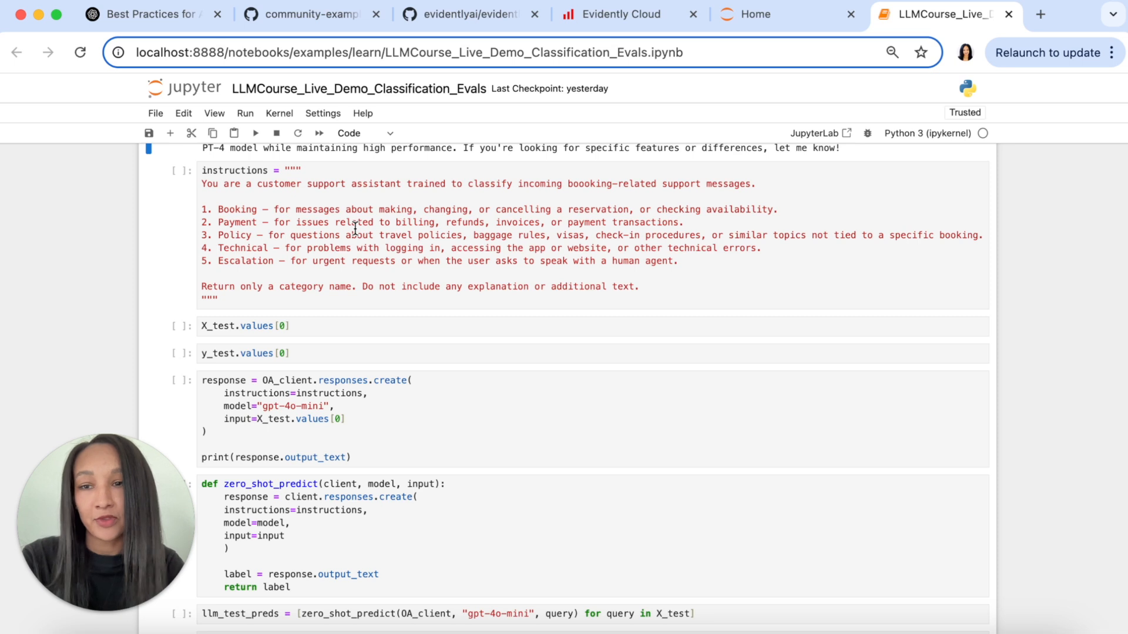
left_click(360, 248)
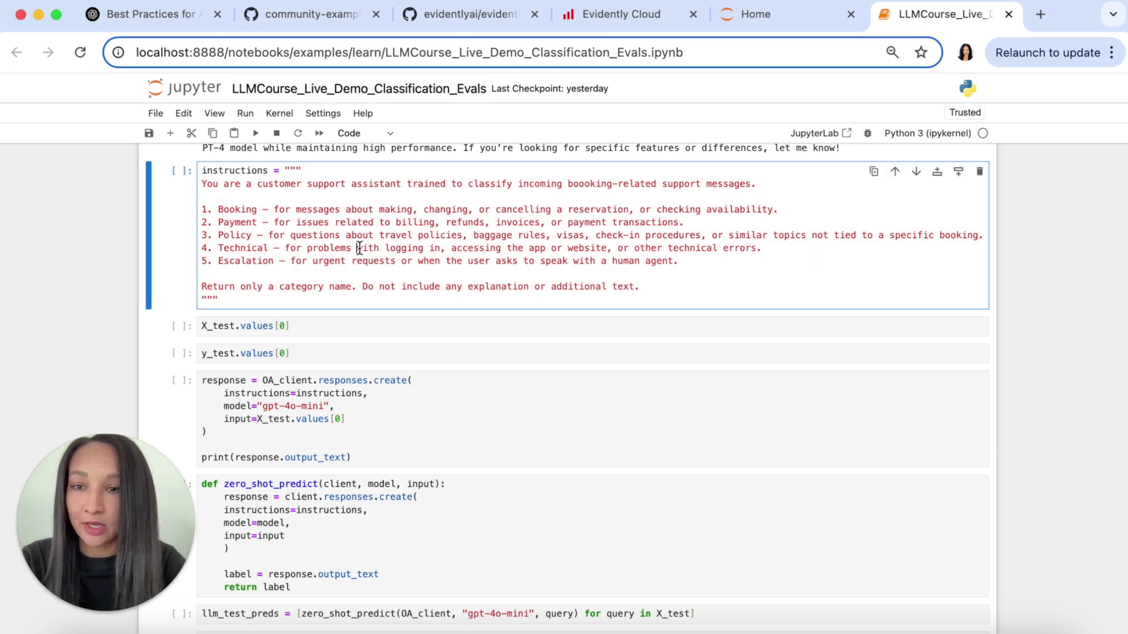
left_click(255, 133)
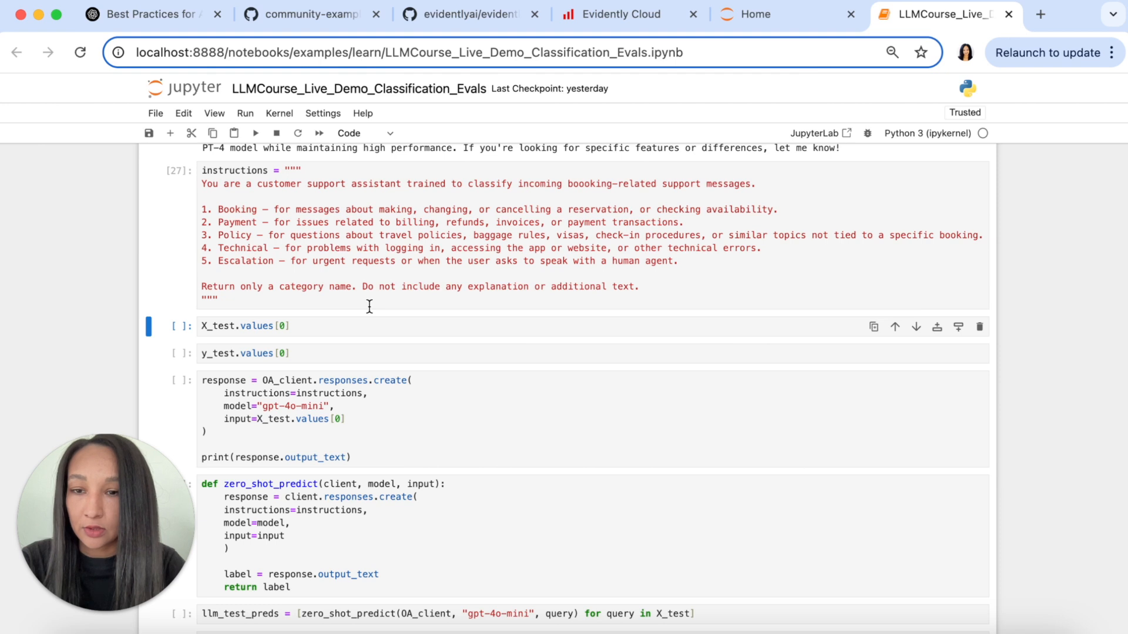
scroll(369, 307, "down", 1)
Display the first test query and its true label 'Booking'.
left_click(369, 315)
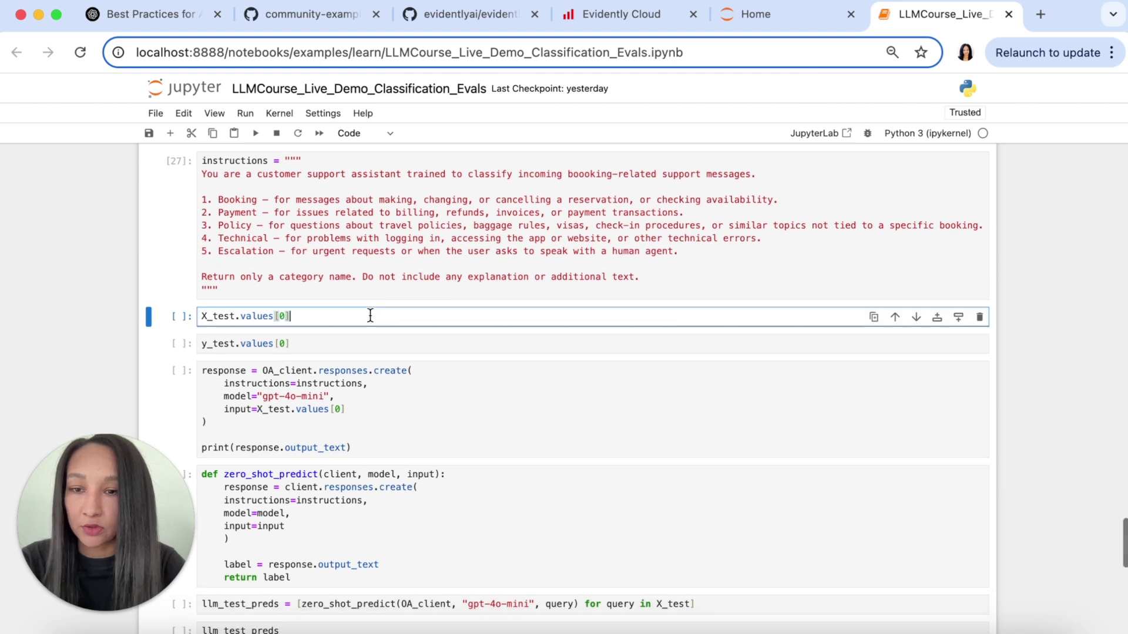
left_click(256, 133)
scroll(417, 357, "down", 1)
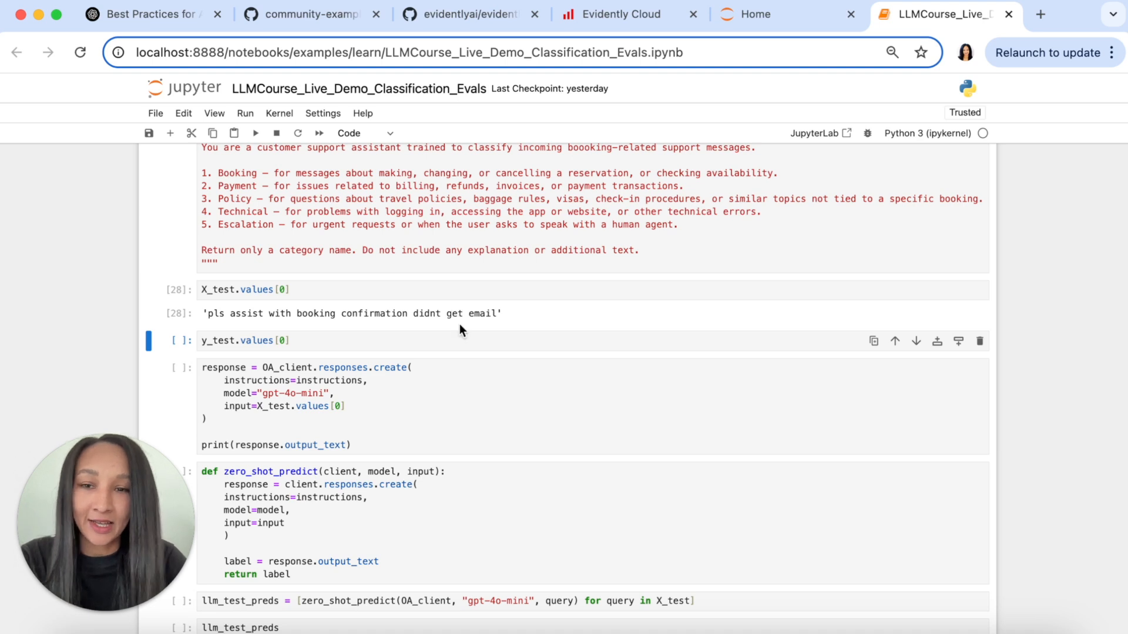
left_click(396, 367)
key("Escape")
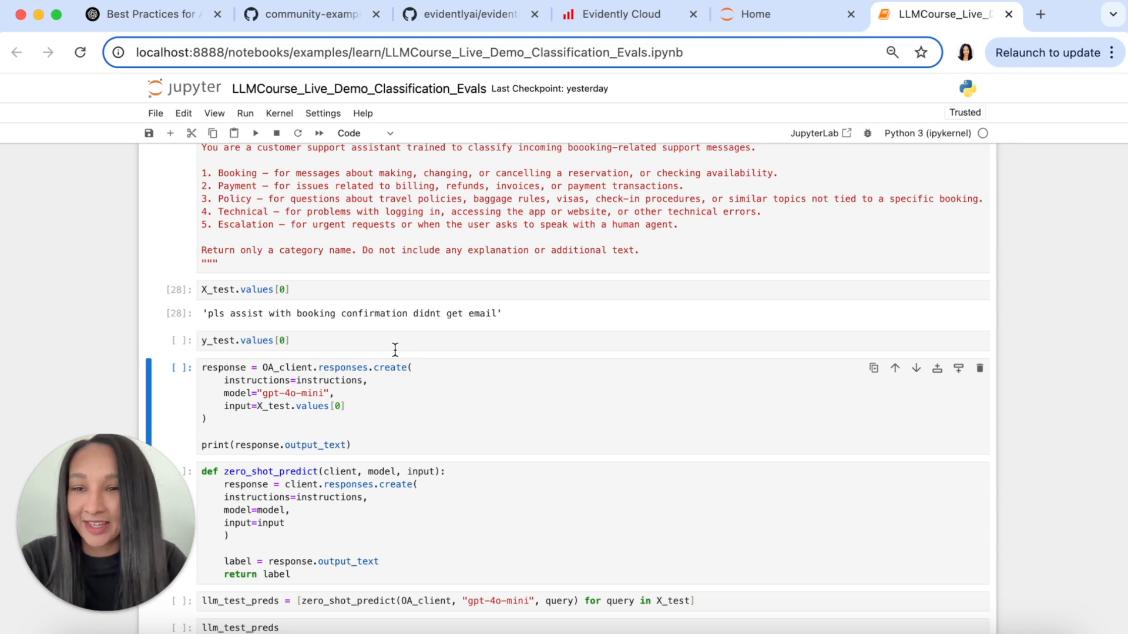
left_click(395, 344)
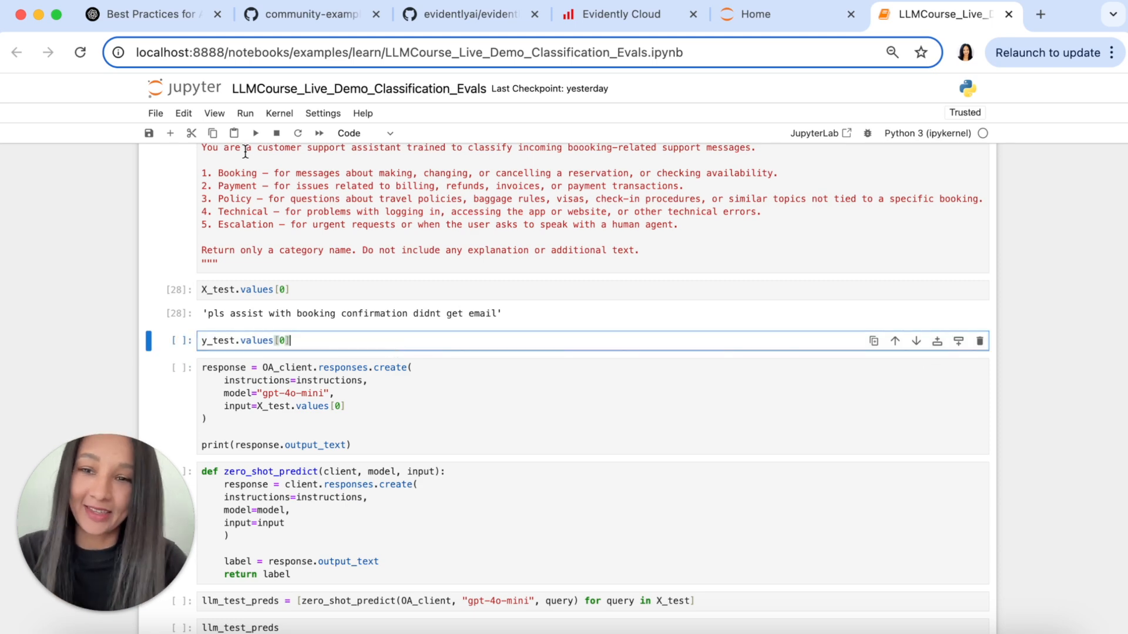
left_click(255, 133)
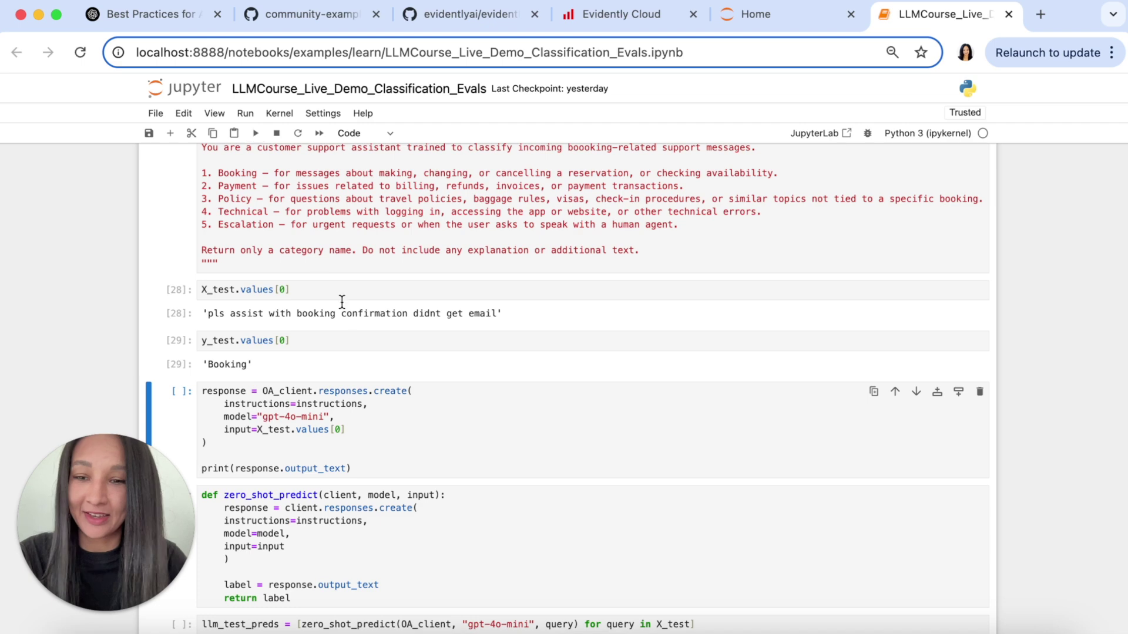
scroll(350, 345, "down", 2)
Have gpt-4o-mini classify the first test query, returning Booking.
left_click(350, 345)
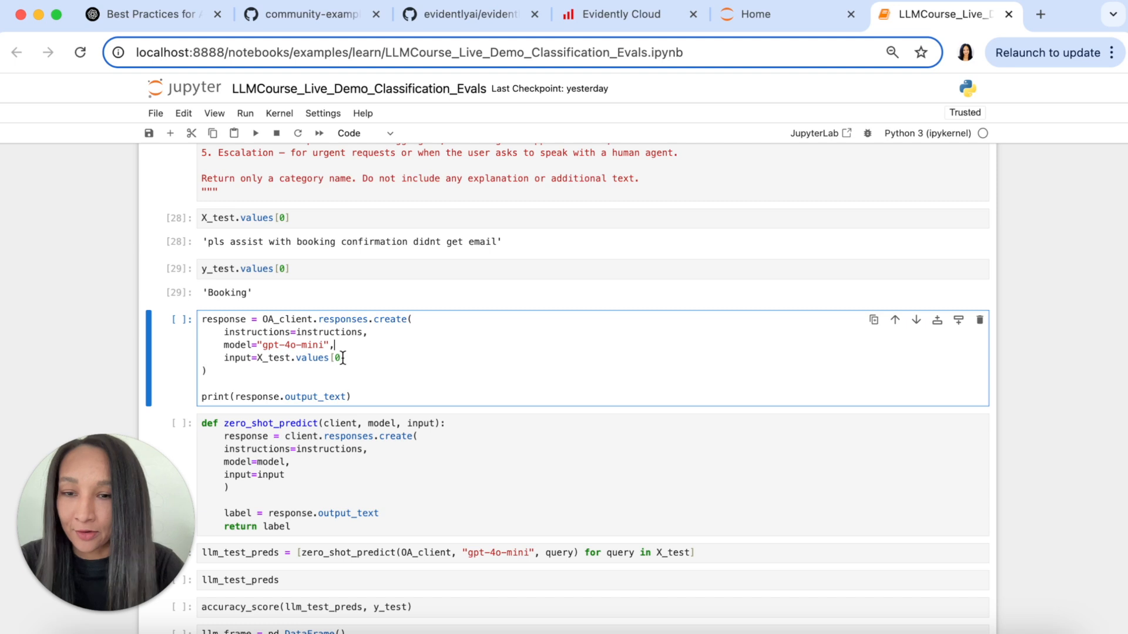
scroll(464, 344, "down", 1)
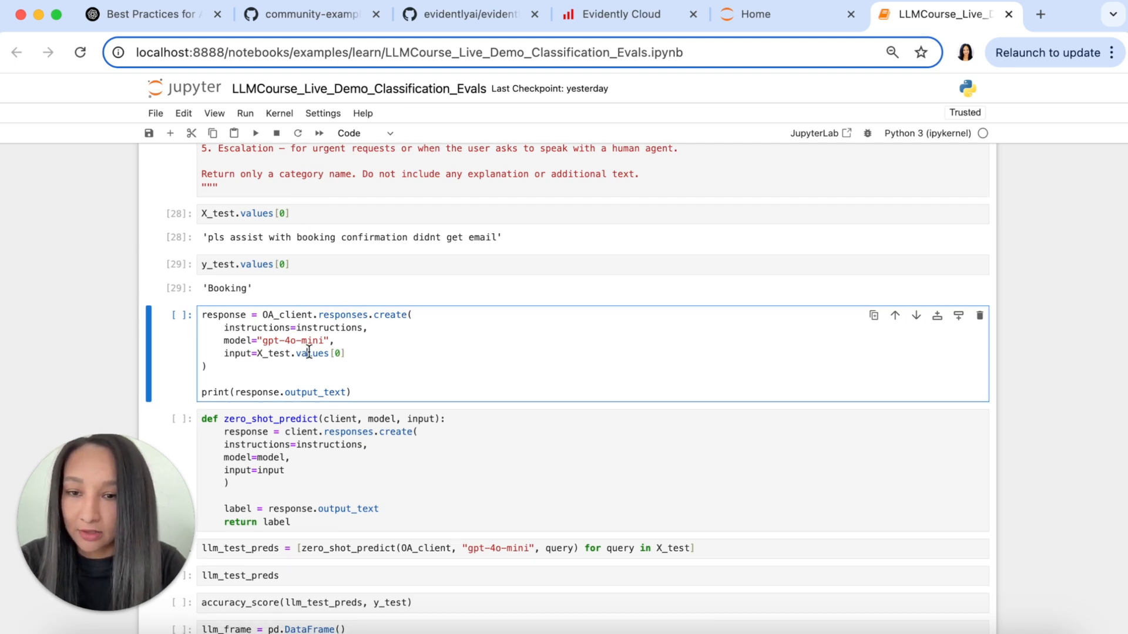
left_click(254, 315)
left_click(253, 134)
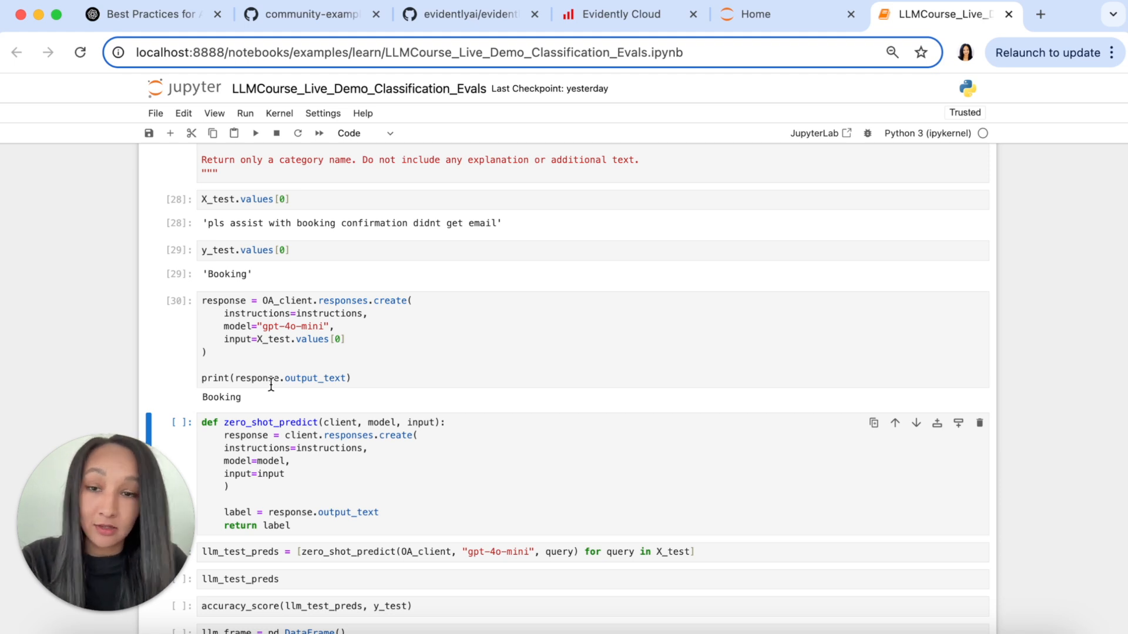
scroll(274, 380, "down", 2)
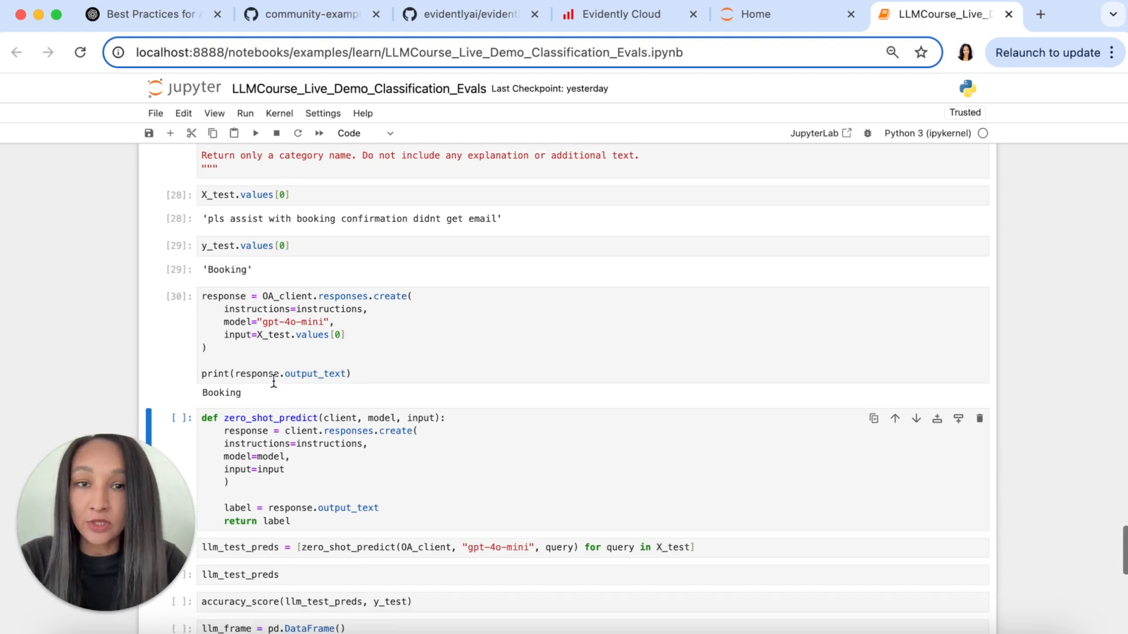
scroll(274, 380, "down", 3)
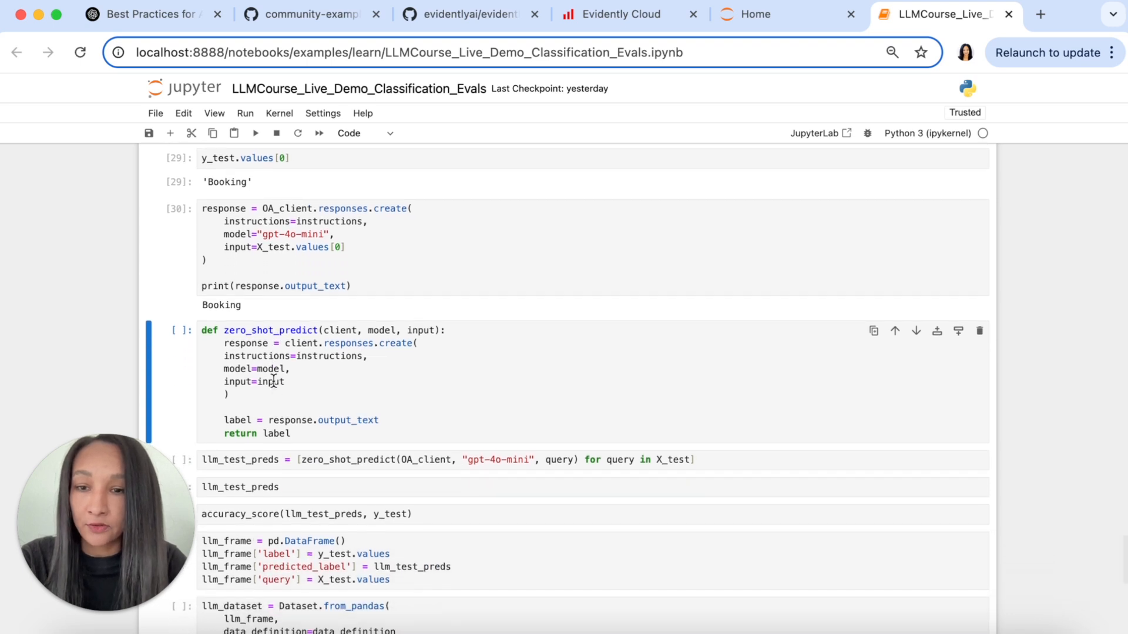
scroll(274, 380, "down", 1)
scroll(274, 380, "down", 1)
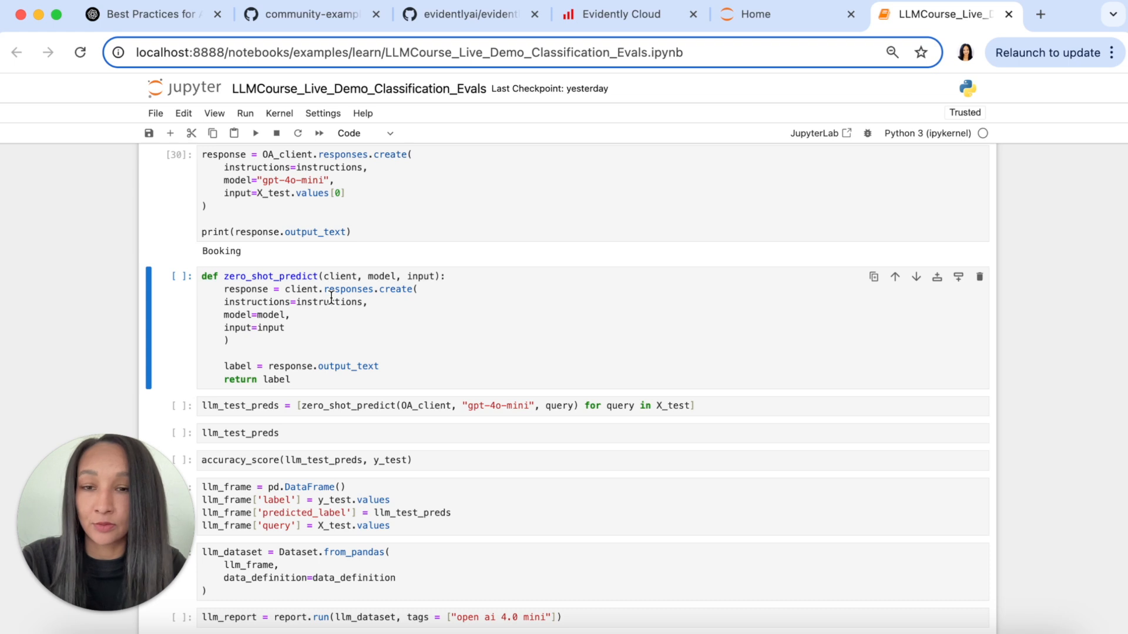
Review the instructions, model and input arguments of zero_shot_predict and define the function.
left_click(222, 294)
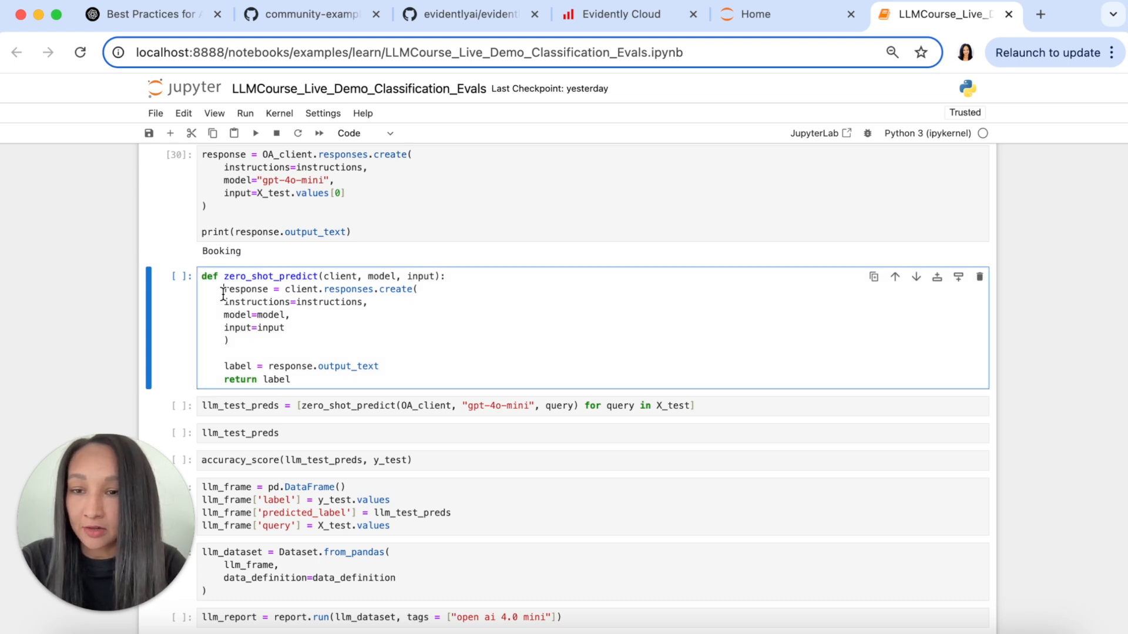
left_click_drag(222, 294, 310, 326)
double_click(328, 301)
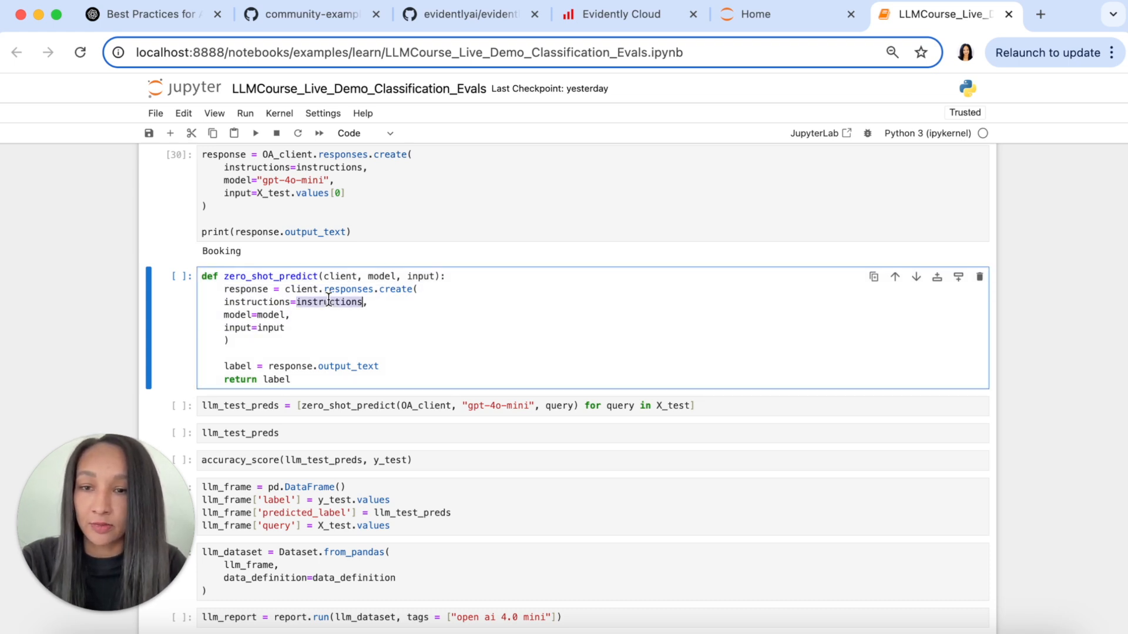
double_click(270, 315)
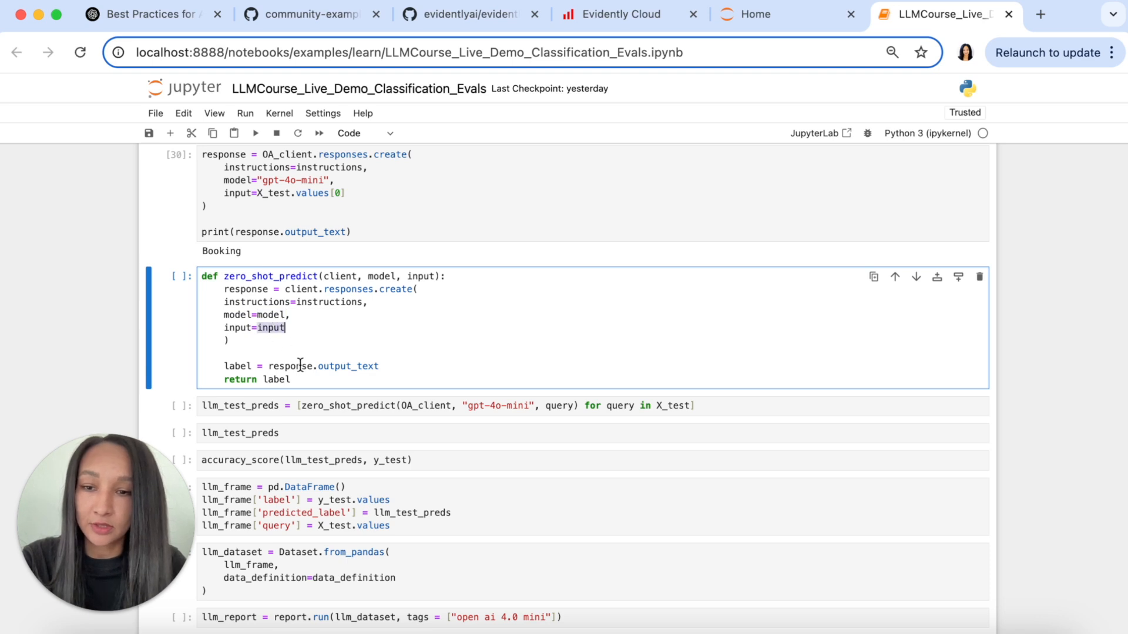
left_click(291, 379)
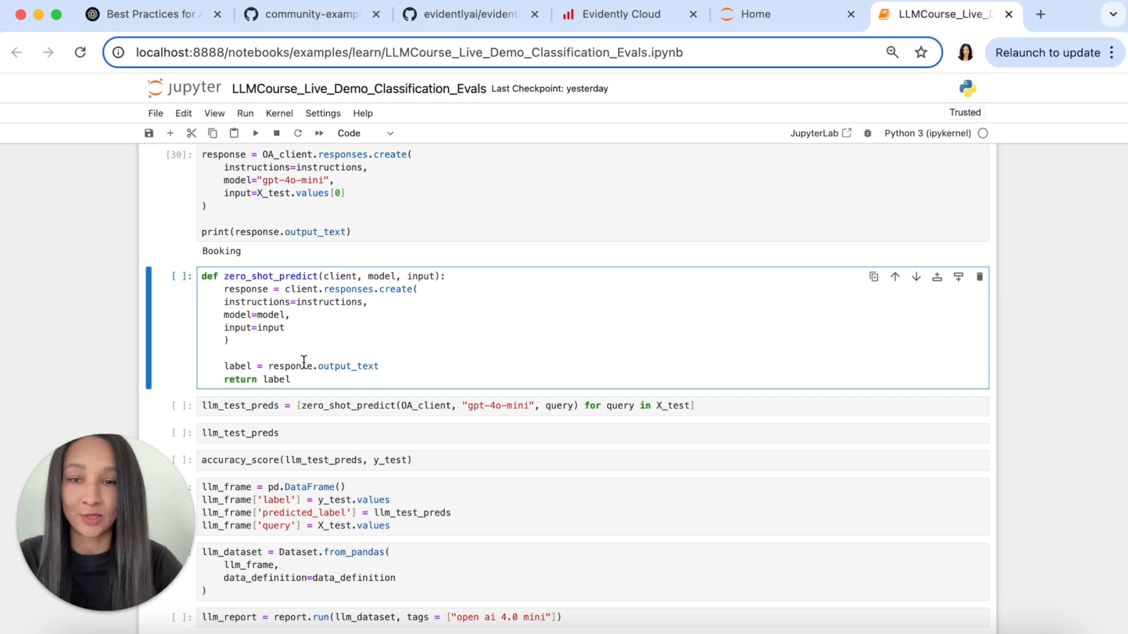
left_click(255, 133)
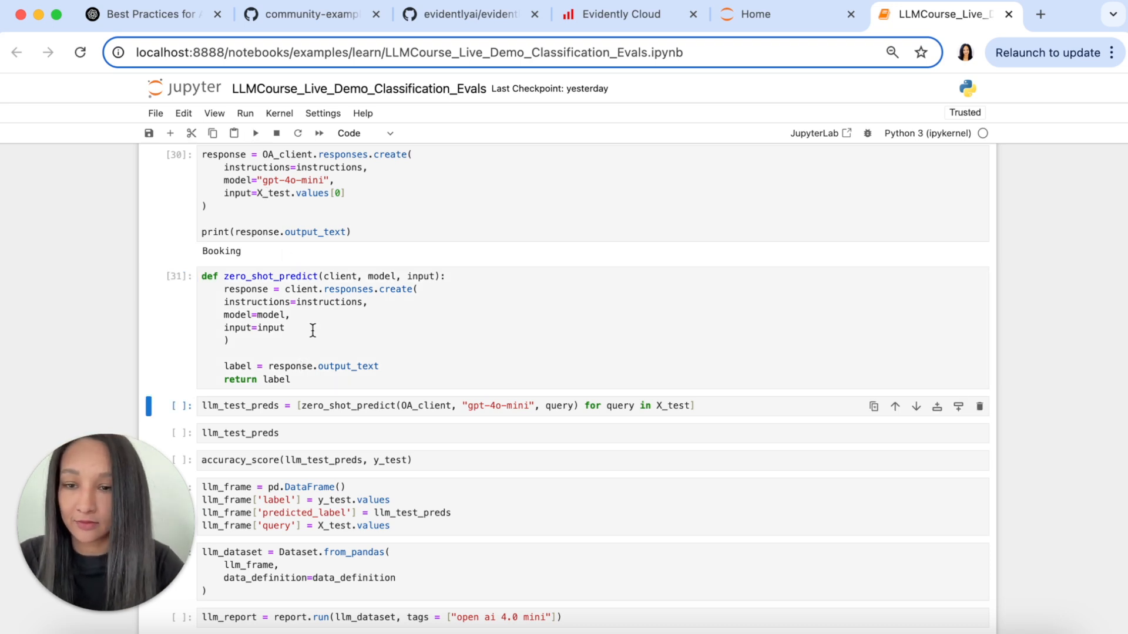
scroll(312, 330, "down", 3)
left_click(313, 316)
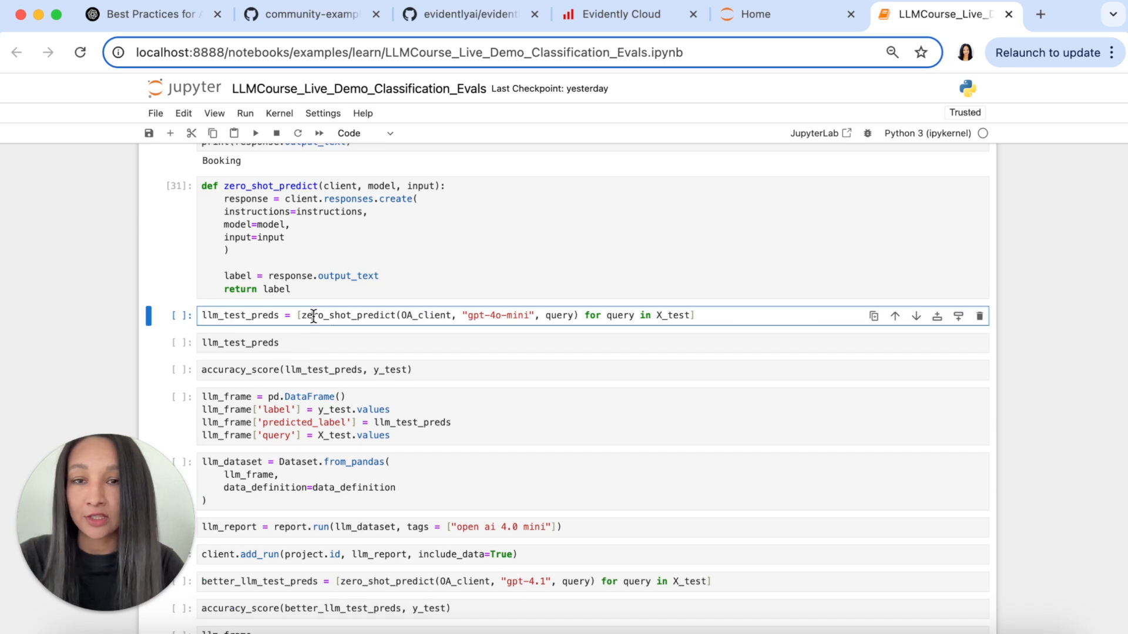
Predict all test query labels with gpt-4o-mini and compute their accuracy of 0.85.
left_click(255, 133)
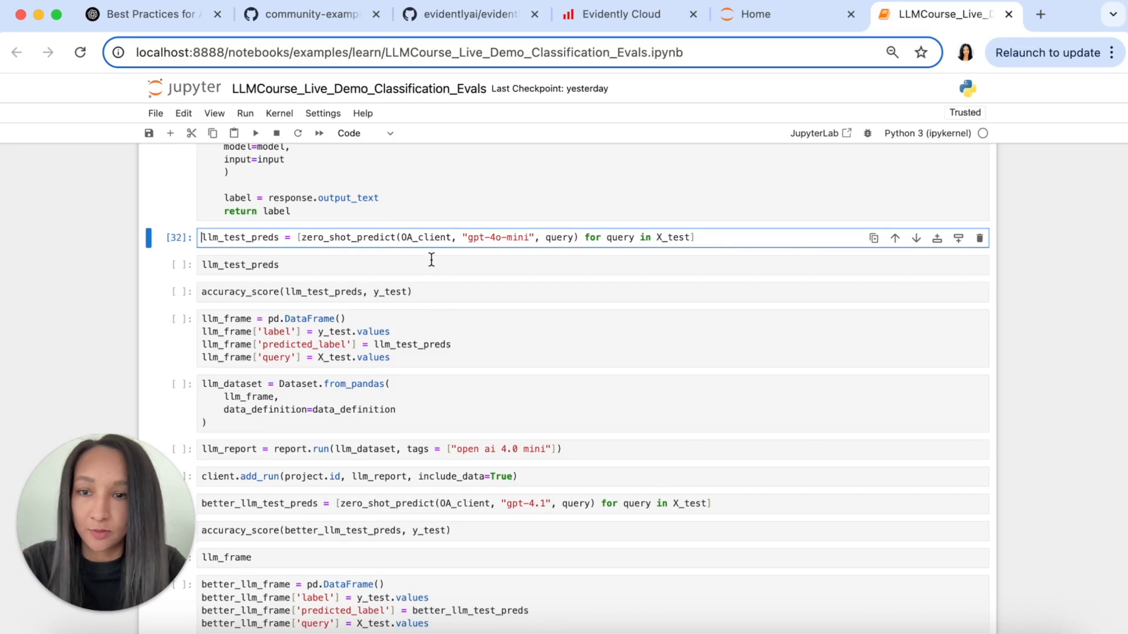
left_click(433, 265)
left_click(256, 133)
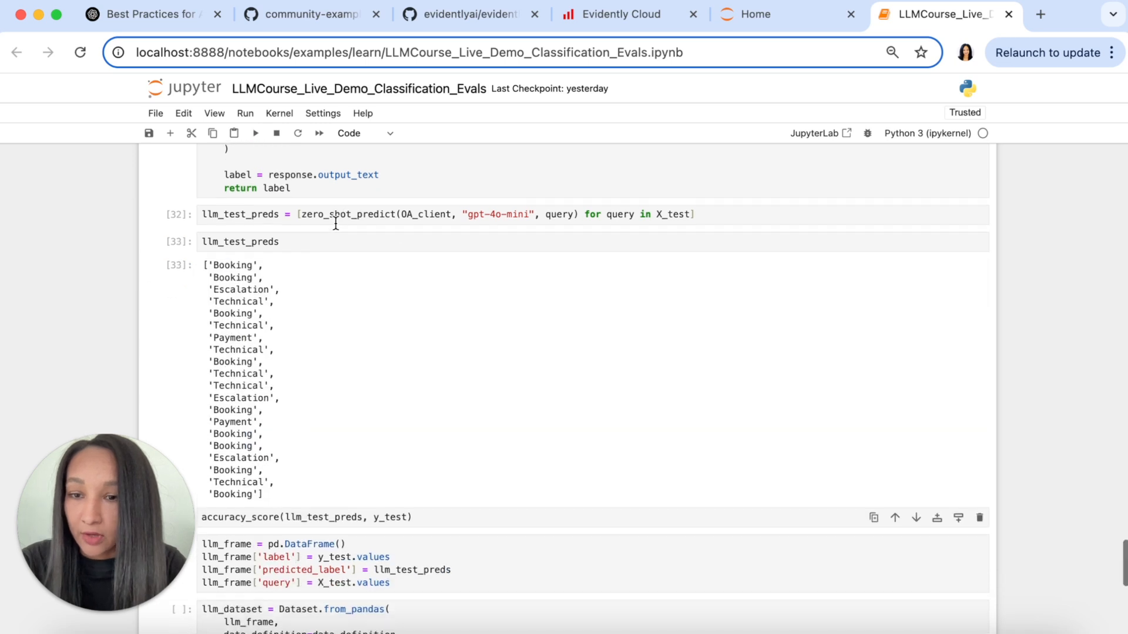
scroll(336, 224, "down", 1)
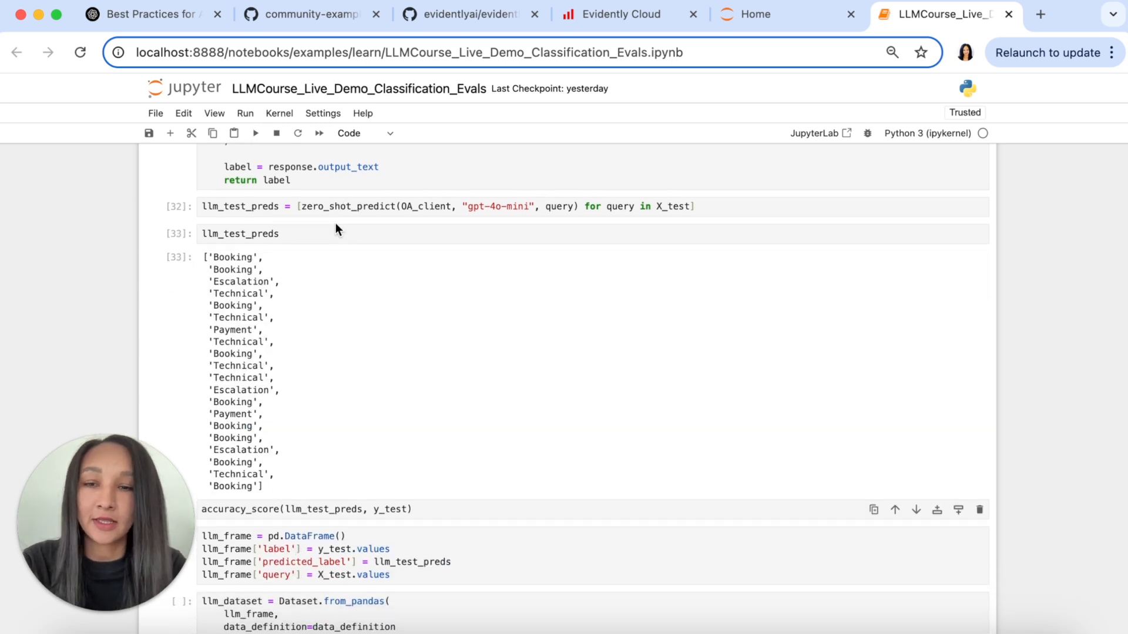
scroll(336, 230, "down", 1)
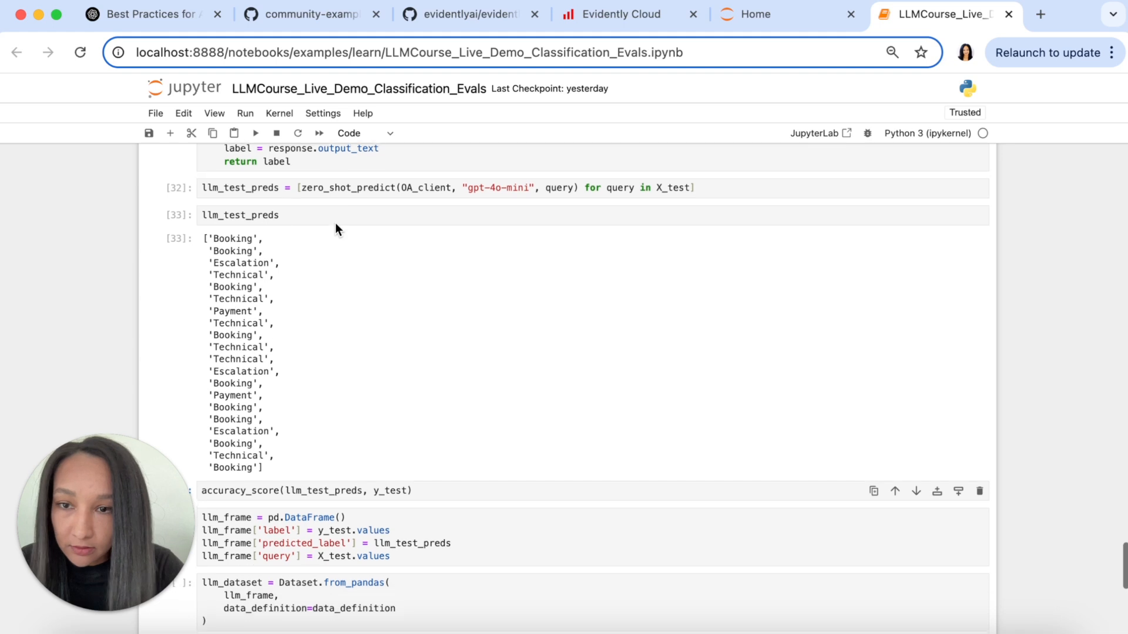
scroll(336, 229, "down", 1)
scroll(277, 313, "down", 1)
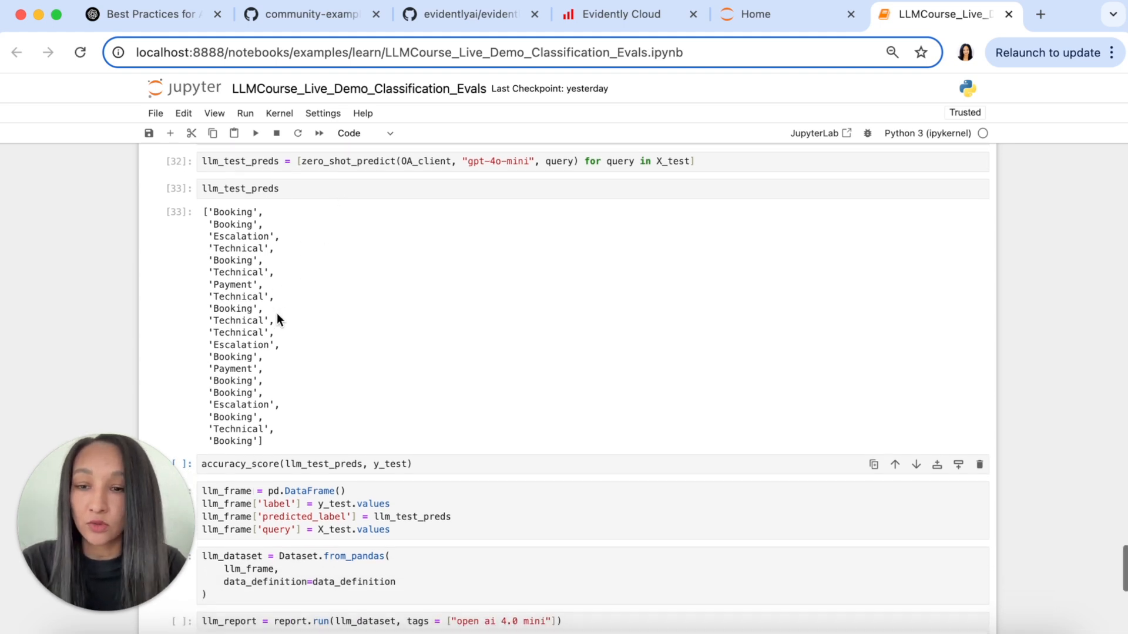
scroll(277, 313, "down", 5)
scroll(276, 313, "down", 3)
left_click(300, 267)
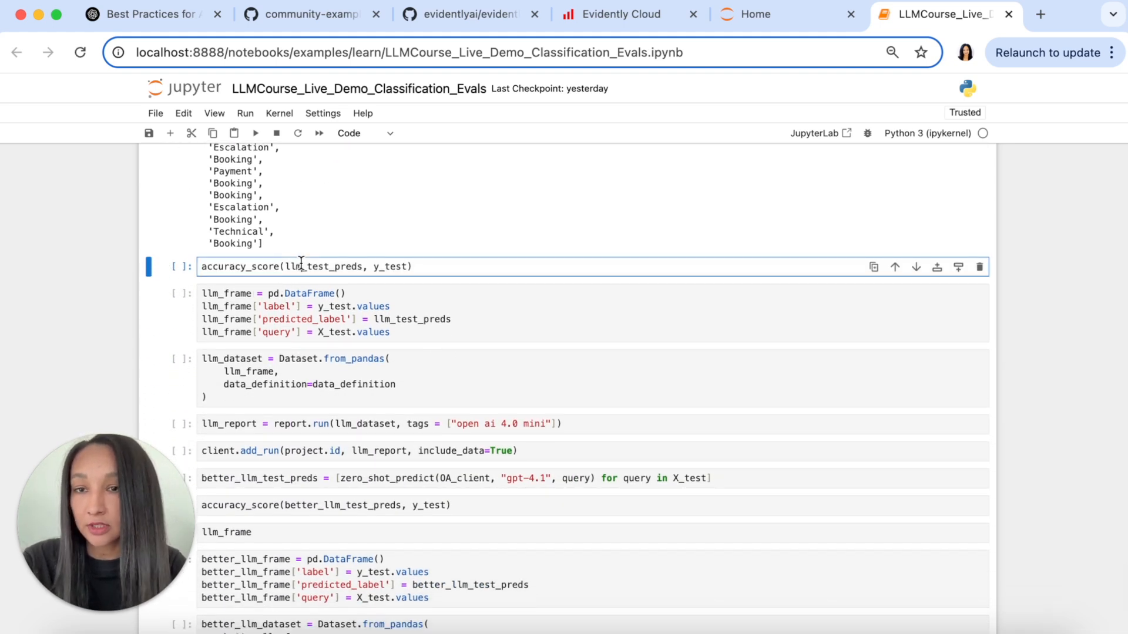
left_click(254, 133)
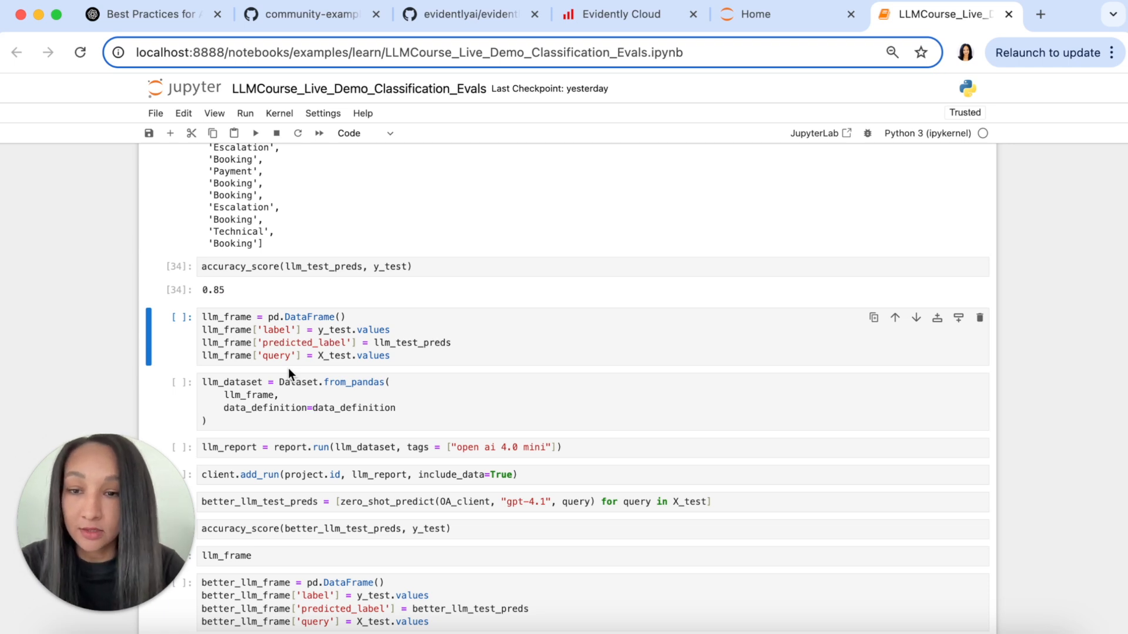
Build the llm_frame table of labels, predictions and queries and create a Dataset from it.
left_click(293, 343)
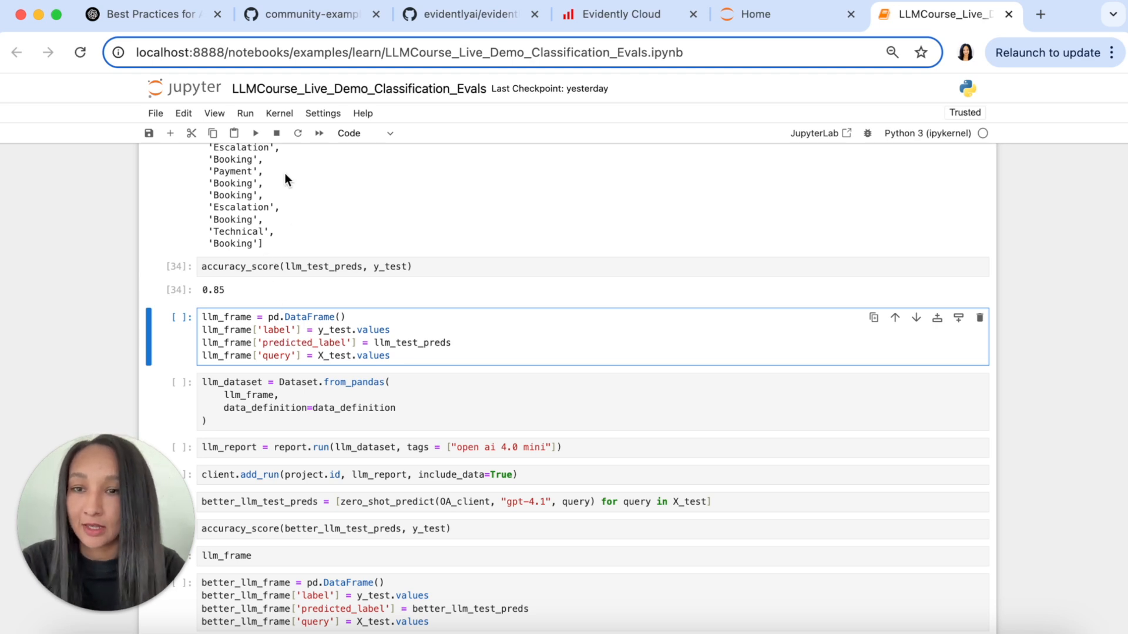
left_click(255, 133)
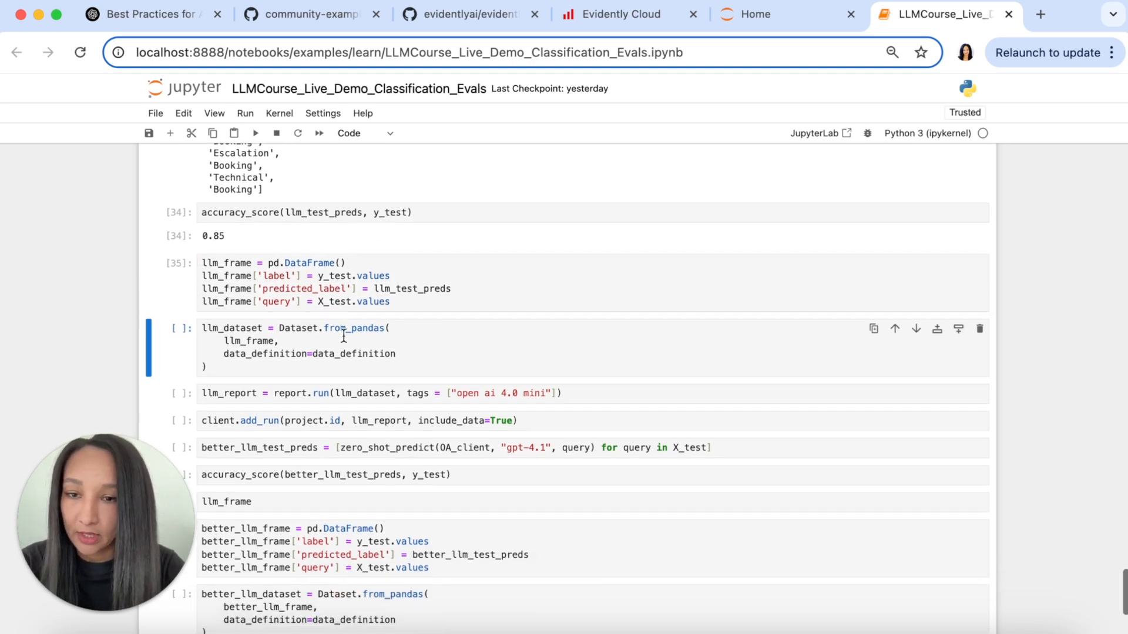
left_click(346, 340)
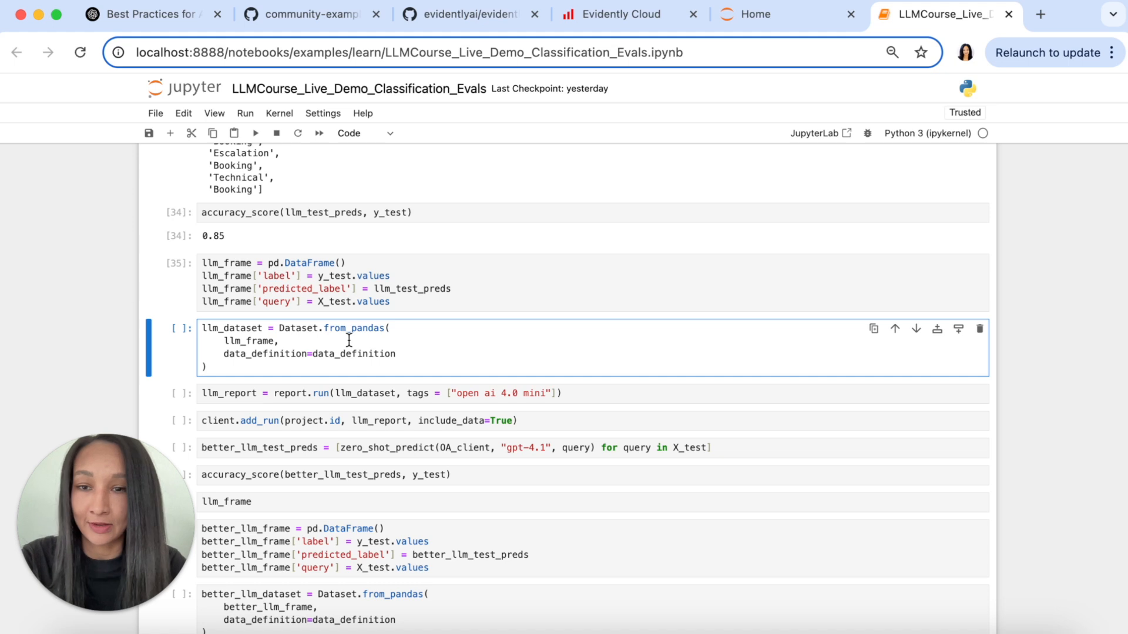
left_click(255, 134)
left_click(255, 134)
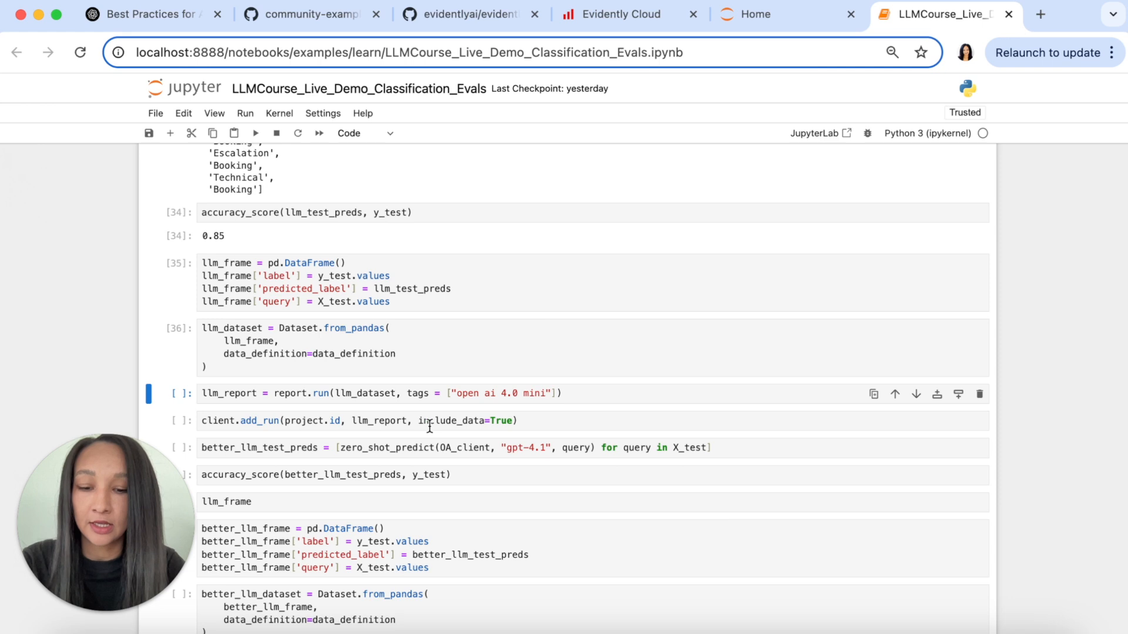
scroll(430, 427, "down", 1)
Generate the evaluation report tagged open ai 4.0 mini and upload it as a run to the cloud project.
left_click(423, 356)
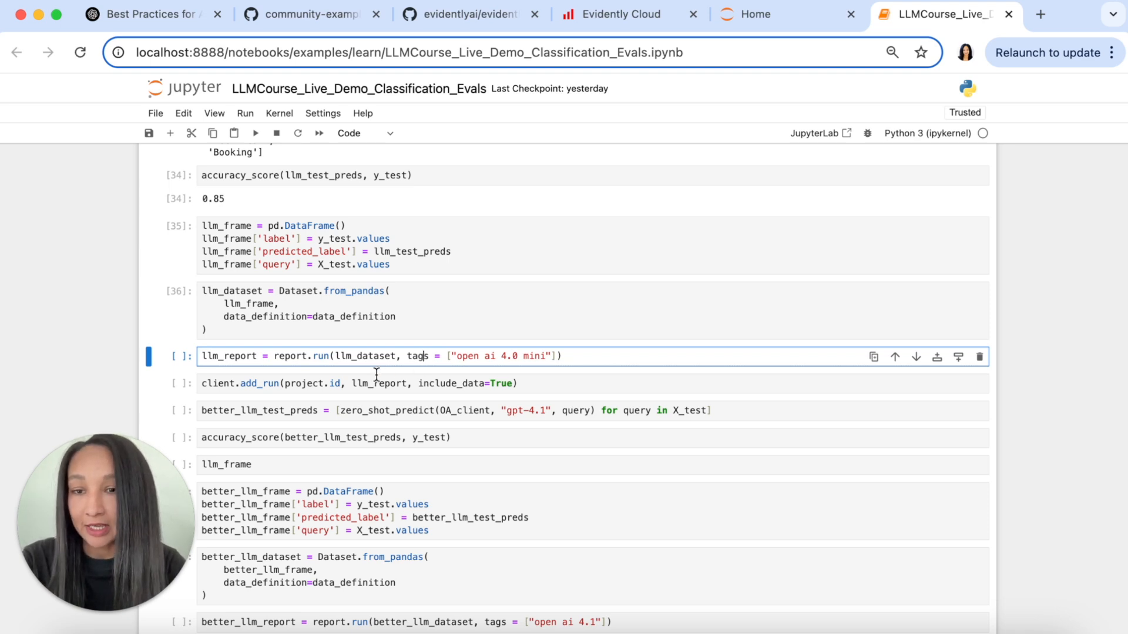
left_click(327, 357)
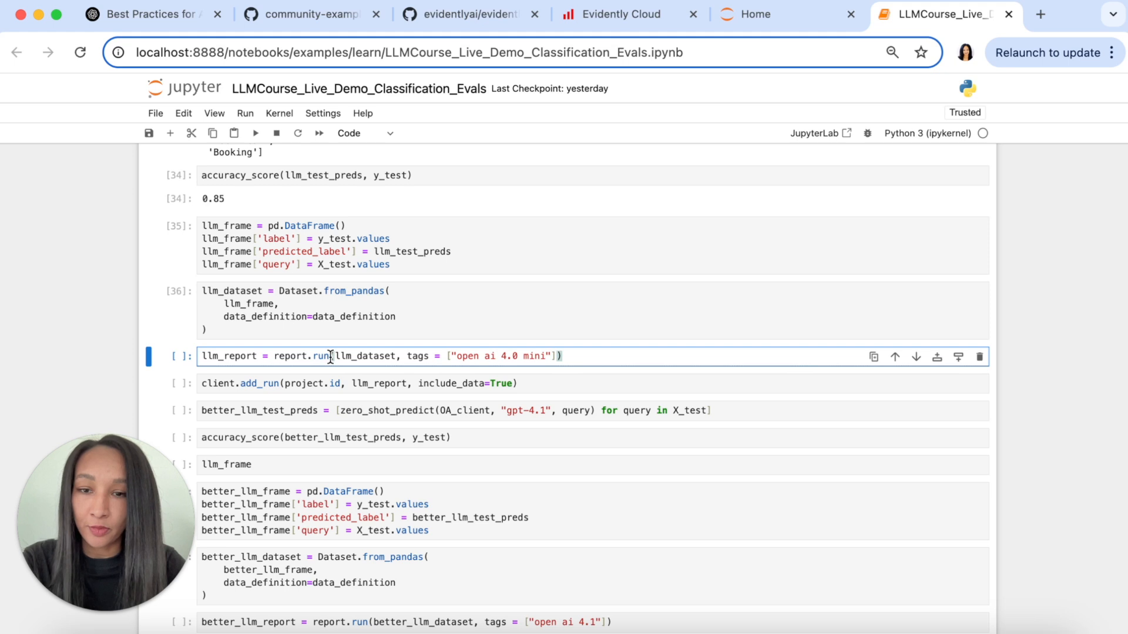
left_click(553, 356)
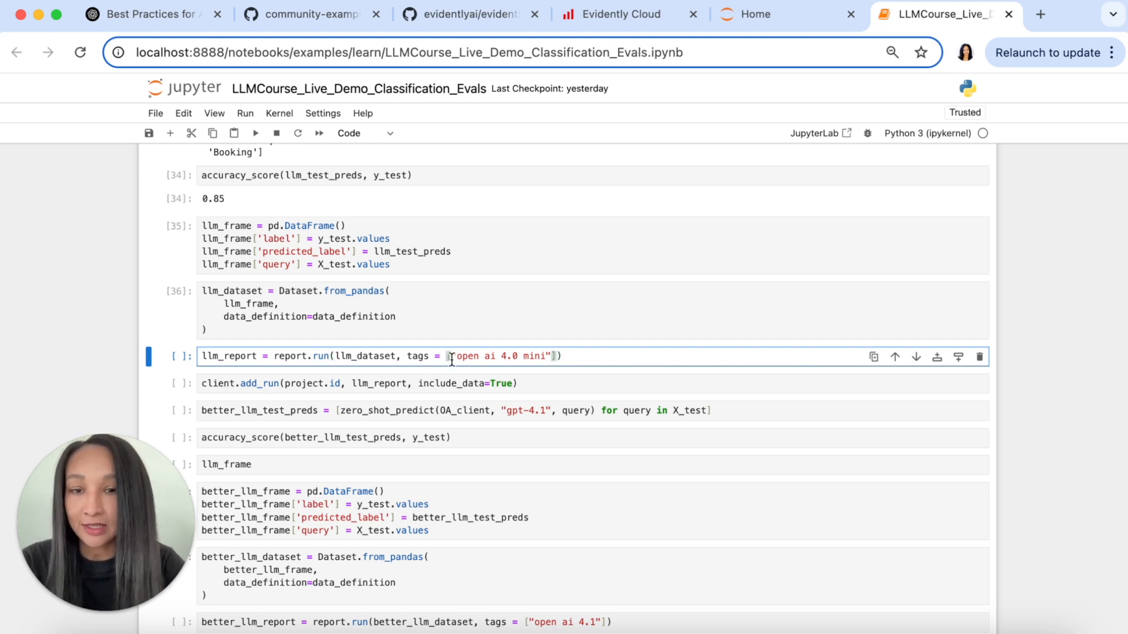
left_click(450, 356)
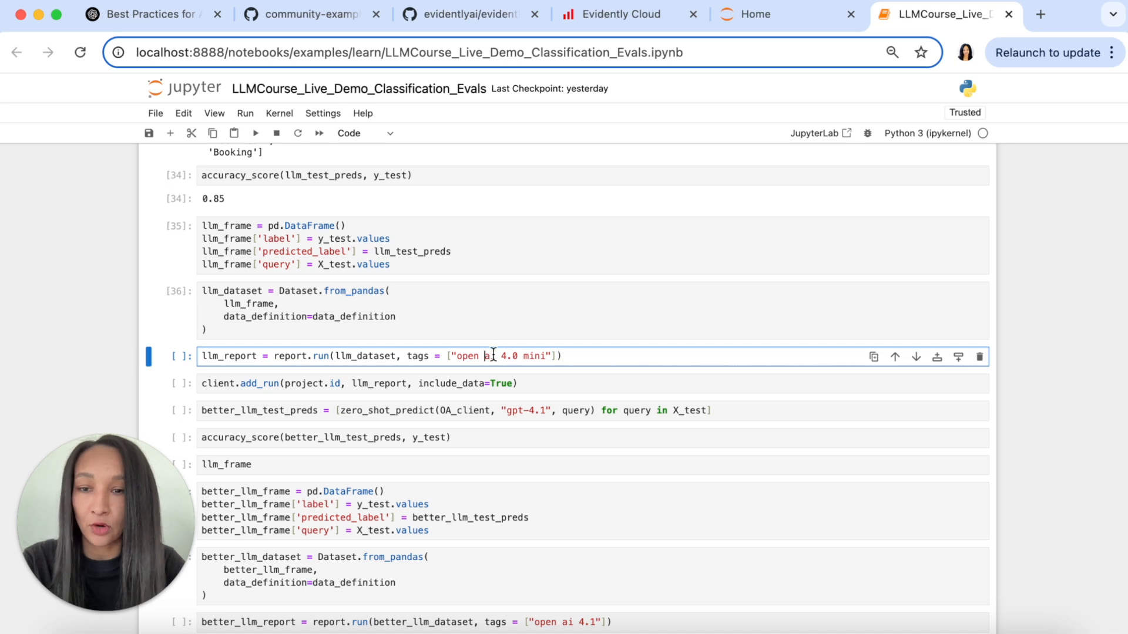
key("End")
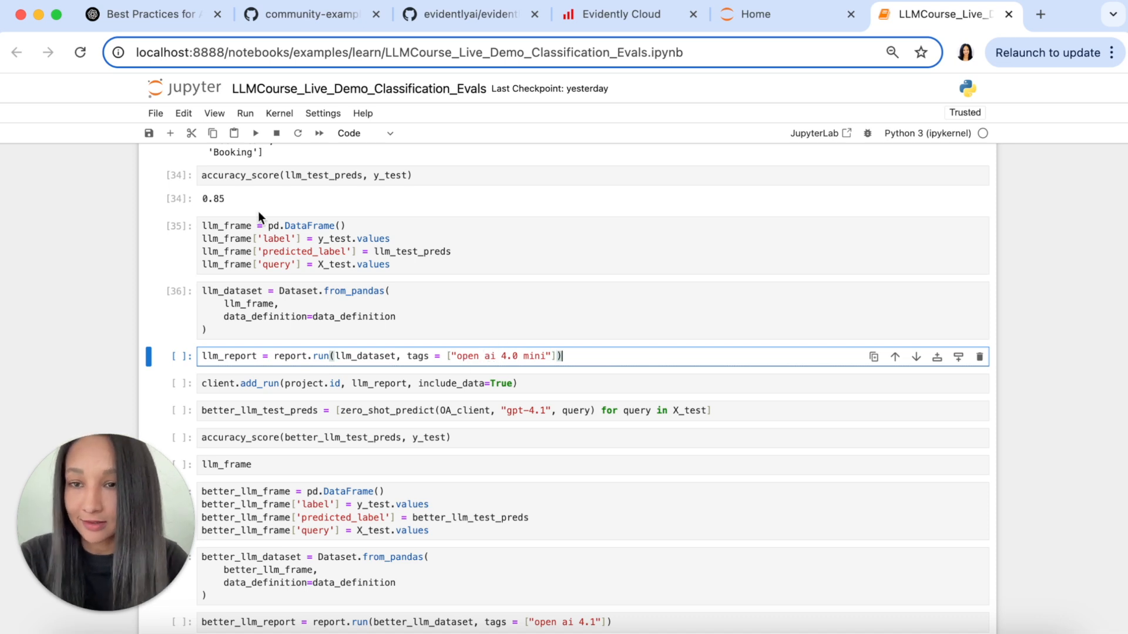
left_click(256, 132)
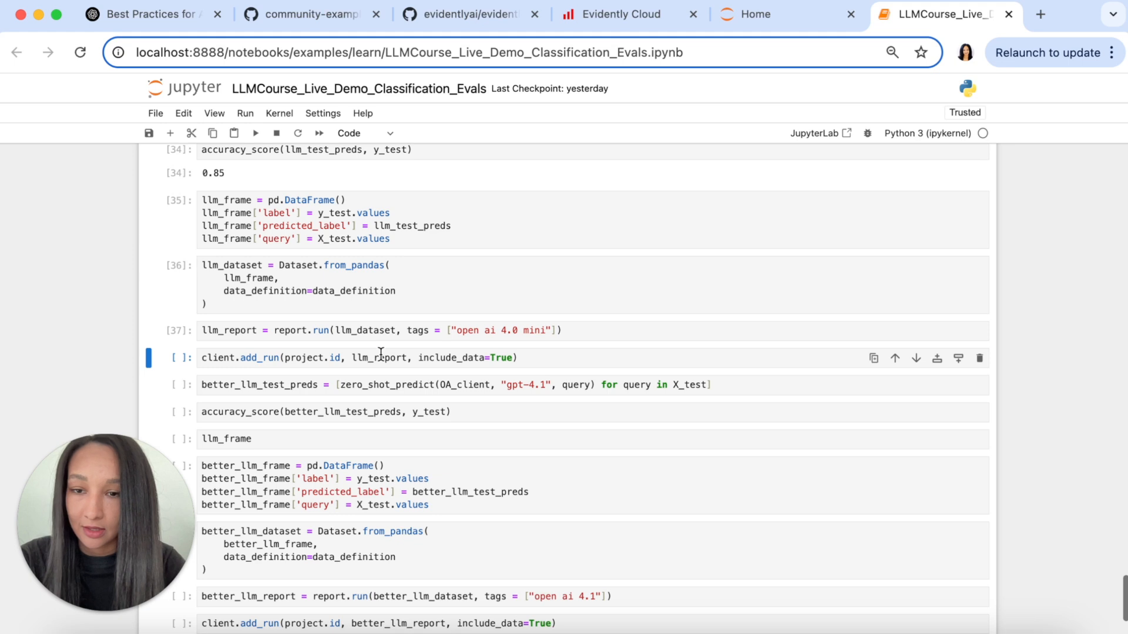
left_click(380, 357)
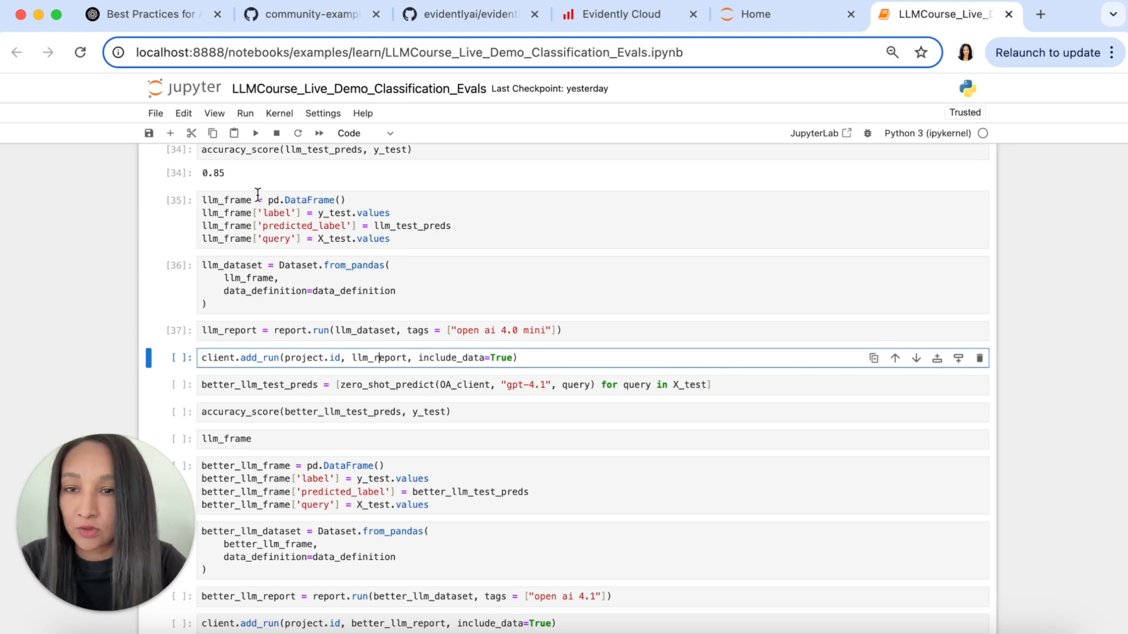
left_click(256, 133)
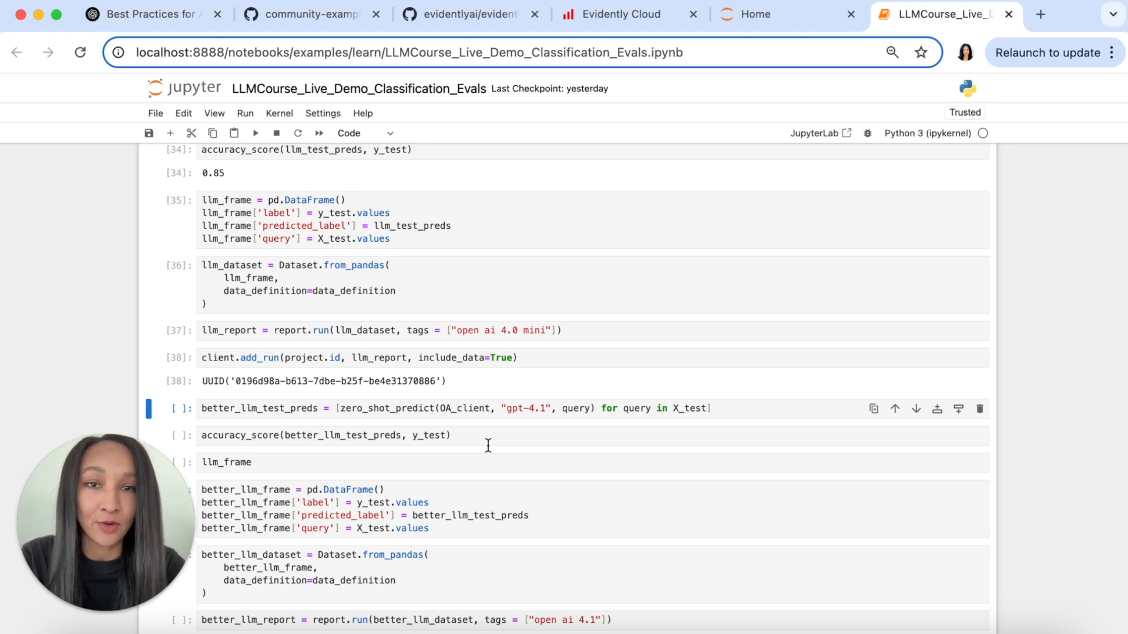
scroll(487, 445, "down", 1)
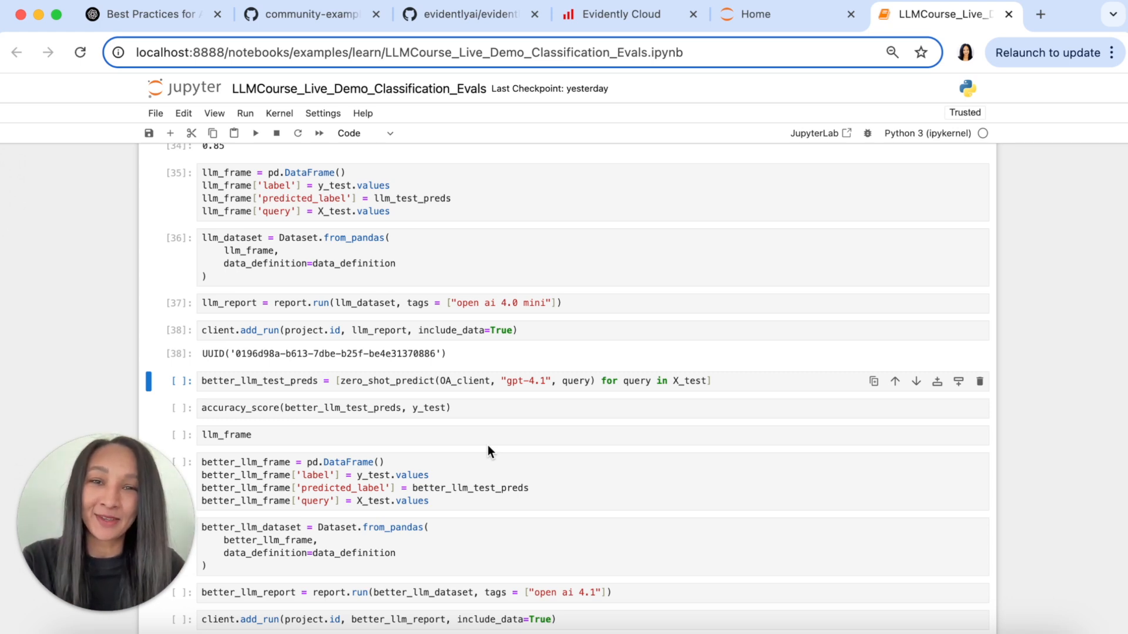
left_click(485, 385)
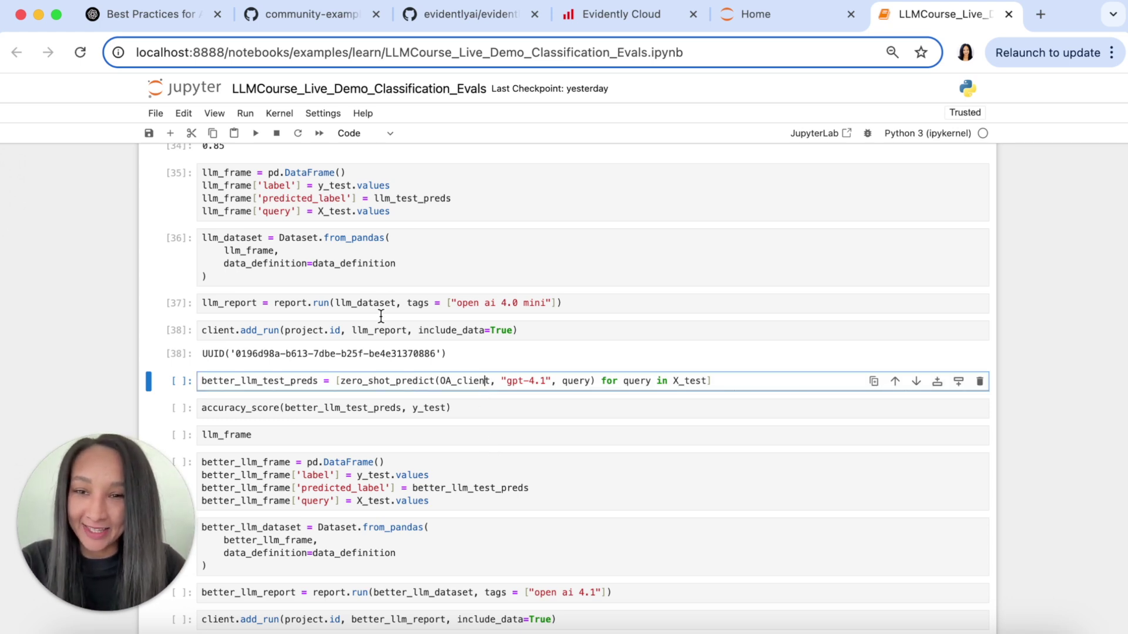
Classify the test queries with gpt-4.1, compute accuracy 0.85, and build its prediction table and dataset.
left_click(254, 133)
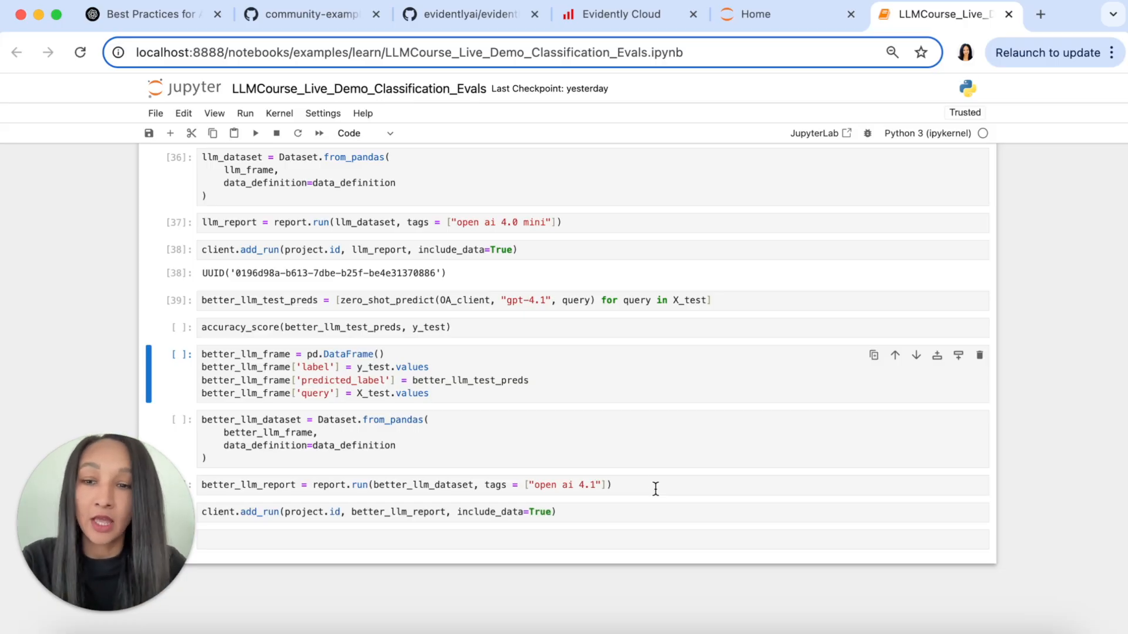
left_click(597, 331)
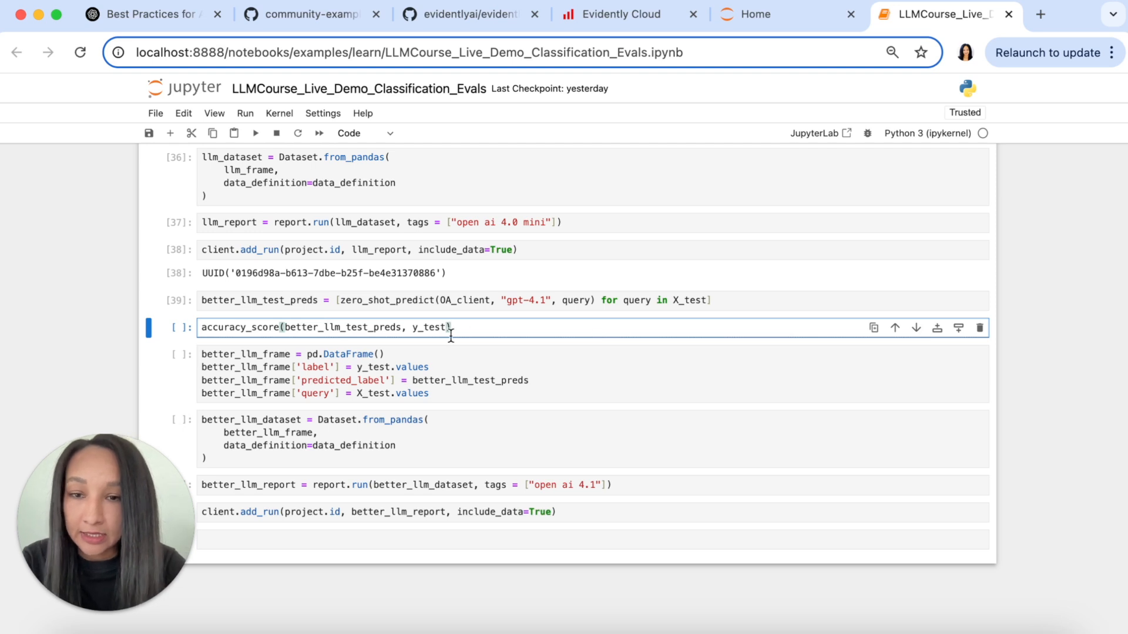
left_click(255, 133)
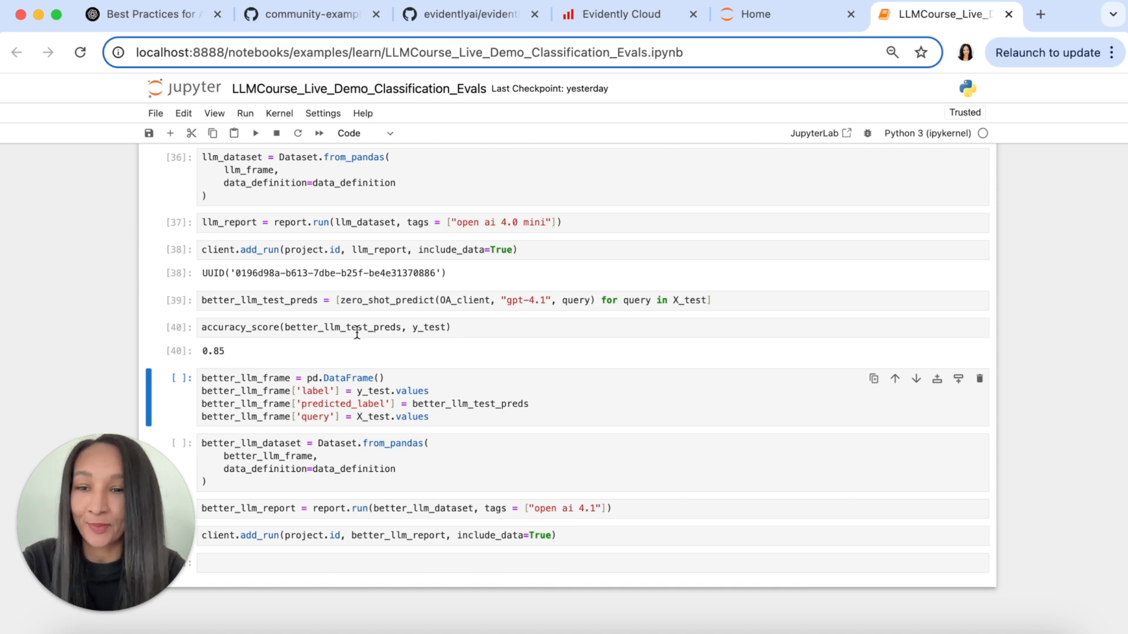
scroll(419, 353, "down", 2)
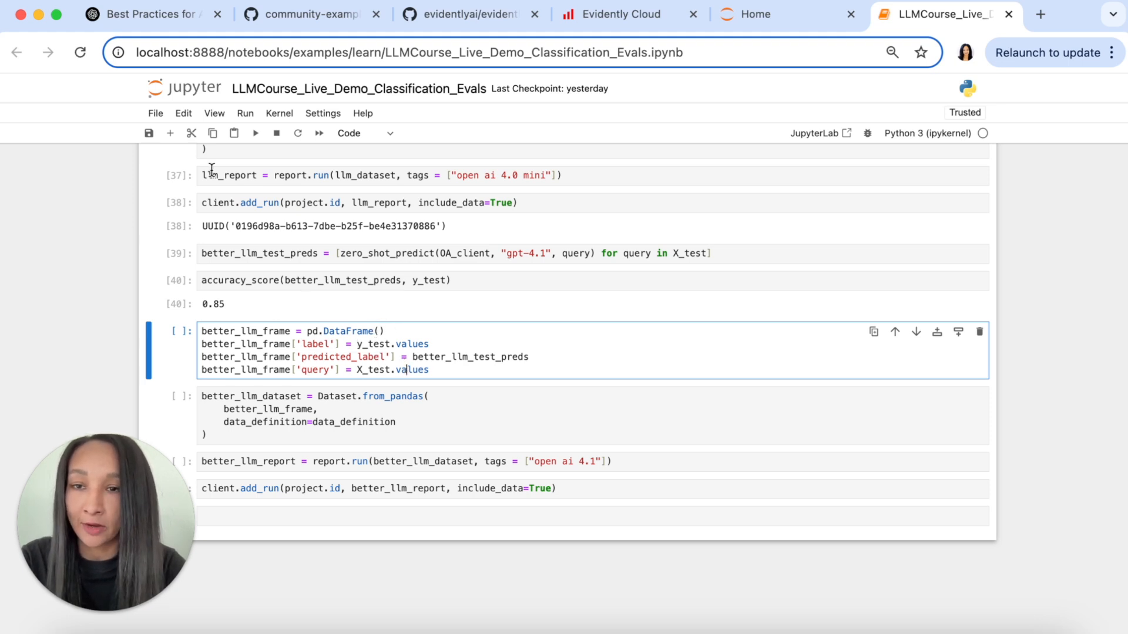
left_click(256, 134)
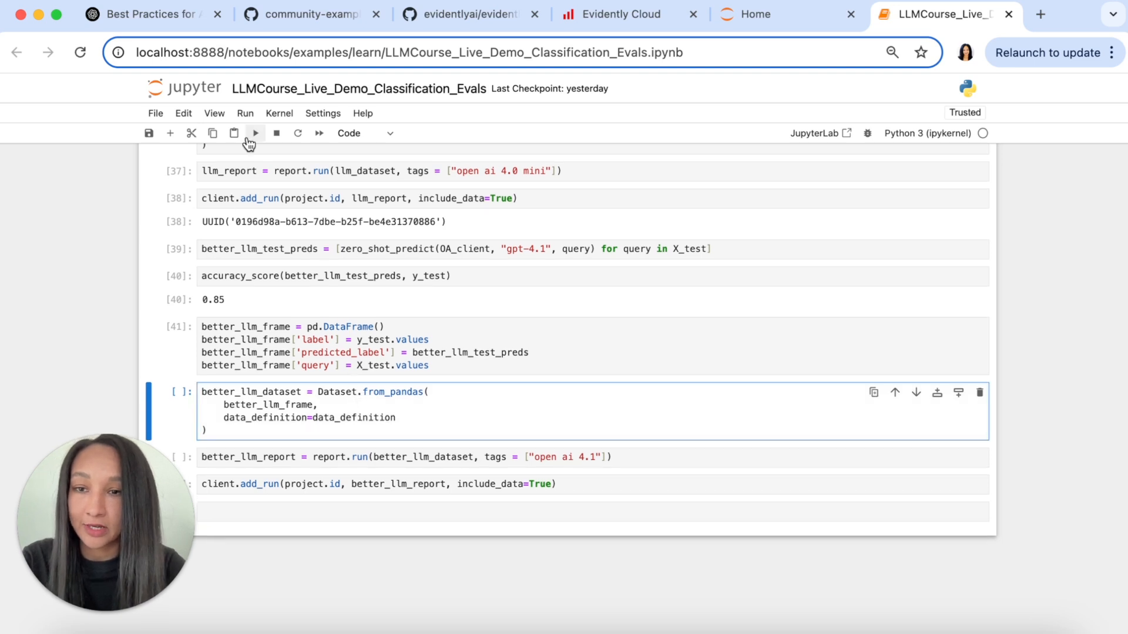
left_click(256, 132)
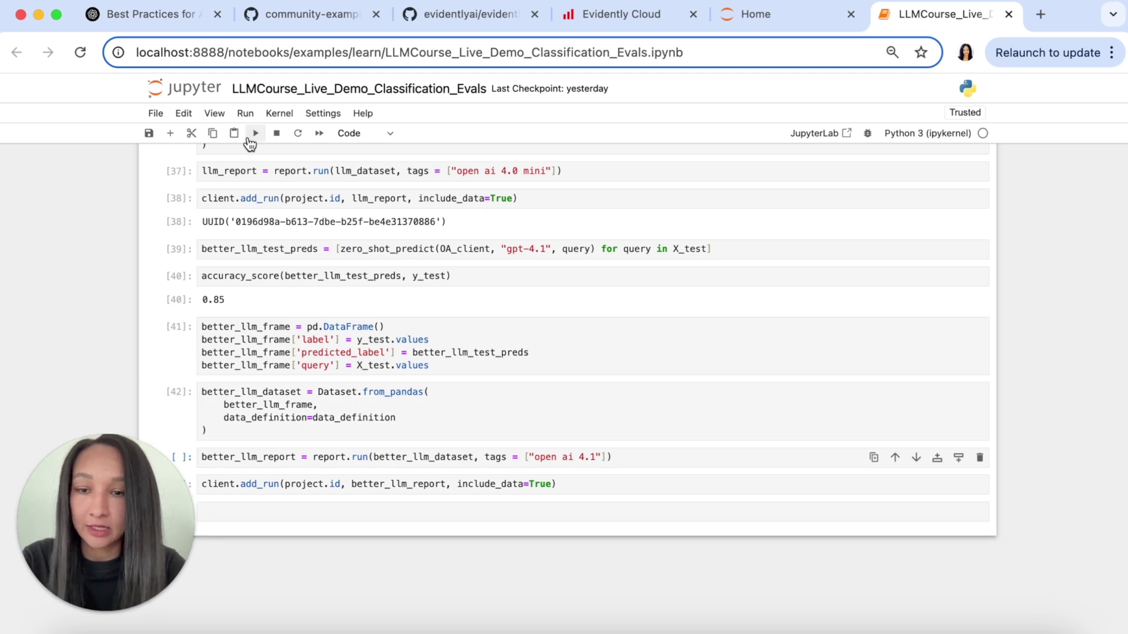
Generate the report tagged open ai 4.1 and upload it to the cloud project.
left_click(404, 457)
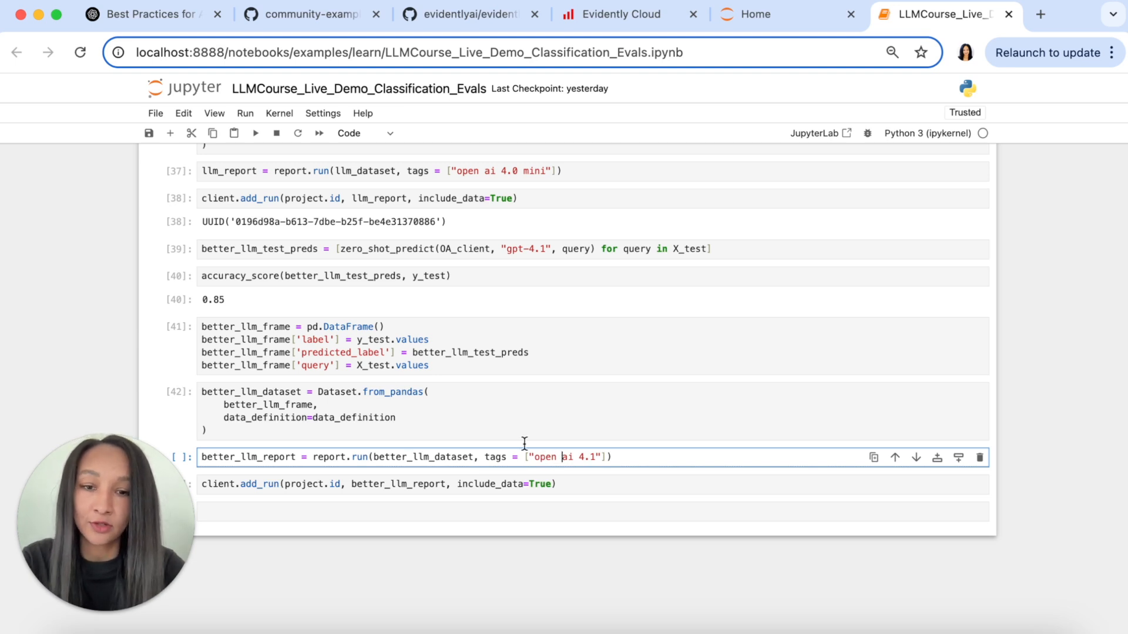
left_click(255, 134)
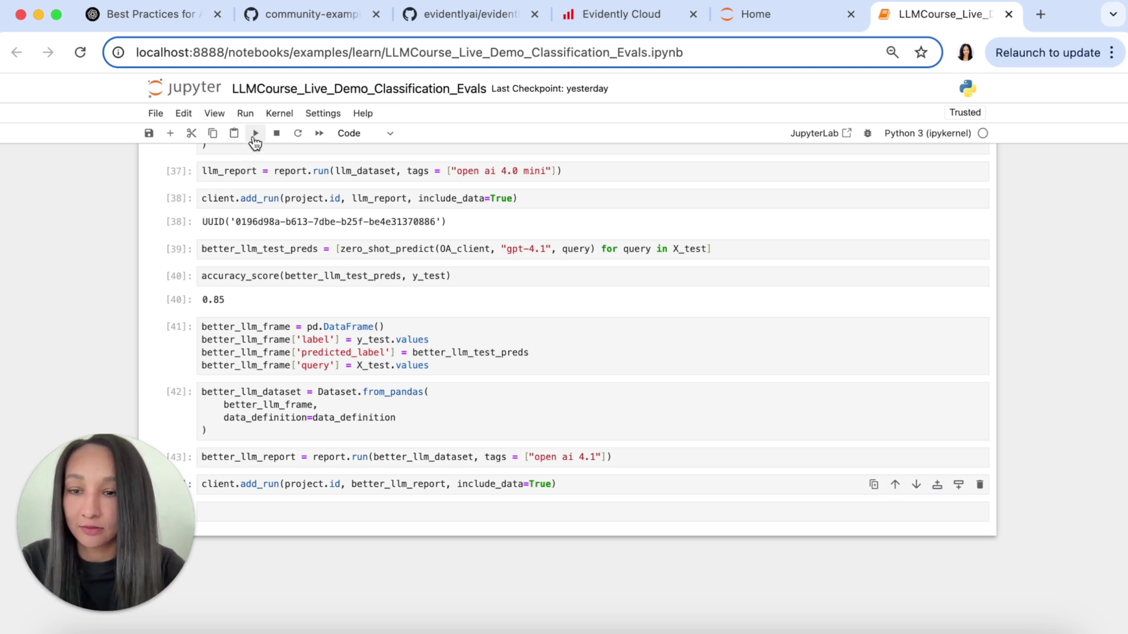
left_click(388, 486)
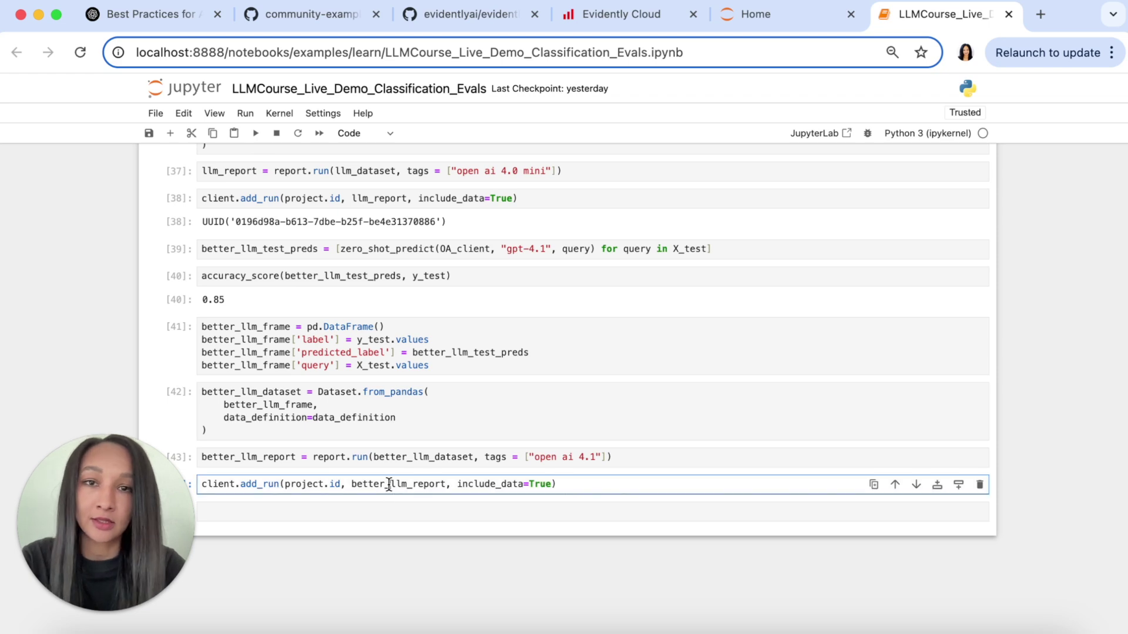
left_click(255, 133)
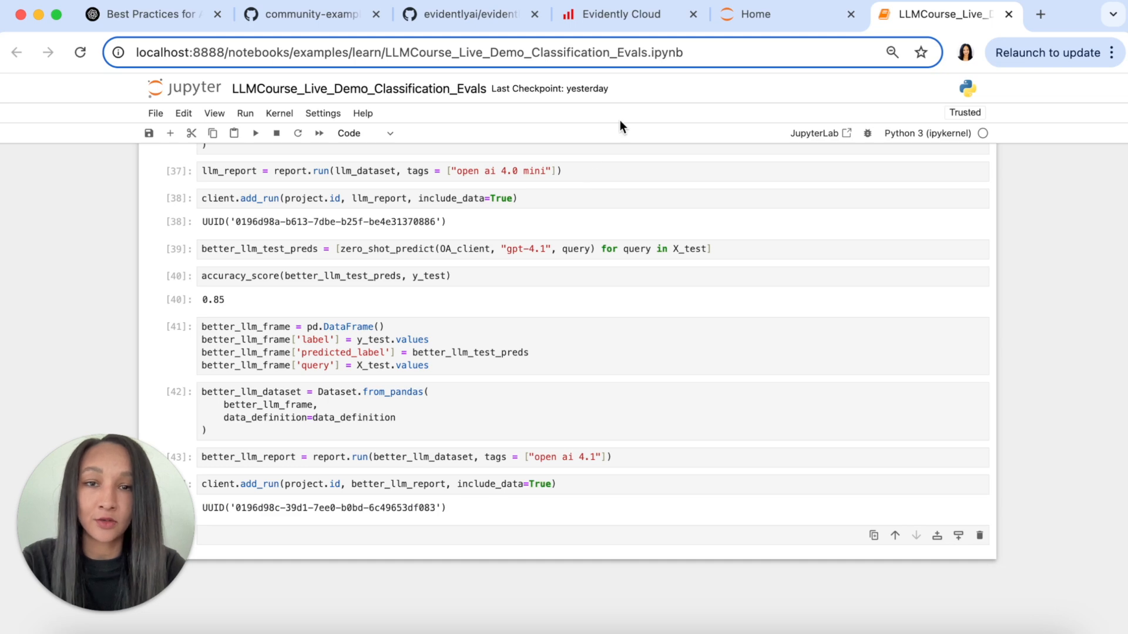
Tick the open ai 4.1, open ai 4.0 mini and untagged reports in the reports list and compare them.
left_click(621, 15)
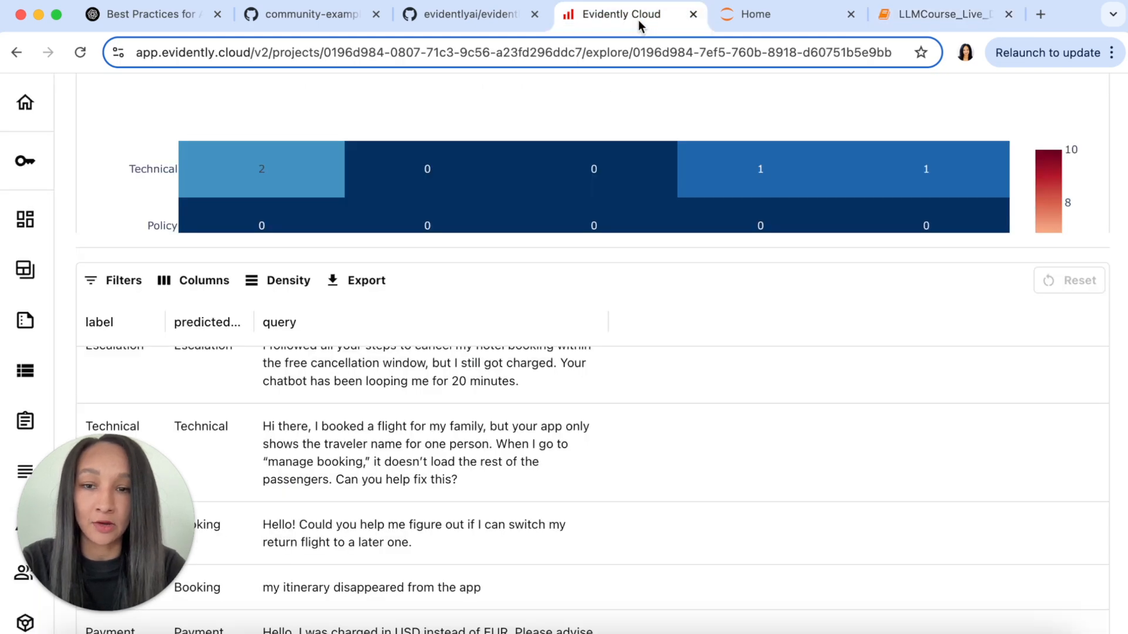
left_click(25, 320)
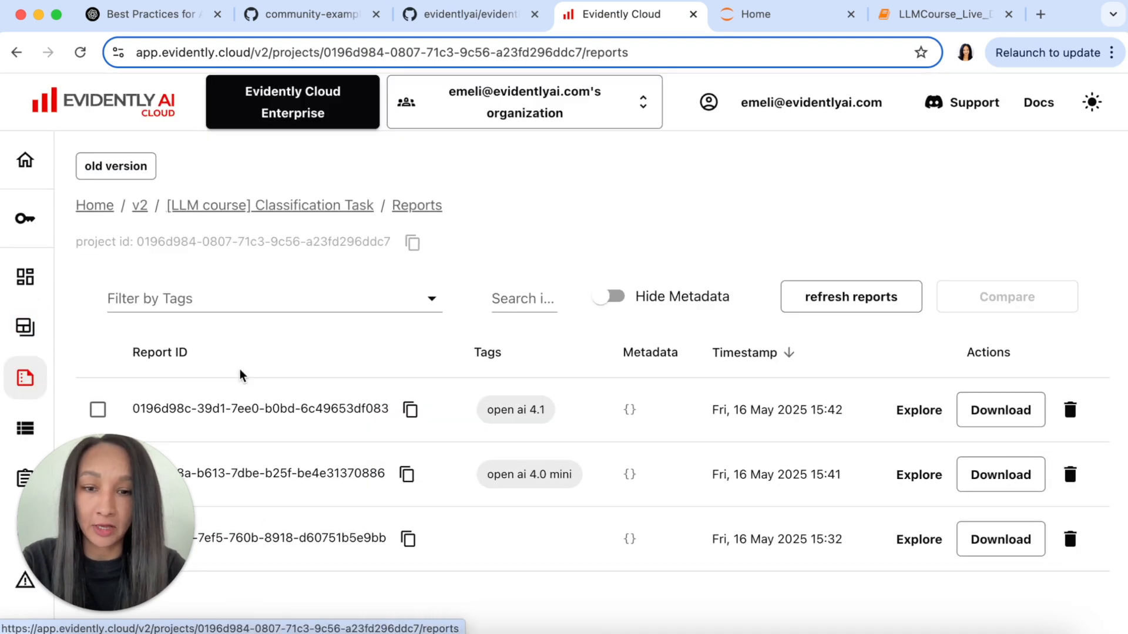
scroll(361, 377, "down", 2)
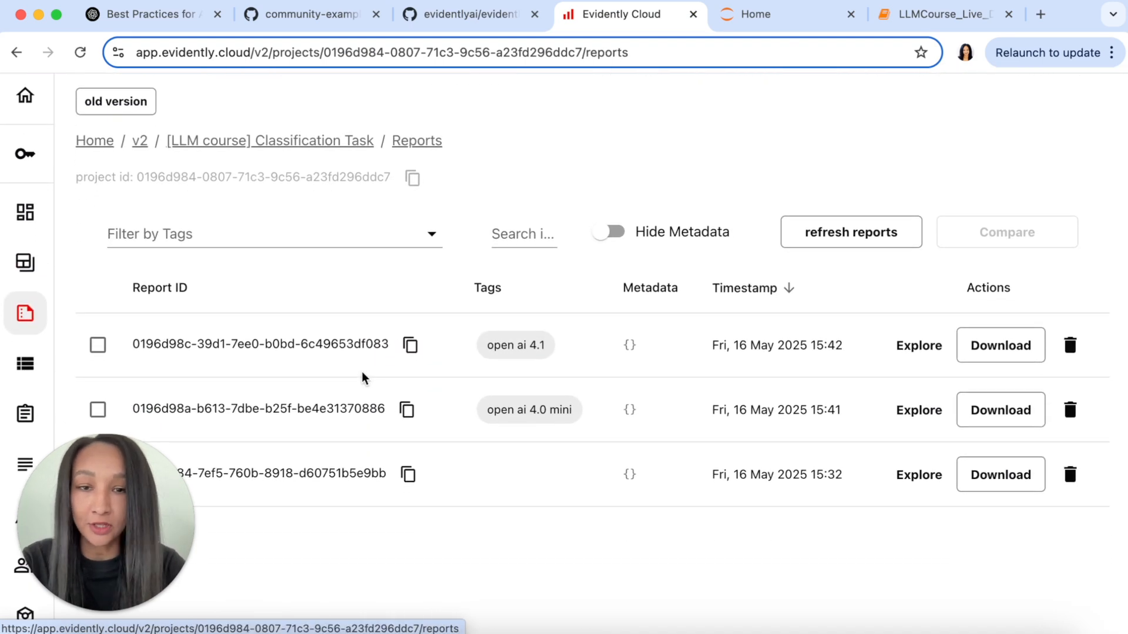
mouse_move(130, 461)
left_mouse_down()
mouse_move(832, 133)
mouse_move(941, 66)
left_mouse_up()
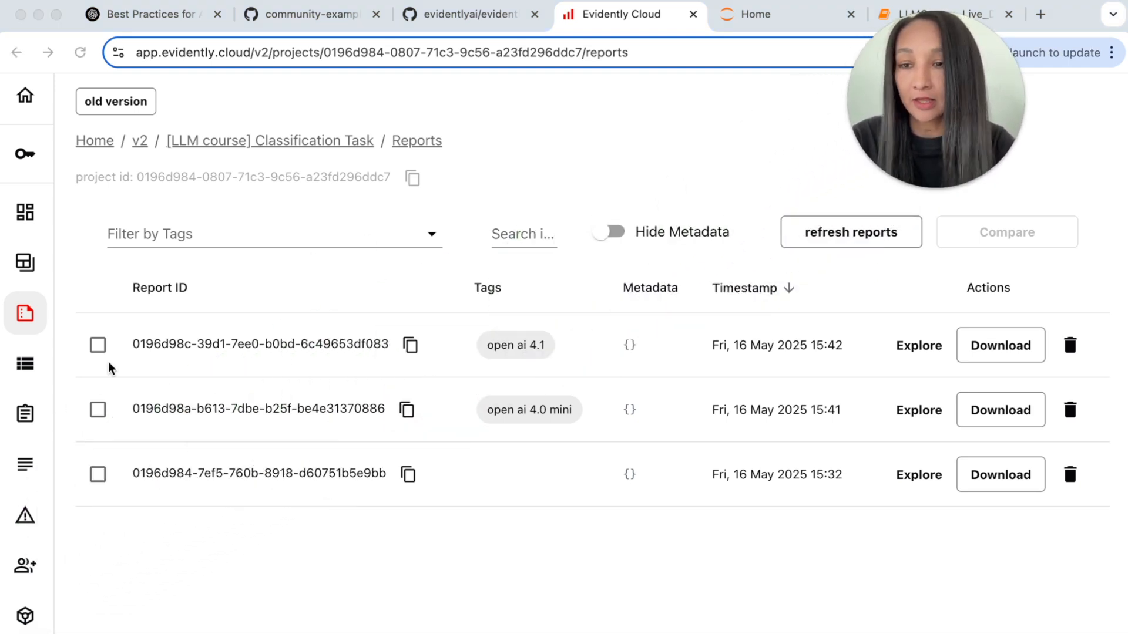
left_click(96, 345)
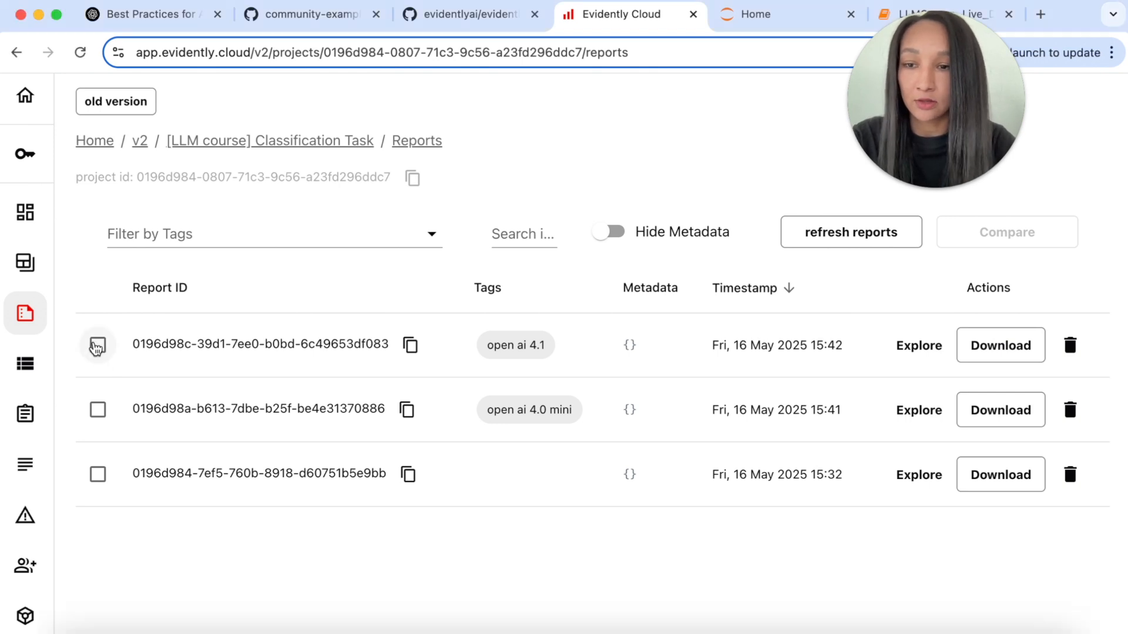
left_click(97, 410)
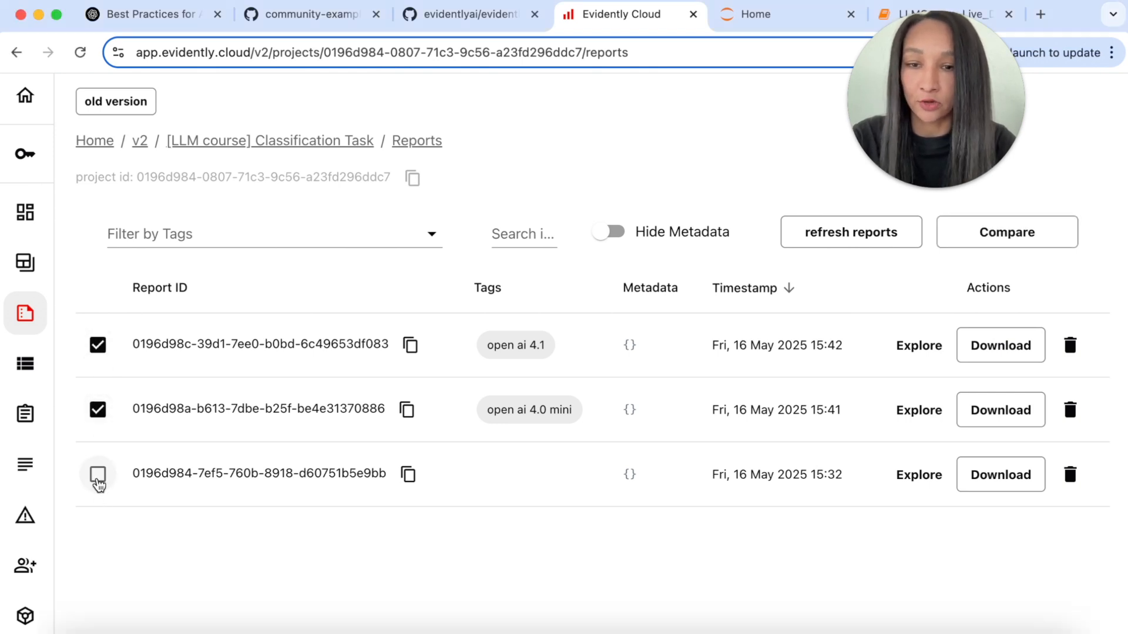
left_click(97, 474)
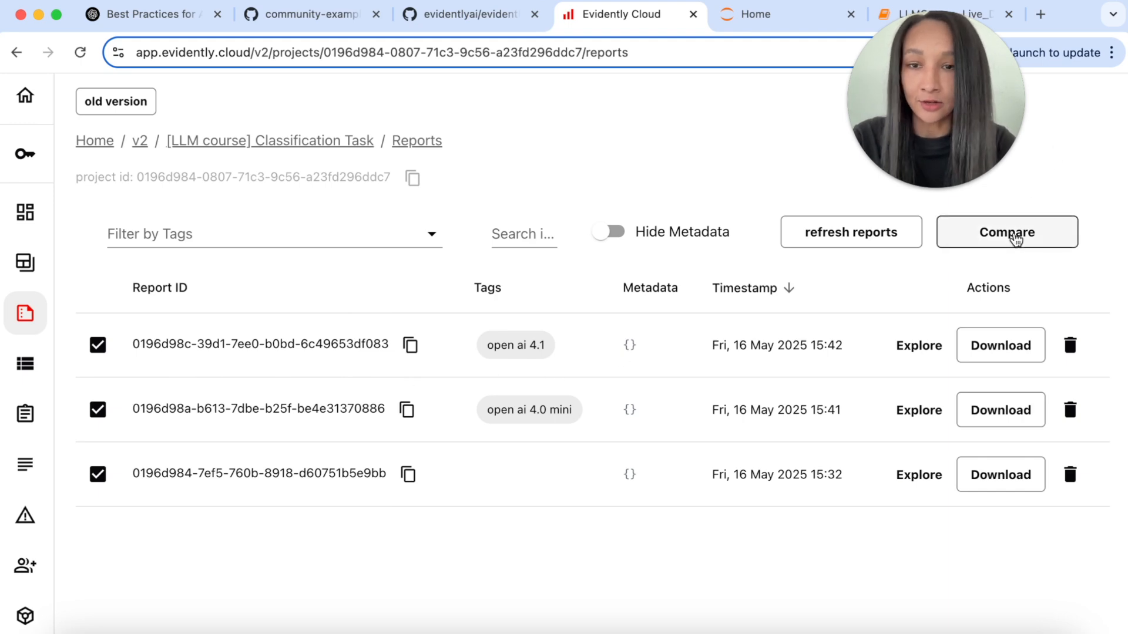
left_click(1015, 239)
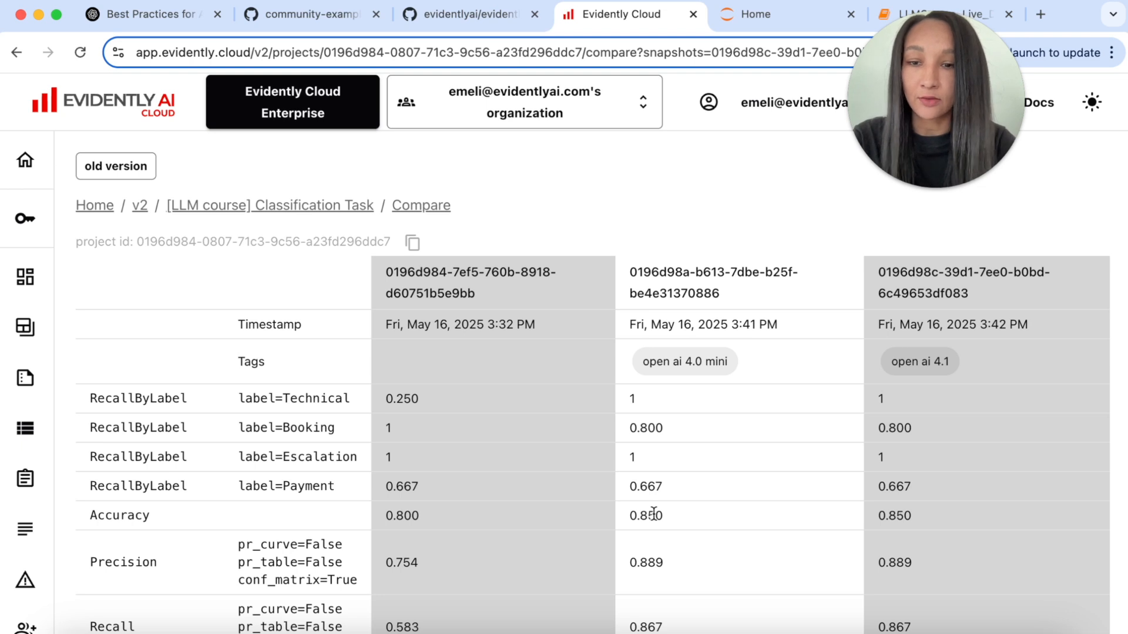
scroll(364, 517, "down", 1)
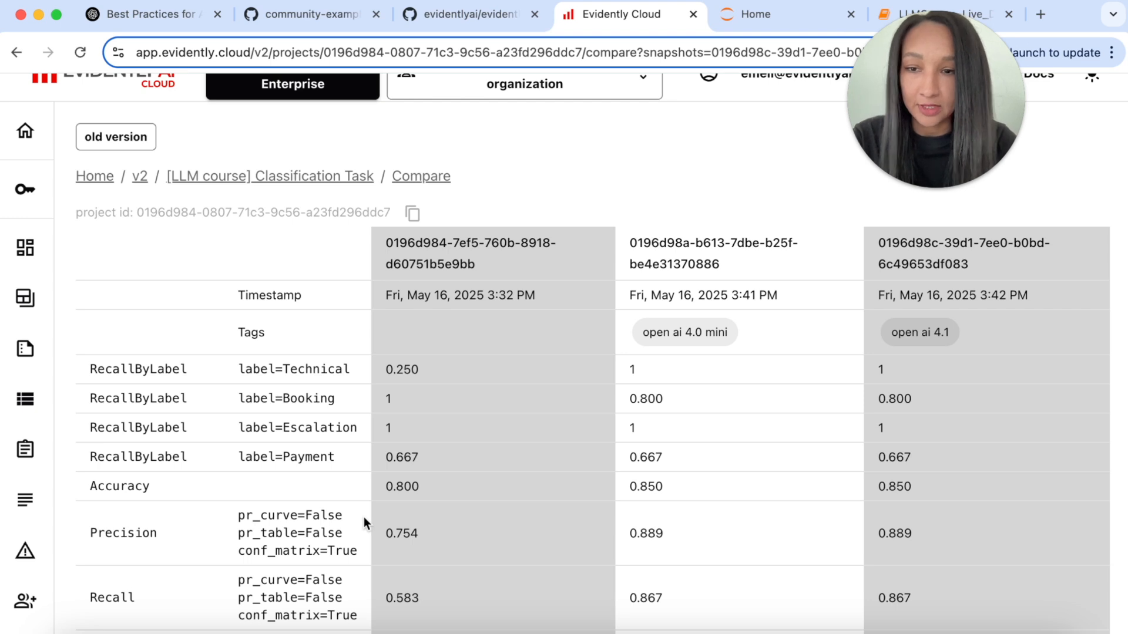
scroll(364, 517, "down", 2)
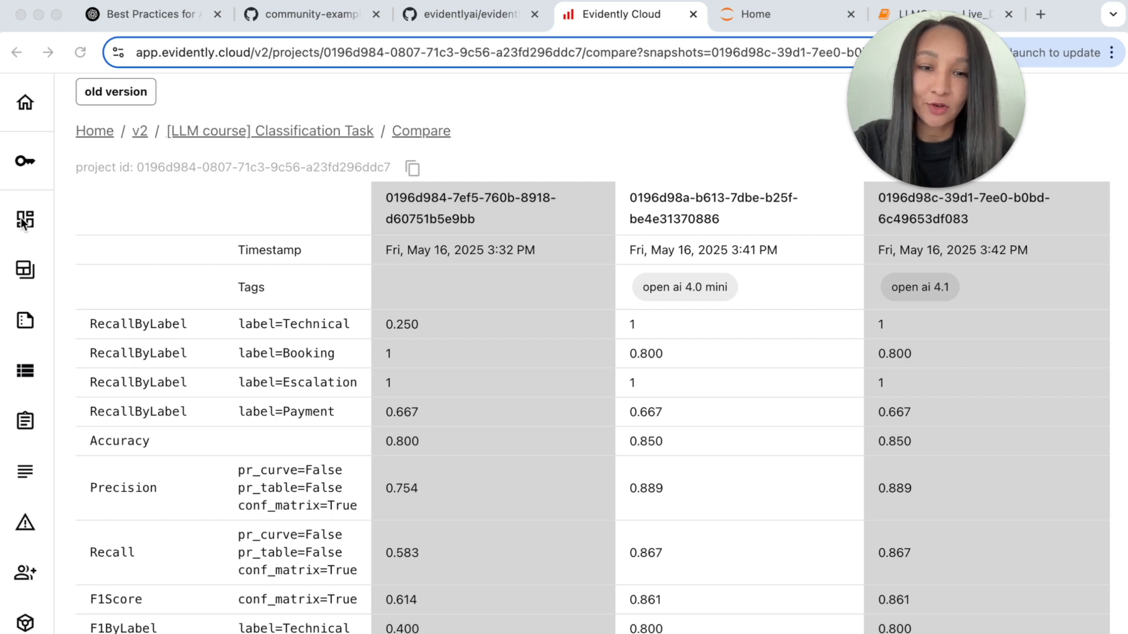
scroll(177, 426, "down", 2)
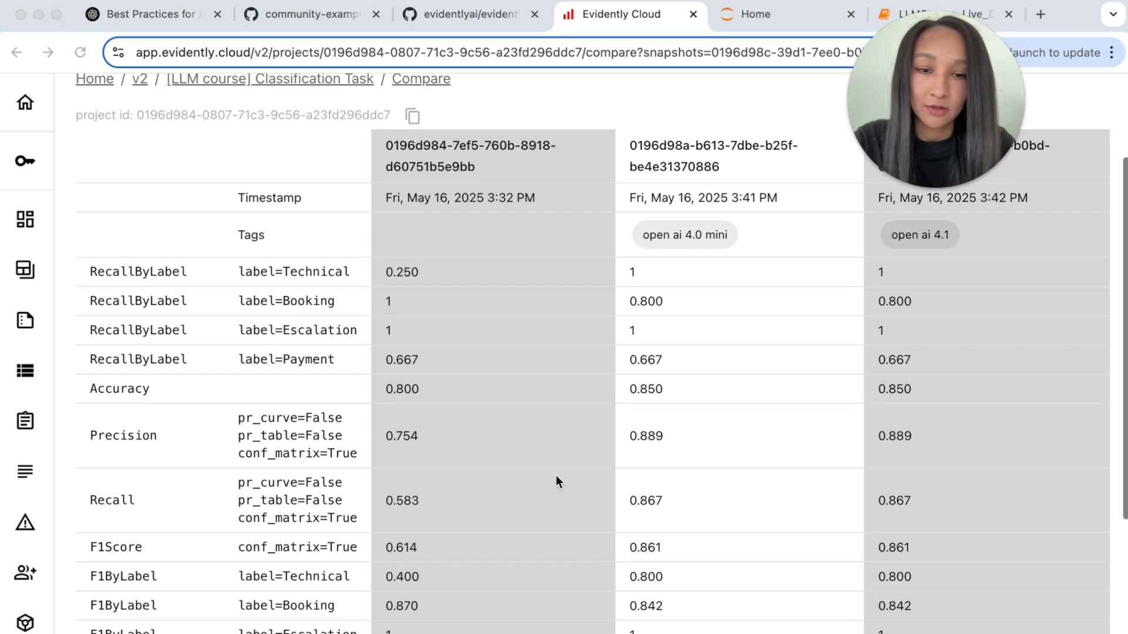
scroll(556, 475, "down", 1)
scroll(557, 475, "down", 1)
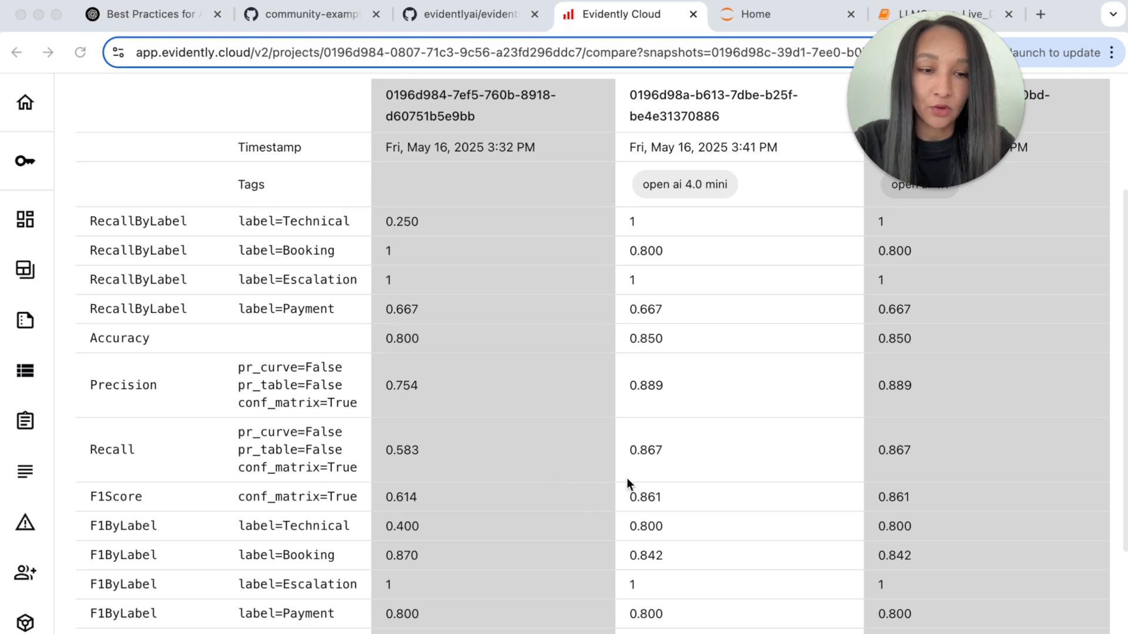
scroll(627, 478, "down", 1)
scroll(627, 477, "up", 1)
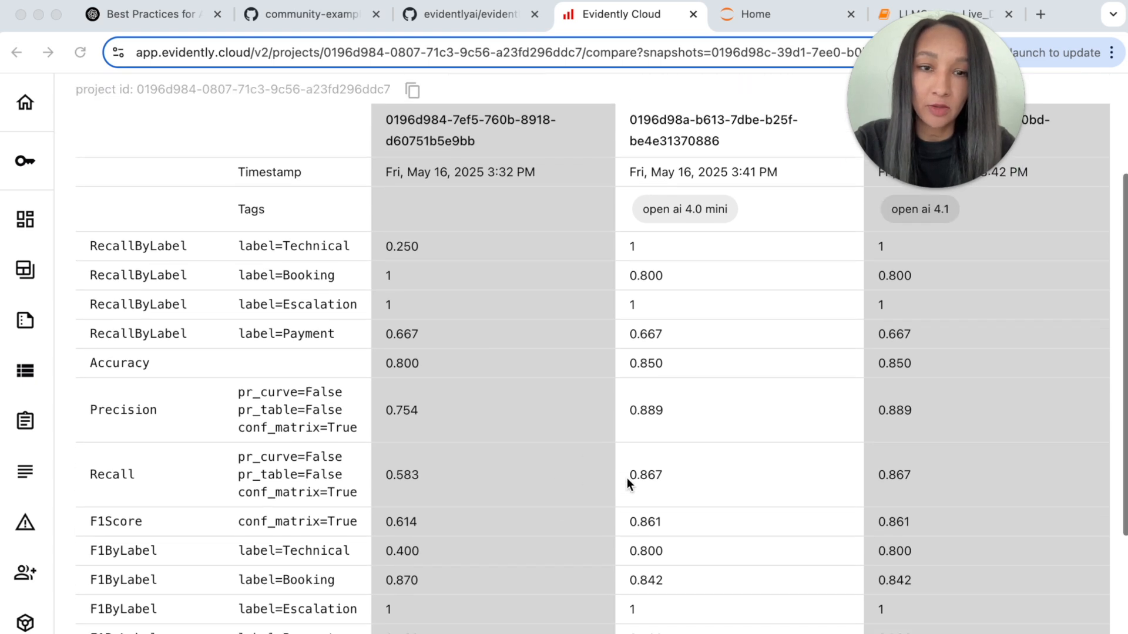
scroll(627, 478, "up", 1)
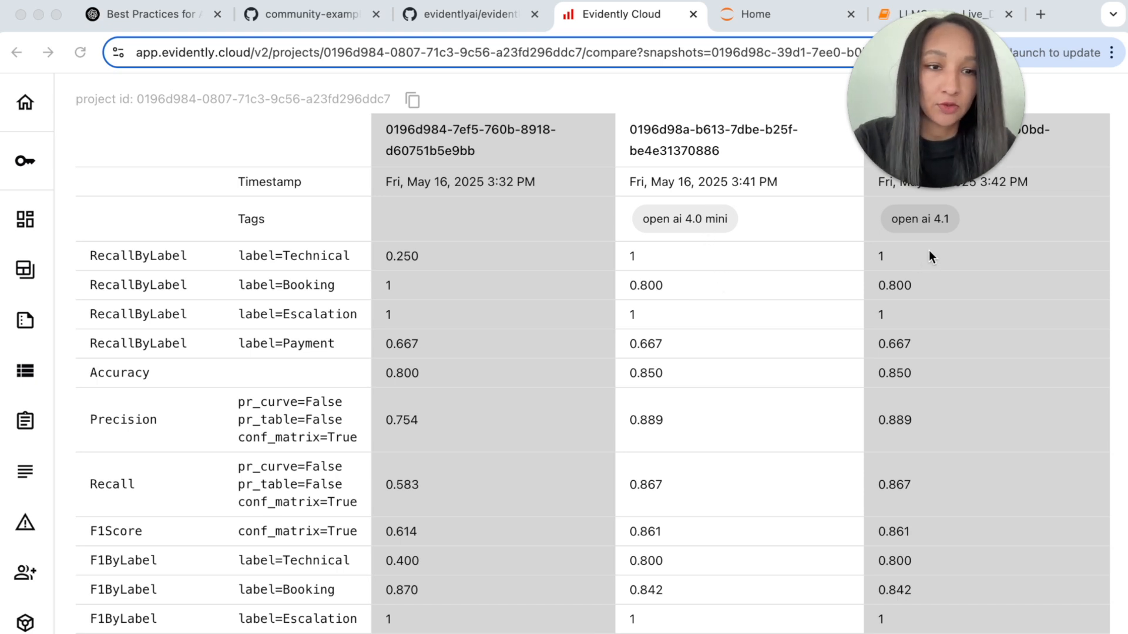
scroll(777, 256, "up", 2)
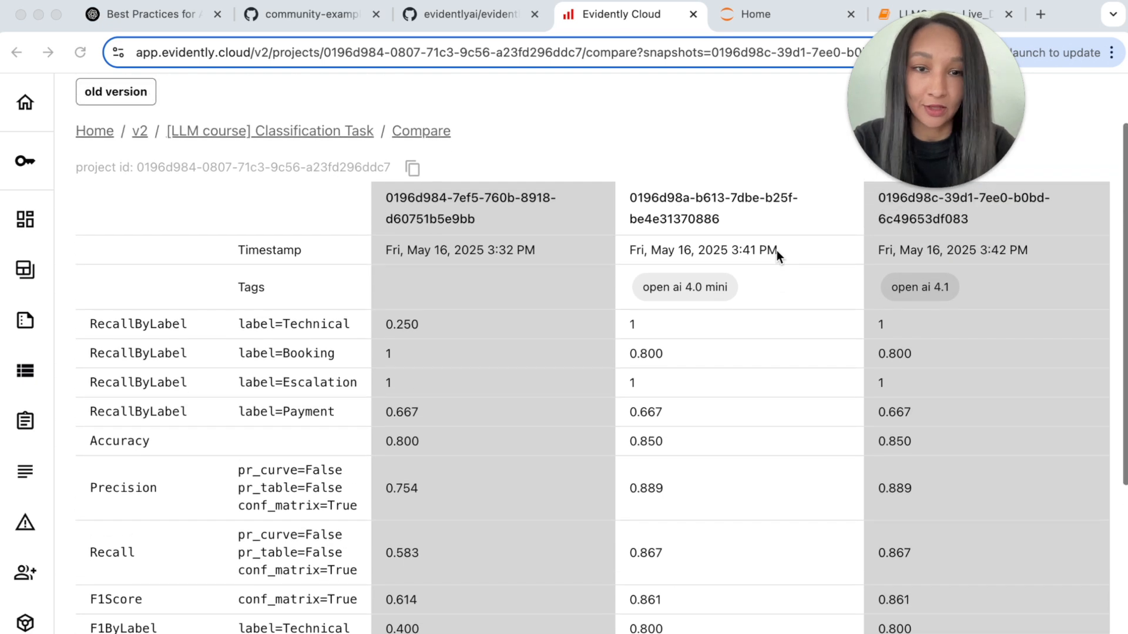
scroll(777, 256, "down", 6)
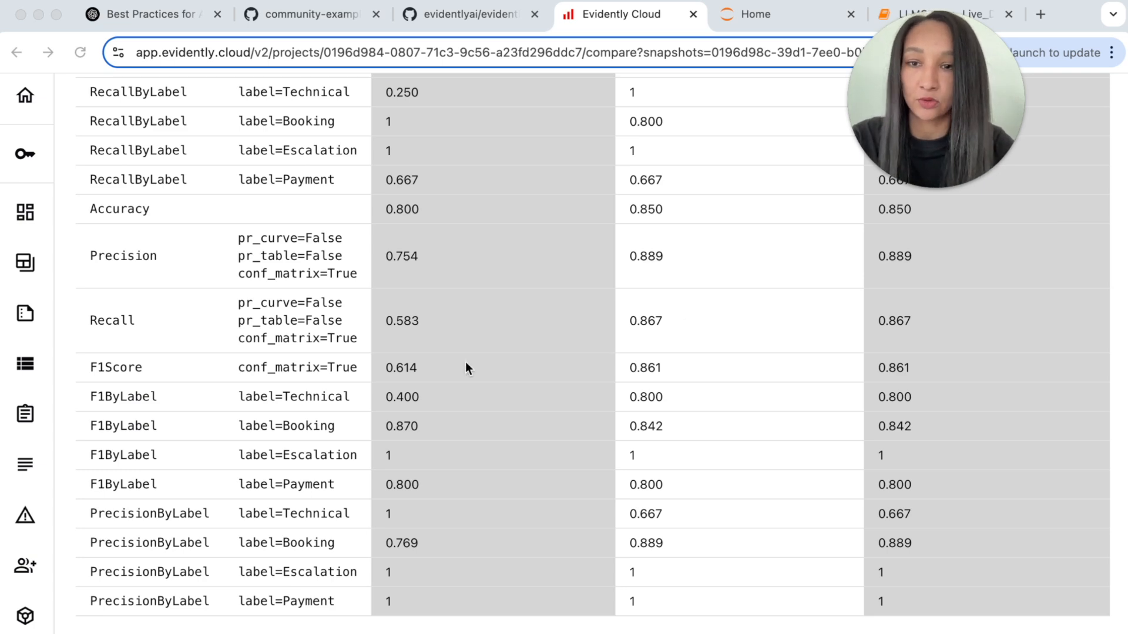
scroll(465, 362, "up", 8)
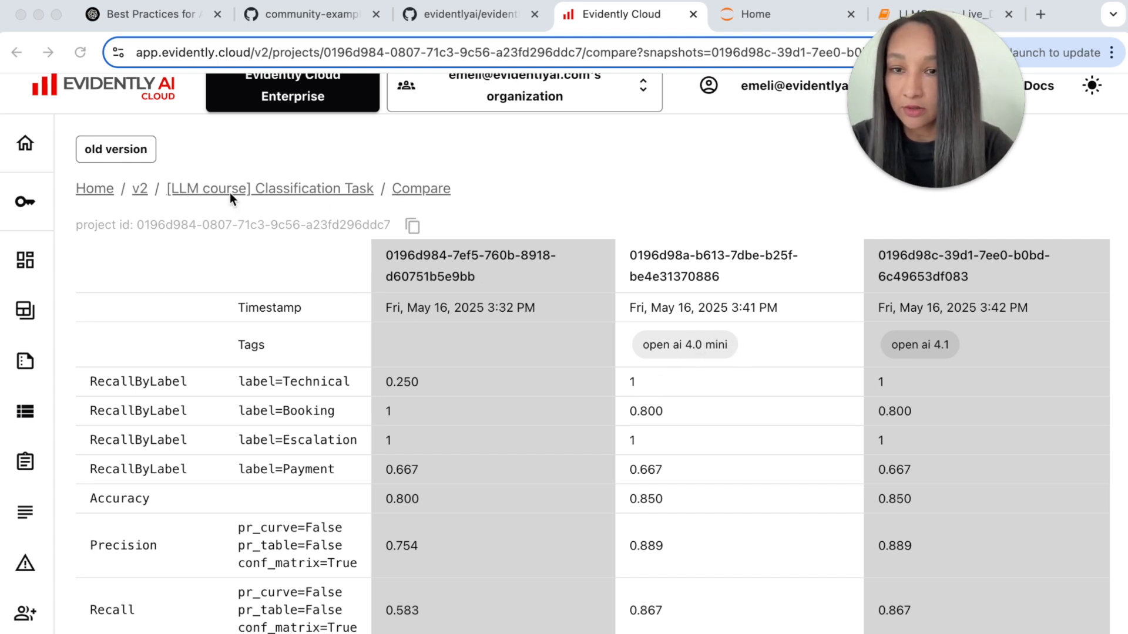
Return from the side-by-side comparison to the project's reports list.
left_click(25, 363)
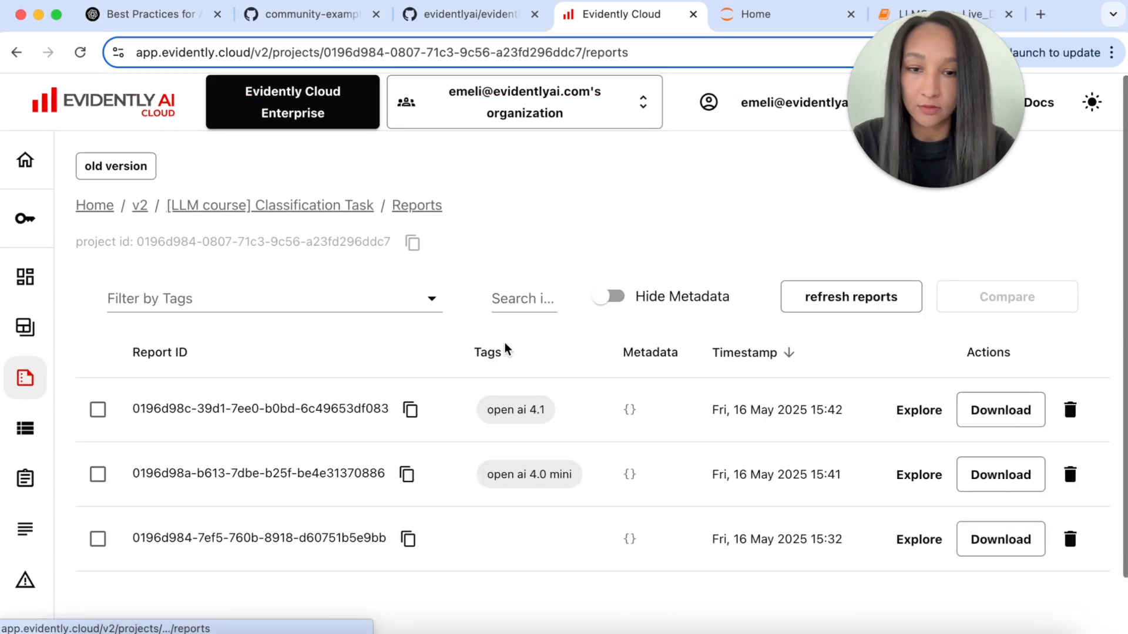
Explore the open ai 4.0 mini report showing 0.85 accuracy, 0.861 F1 and per-label heatmap.
left_click(920, 475)
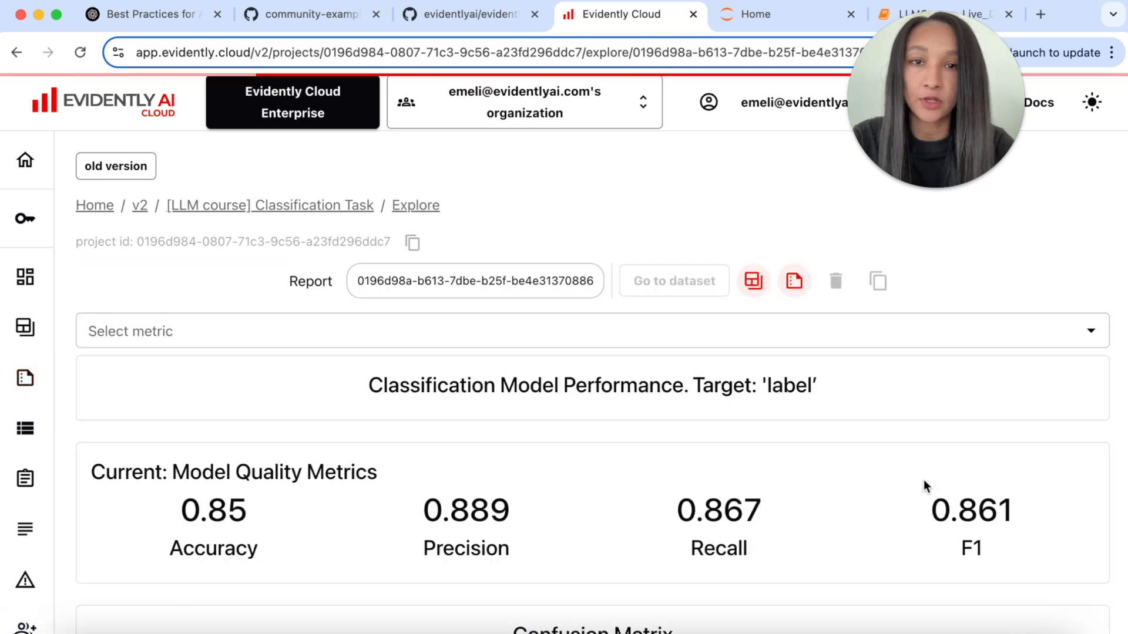
scroll(924, 486, "down", 3)
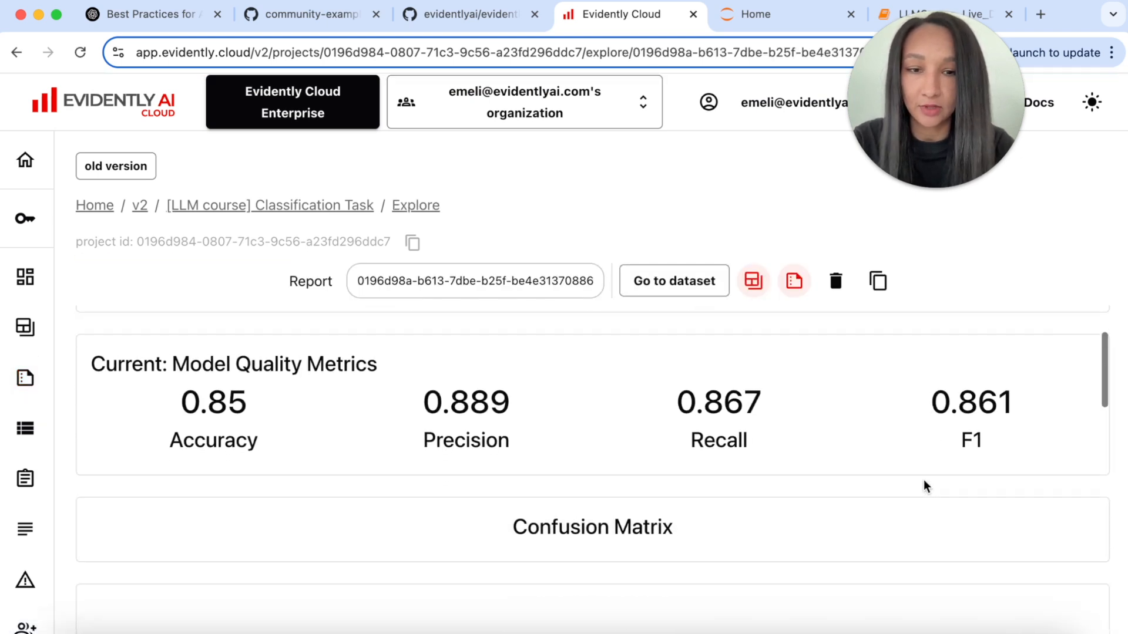
scroll(923, 486, "down", 4)
scroll(924, 486, "down", 4)
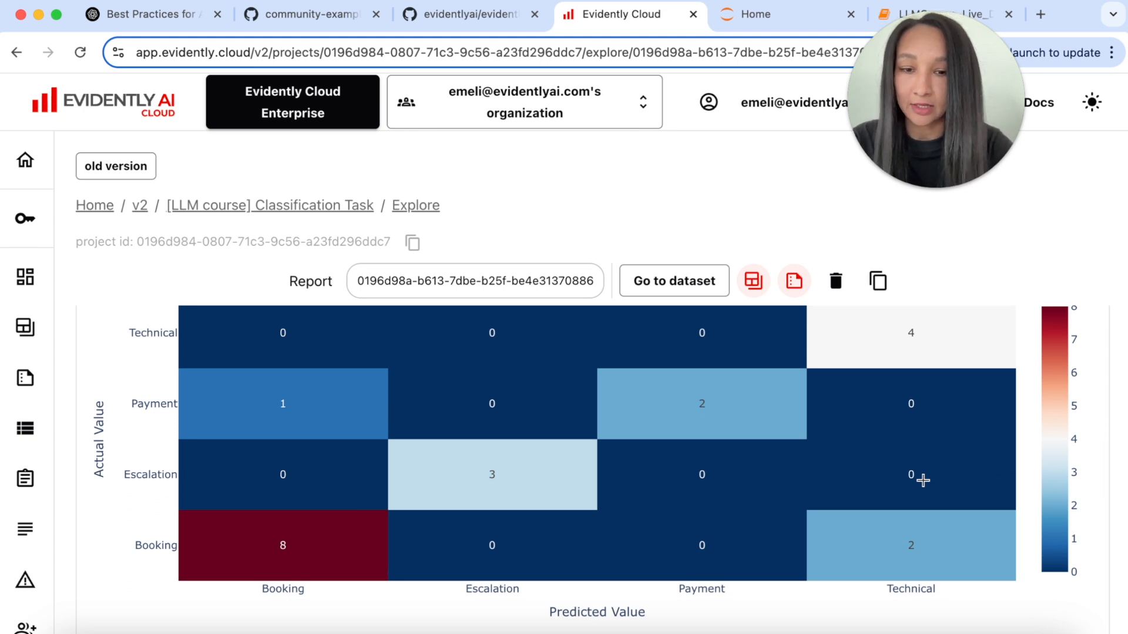
mouse_move(303, 425)
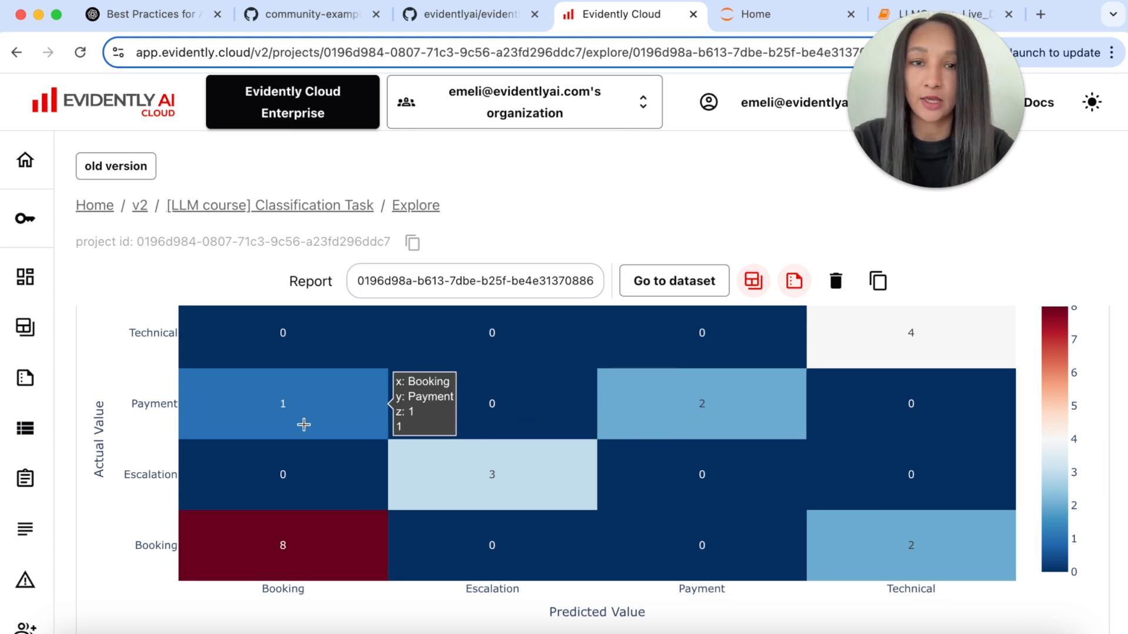
scroll(143, 511, "down", 2)
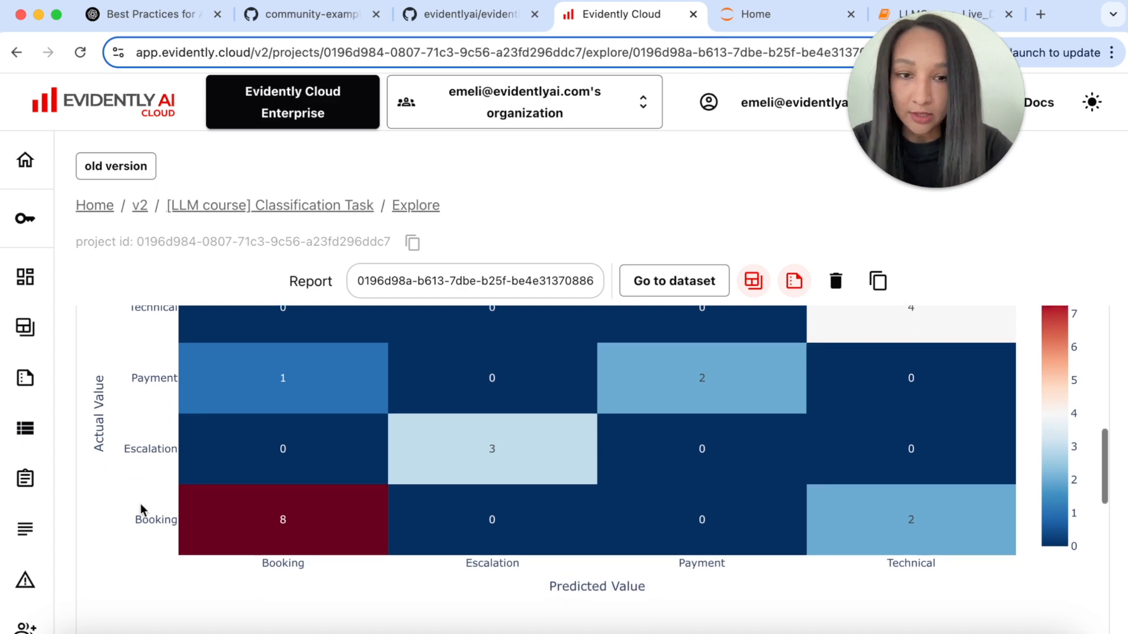
scroll(143, 511, "down", 5)
scroll(144, 511, "down", 3)
scroll(144, 511, "up", 1)
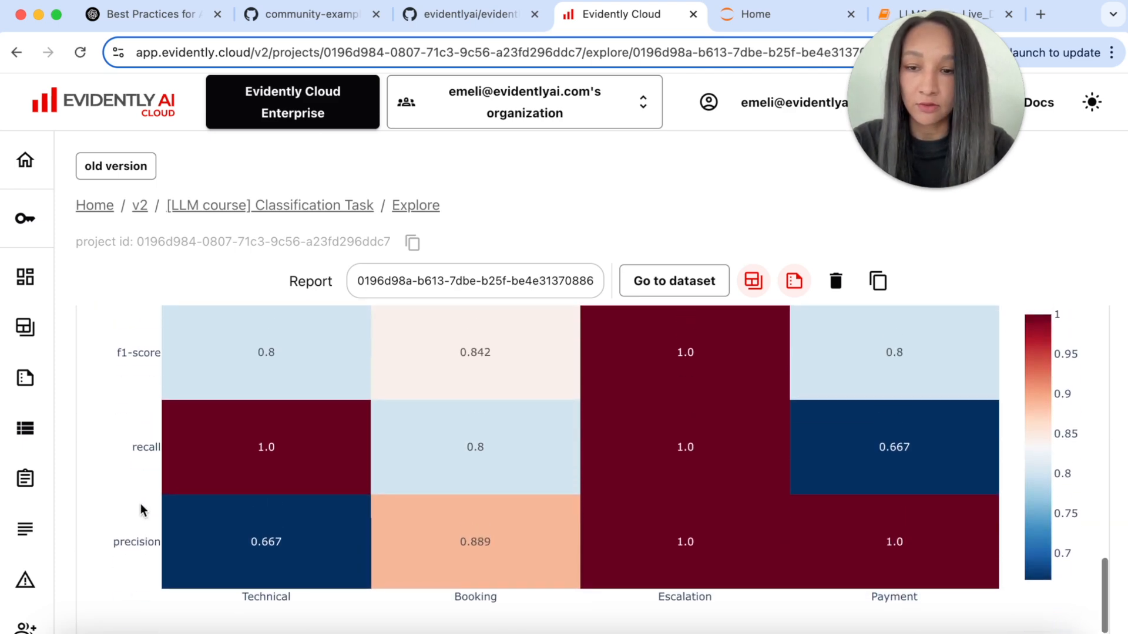
Go to the report's dataset listing each query with its true and predicted labels.
left_click(674, 281)
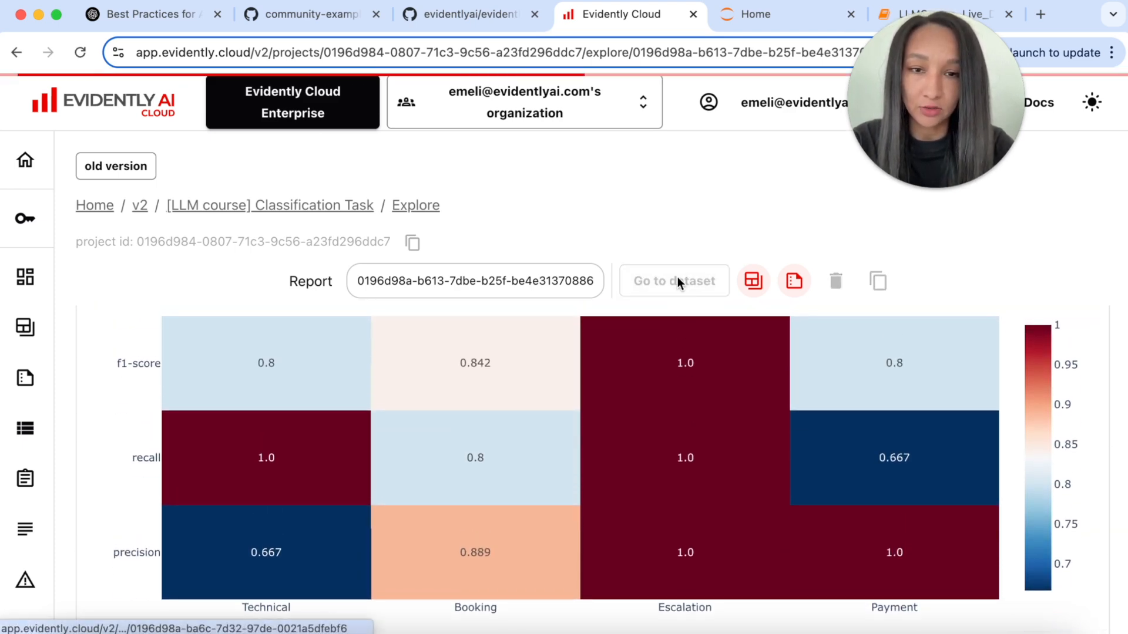
scroll(625, 388, "down", 2)
scroll(626, 392, "down", 1)
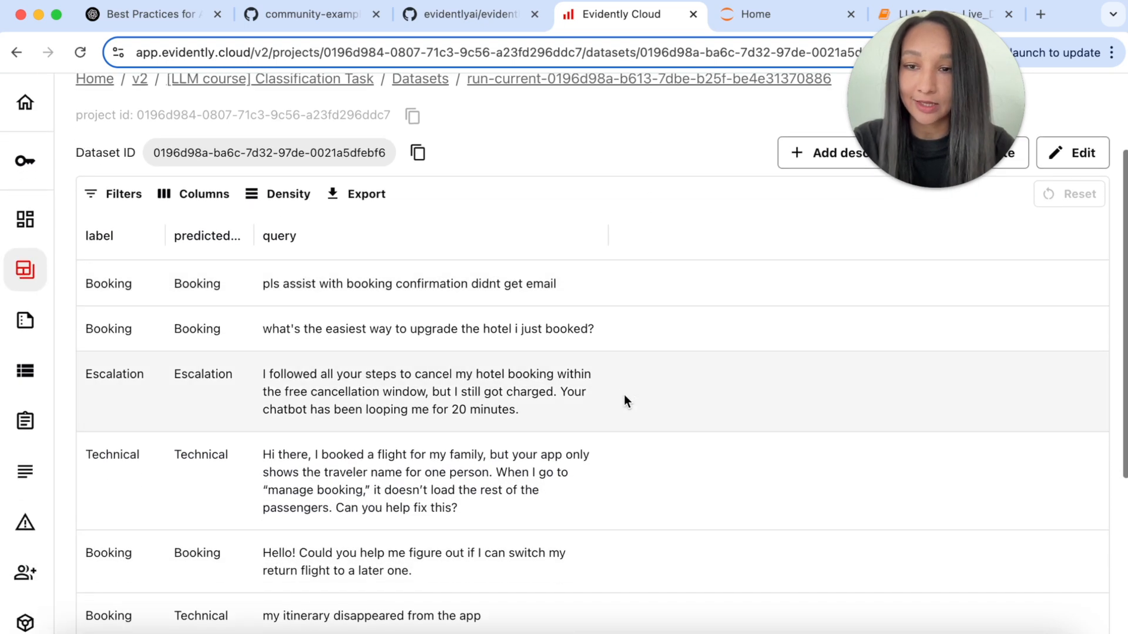
scroll(625, 394, "down", 1)
scroll(624, 395, "down", 1)
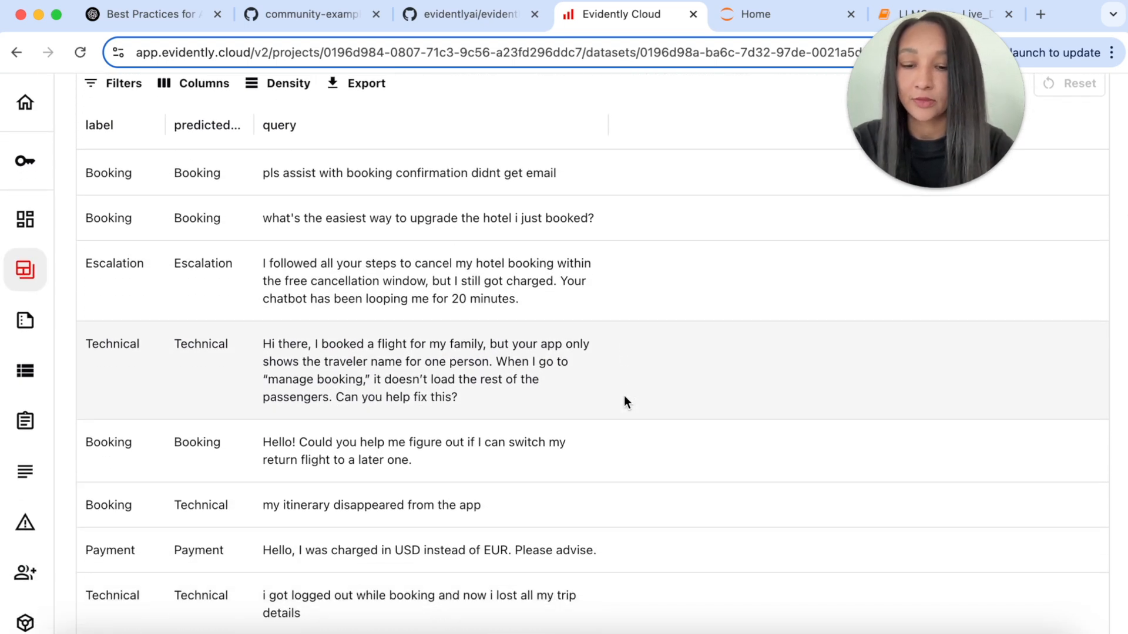
scroll(610, 399, "down", 1)
scroll(566, 435, "down", 1)
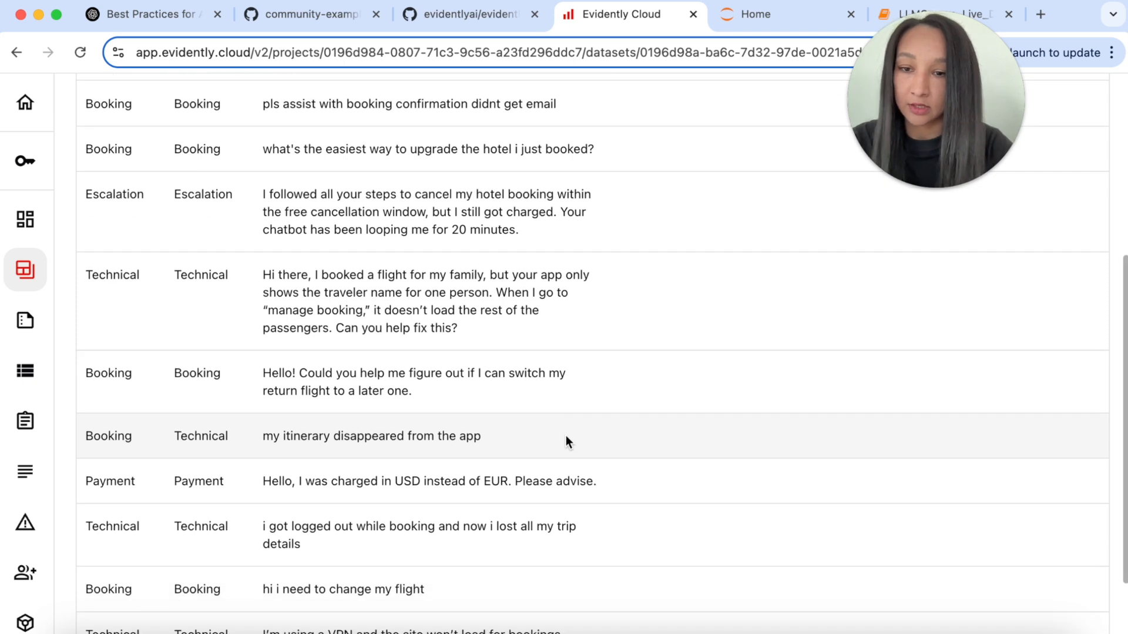